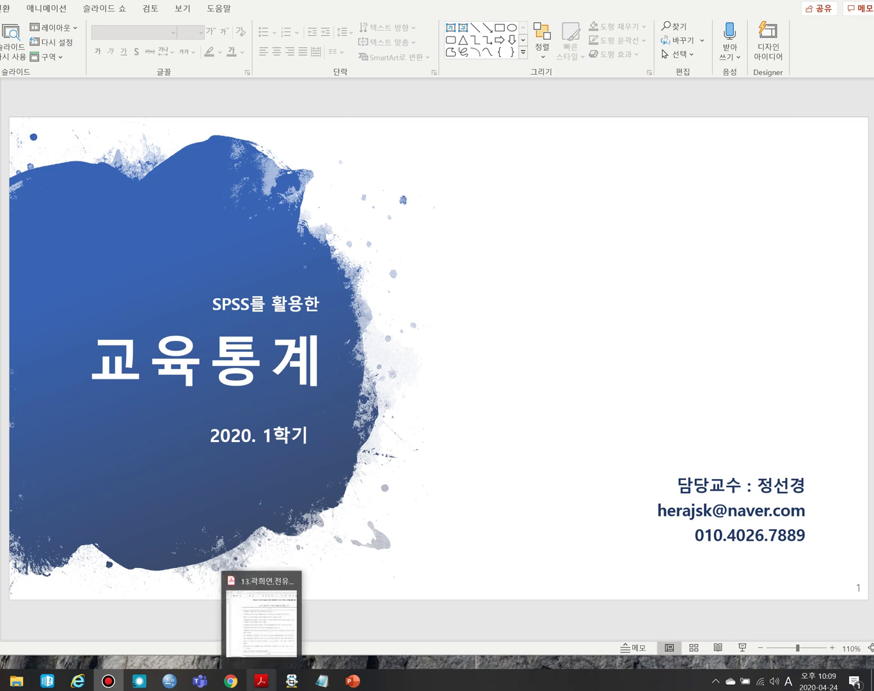
# Switch to the Acrobat Reader article and highlight Table 3's N=276, the M and SD headings, the total values, and the first item with its values
pyautogui.click(260, 681)
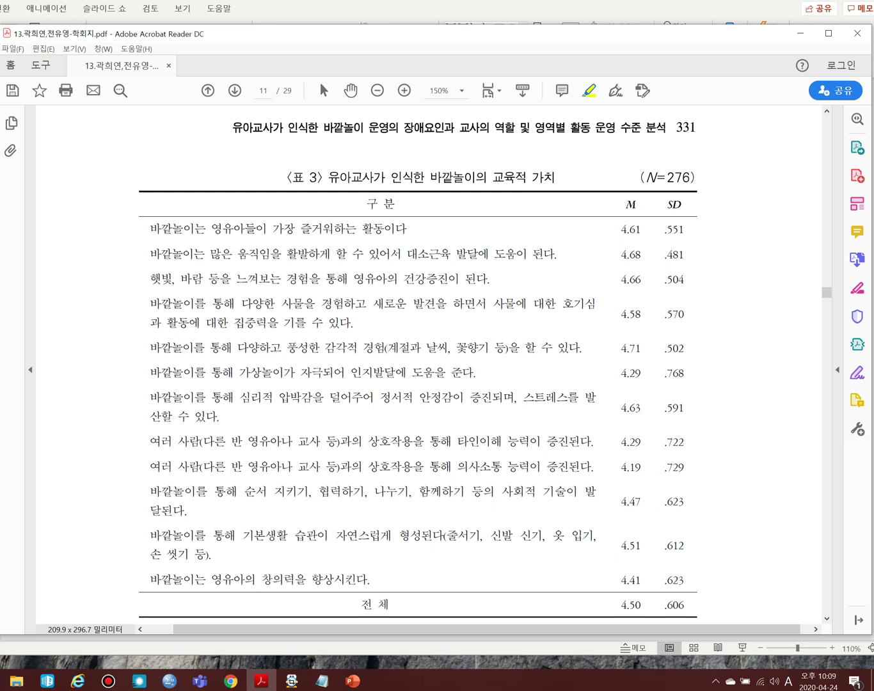
pyautogui.moveTo(640, 178); pyautogui.dragTo(697, 178)
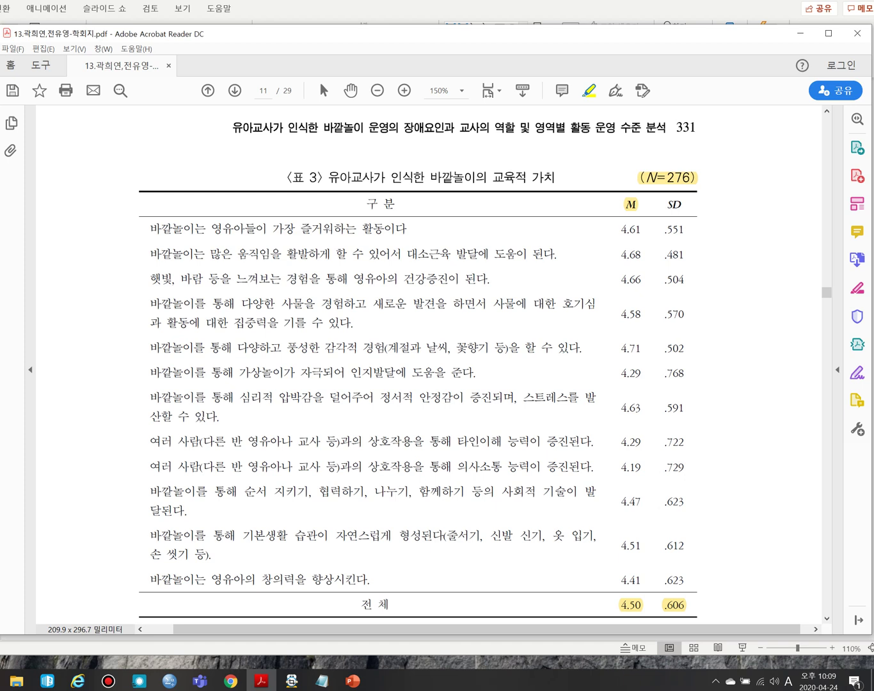
pyautogui.moveTo(149, 229); pyautogui.dragTo(407, 229)
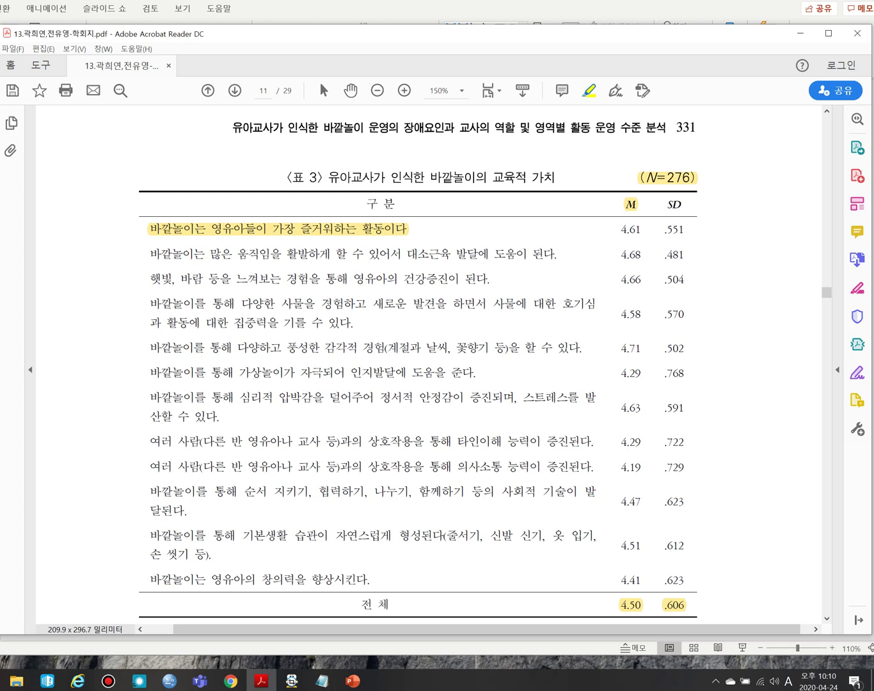
pyautogui.moveTo(620, 229); pyautogui.dragTo(642, 229)
pyautogui.moveTo(664, 229); pyautogui.dragTo(685, 229)
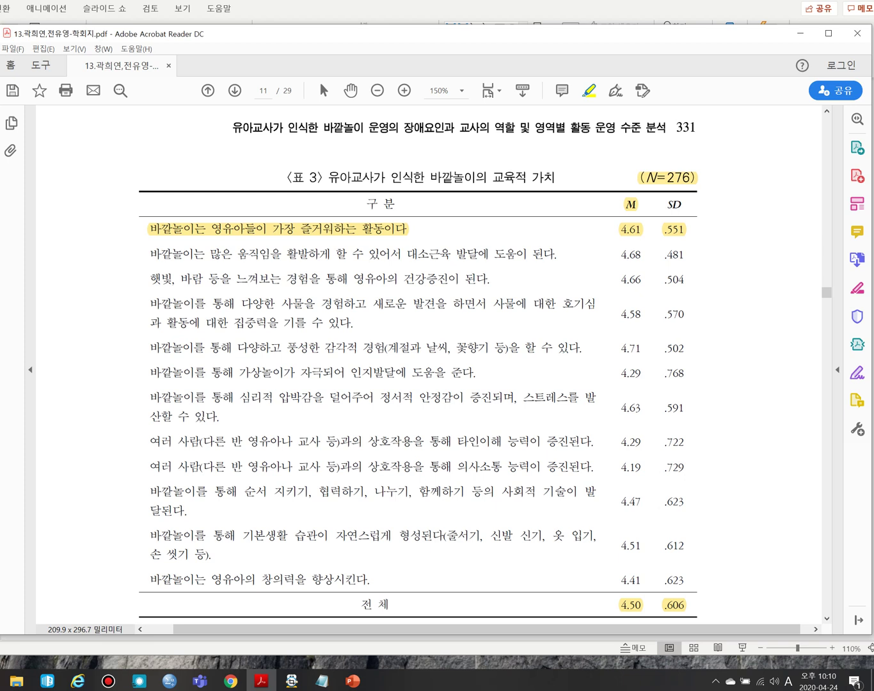
pyautogui.moveTo(666, 205); pyautogui.dragTo(683, 204)
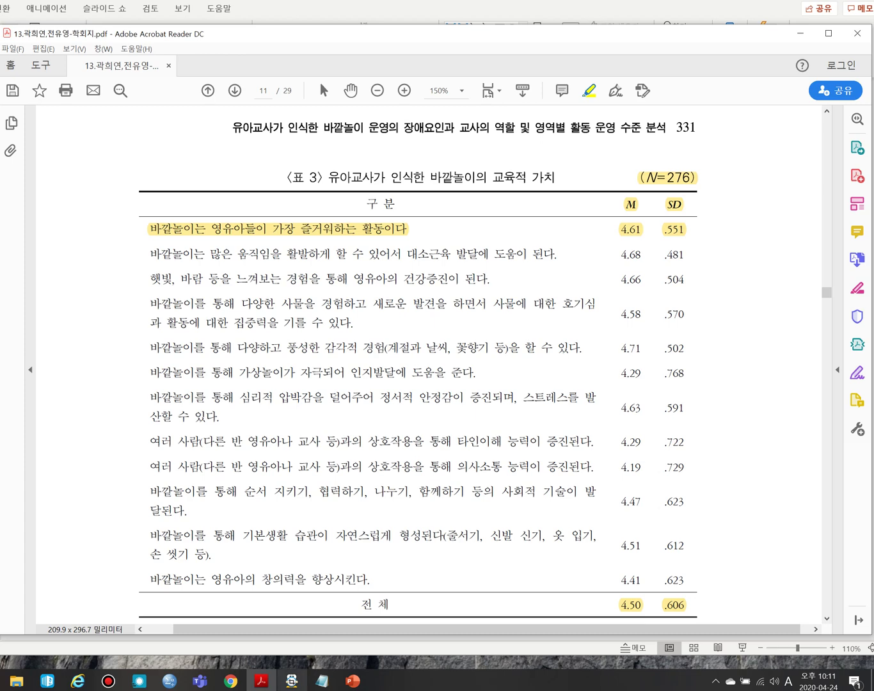
# Switch to the SPSS Data Editor, widen the 레이블 column, and select the variable rows q2_1 through q2_5
pyautogui.click(168, 681)
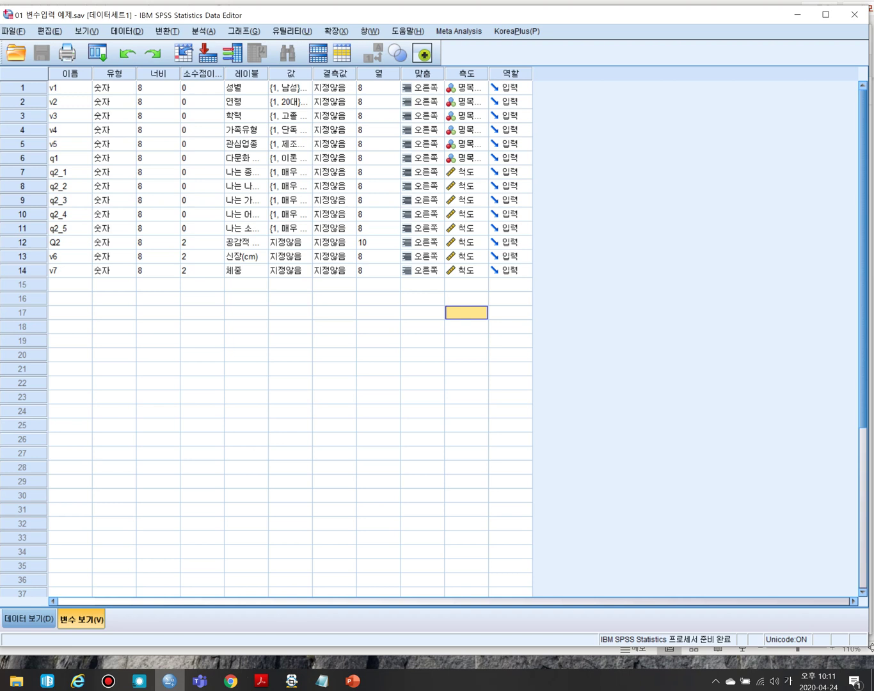
pyautogui.moveTo(269, 73); pyautogui.dragTo(428, 73)
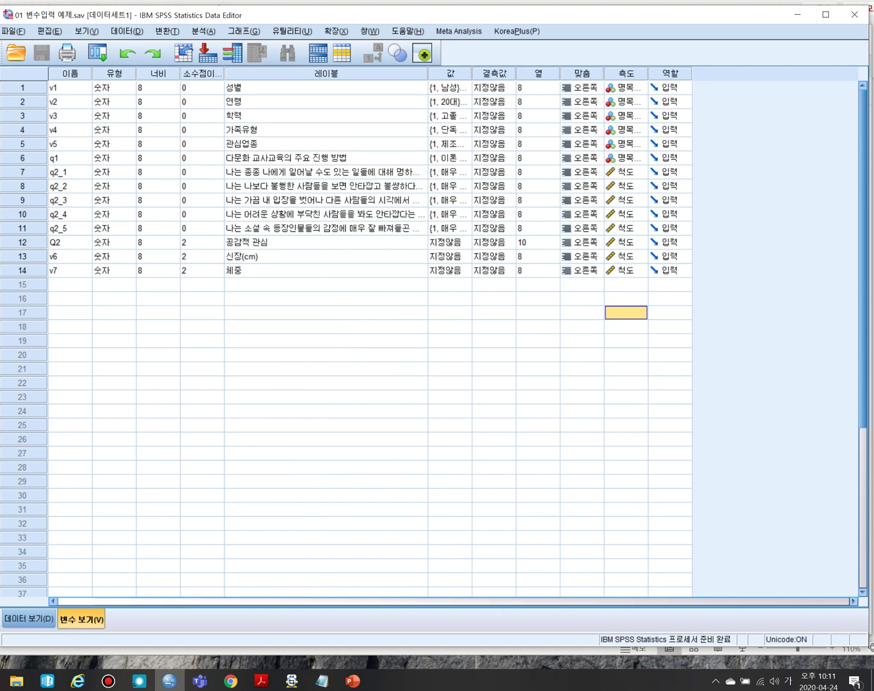
pyautogui.moveTo(23, 171); pyautogui.dragTo(24, 228)
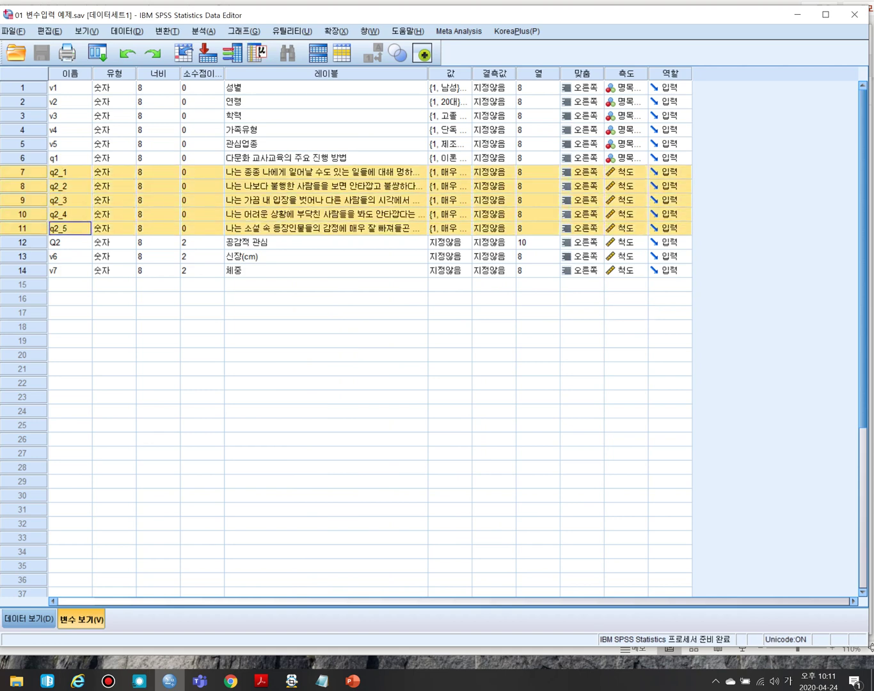
# Review the value labels defined for q2_1 and close their dialog without making changes
pyautogui.click(465, 172)
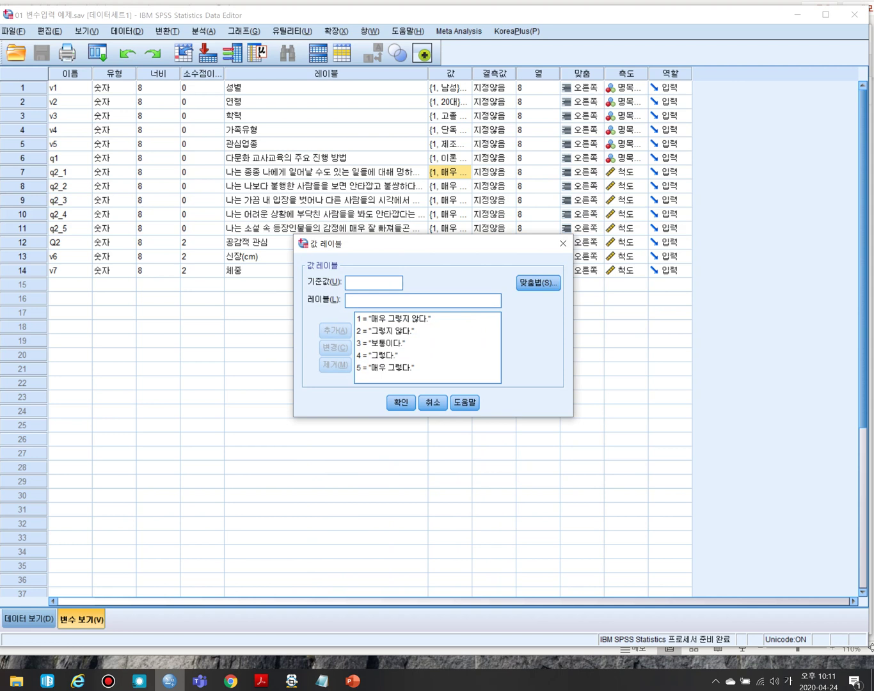
pyautogui.moveTo(462, 244); pyautogui.dragTo(454, 294)
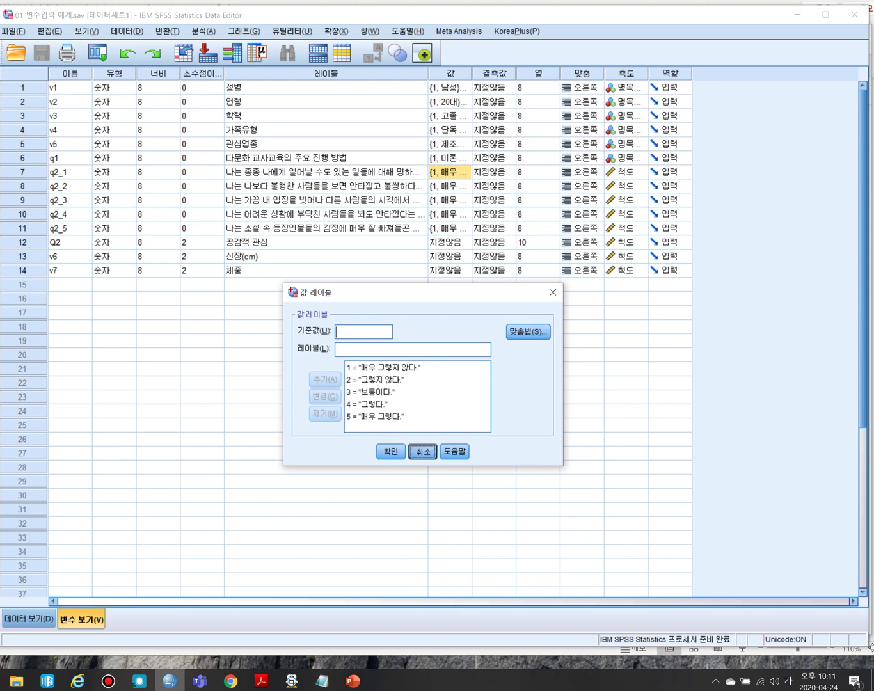
pyautogui.click(422, 451)
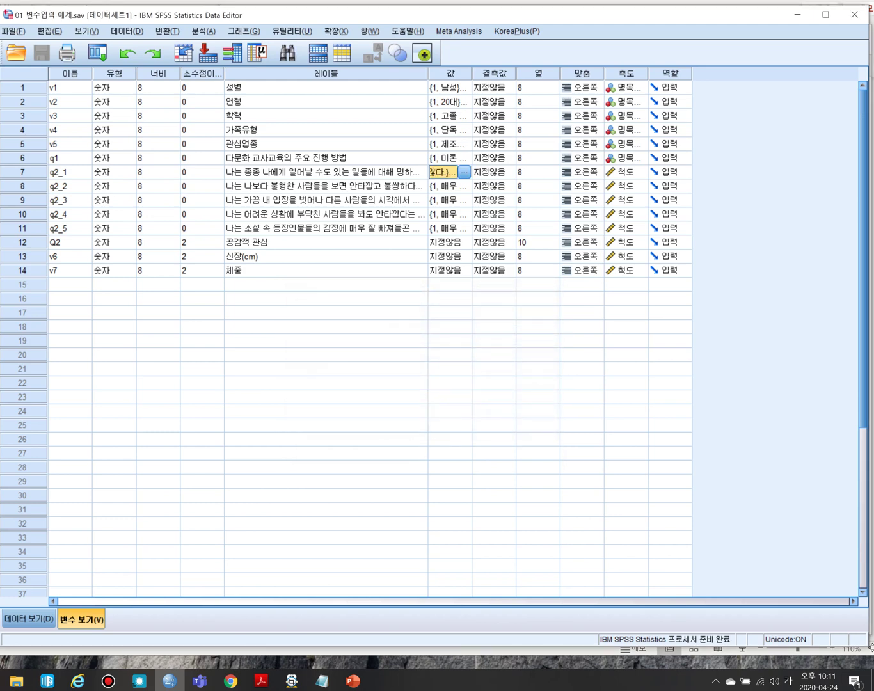
# Select the label of q2_1 and widen the 레이블 column until the full question statements fit
pyautogui.click(70, 172)
pyautogui.click(325, 172)
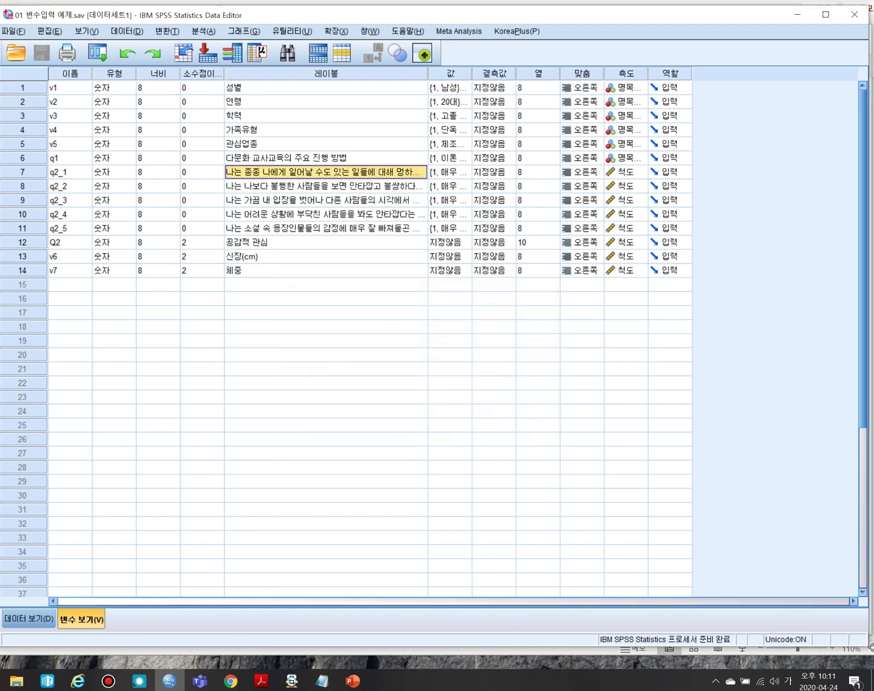
pyautogui.moveTo(428, 73); pyautogui.dragTo(545, 74)
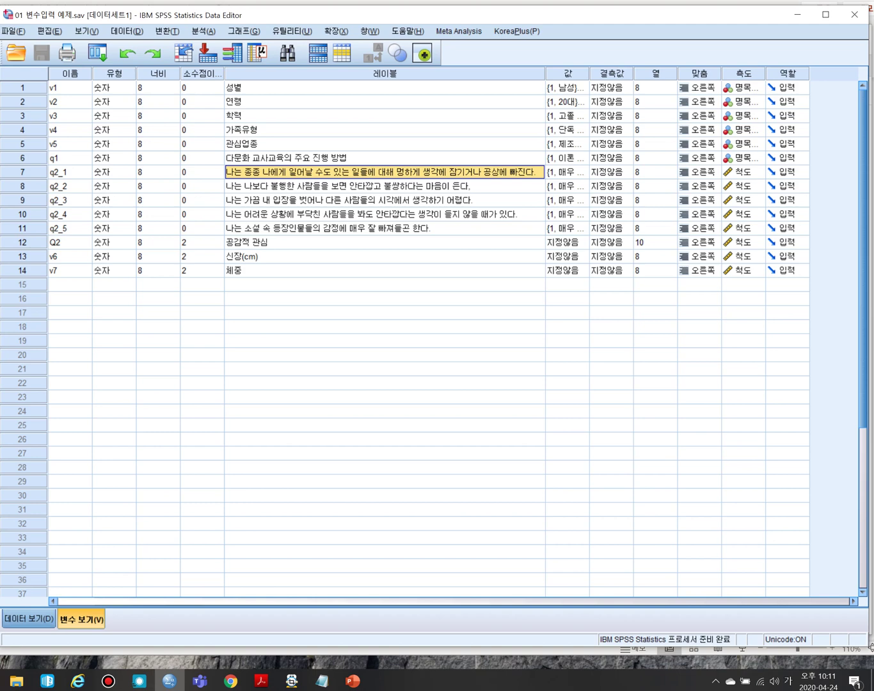
# Show the case data and select the q2_1 responses for cases 1 to 30
pyautogui.click(29, 618)
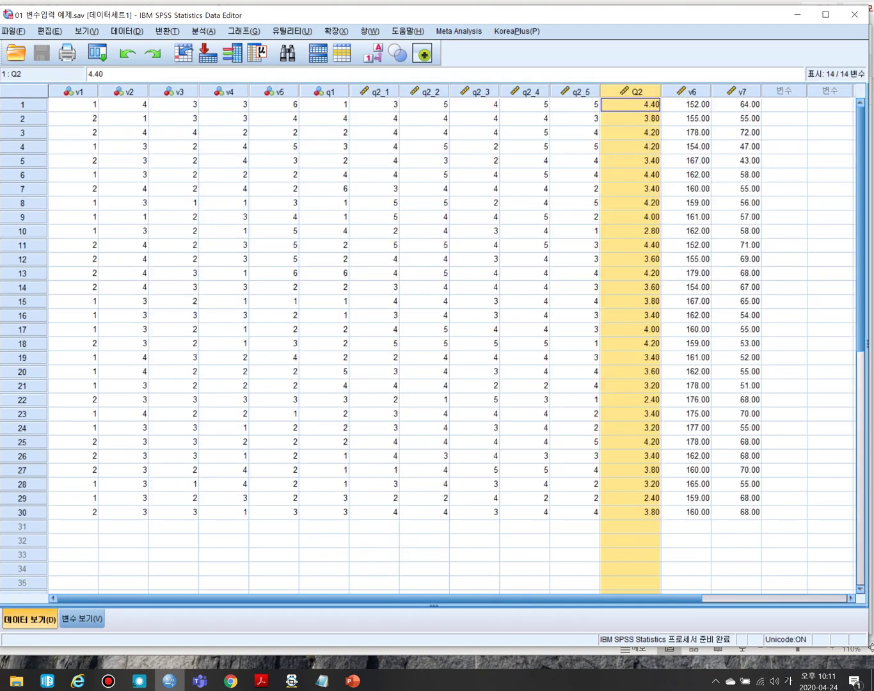
pyautogui.click(374, 91)
pyautogui.moveTo(374, 105); pyautogui.dragTo(373, 512)
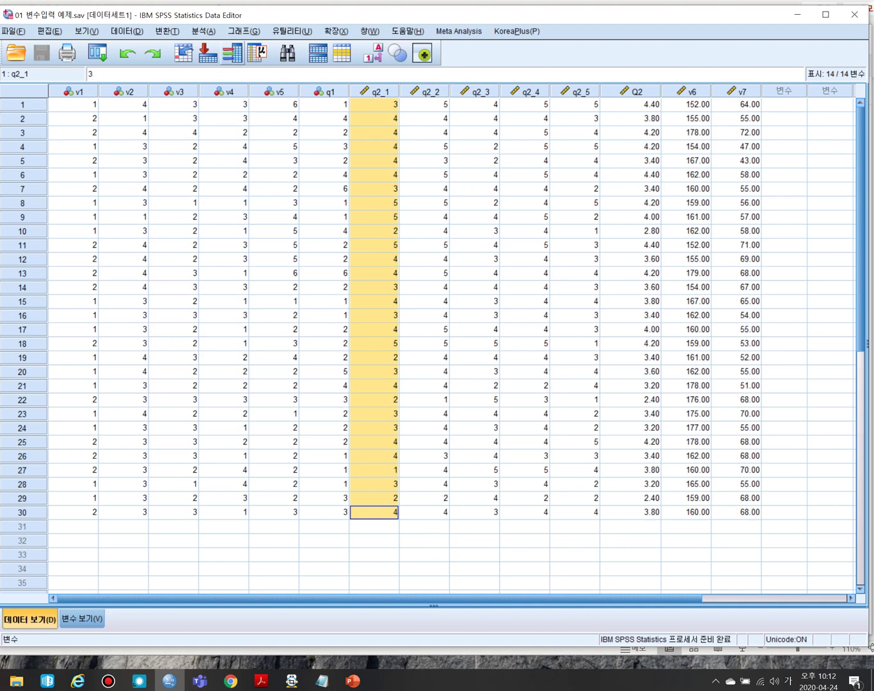
# Open the 기술통계 (Descriptives) analysis and widen its dialog so the full variable labels can be read
pyautogui.hotkey('alt', 'a')
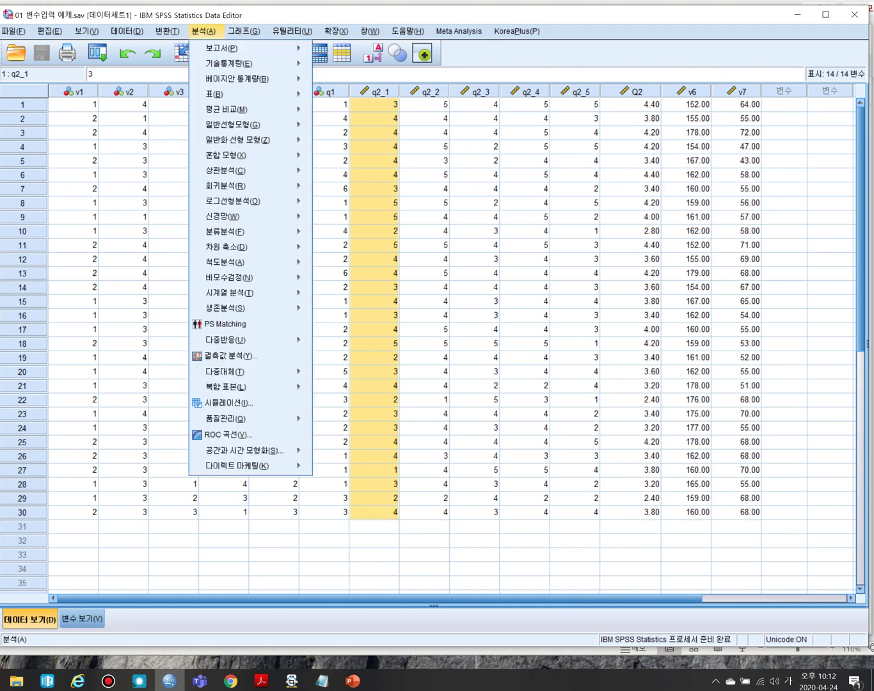
pyautogui.press('Down')
pyautogui.press('Down')
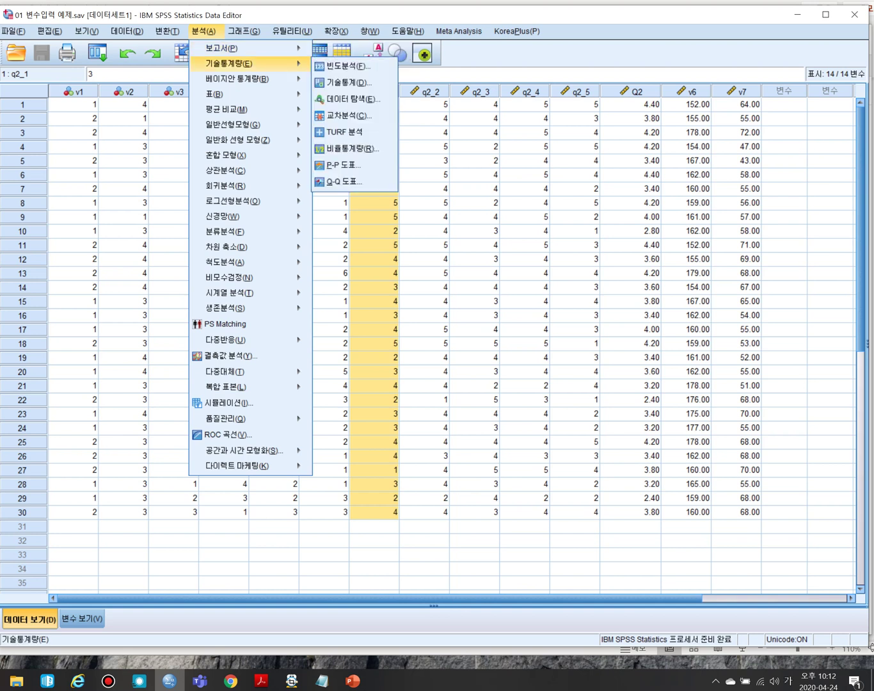
pyautogui.press('Up')
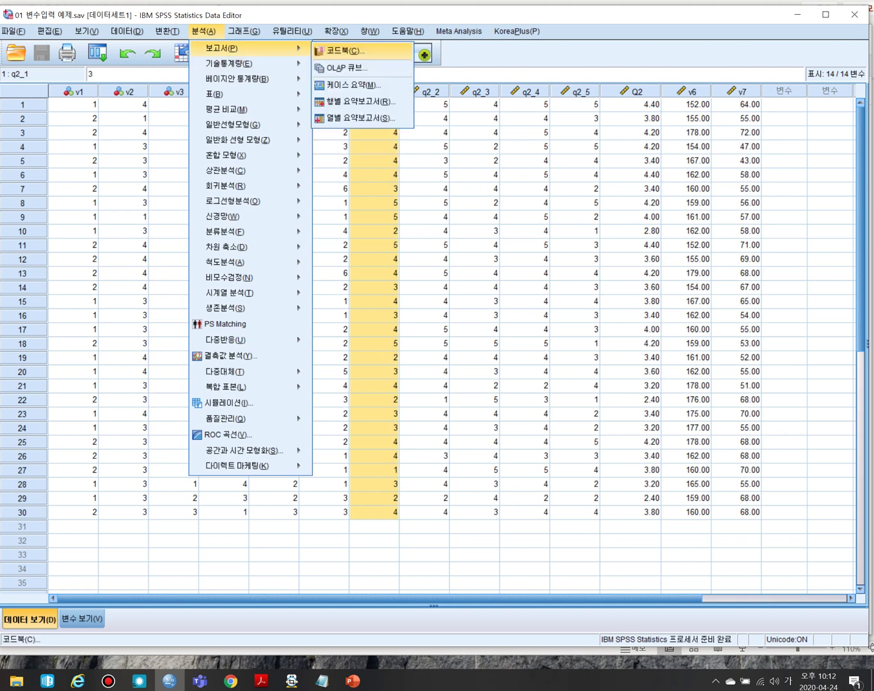
pyautogui.press('Down')
pyautogui.press('Right')
pyautogui.press('Down')
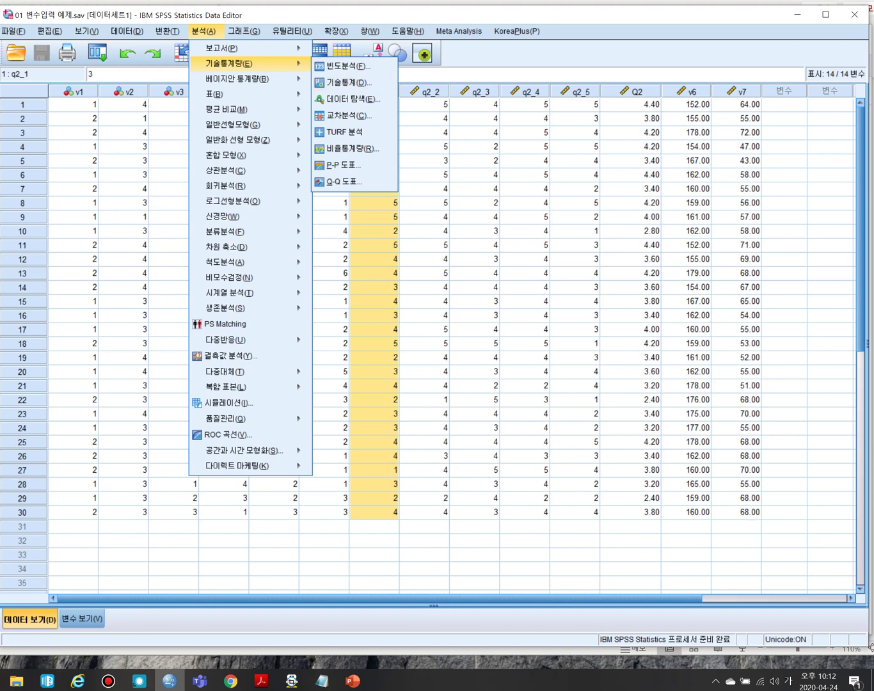
pyautogui.click(204, 31)
pyautogui.click(204, 32)
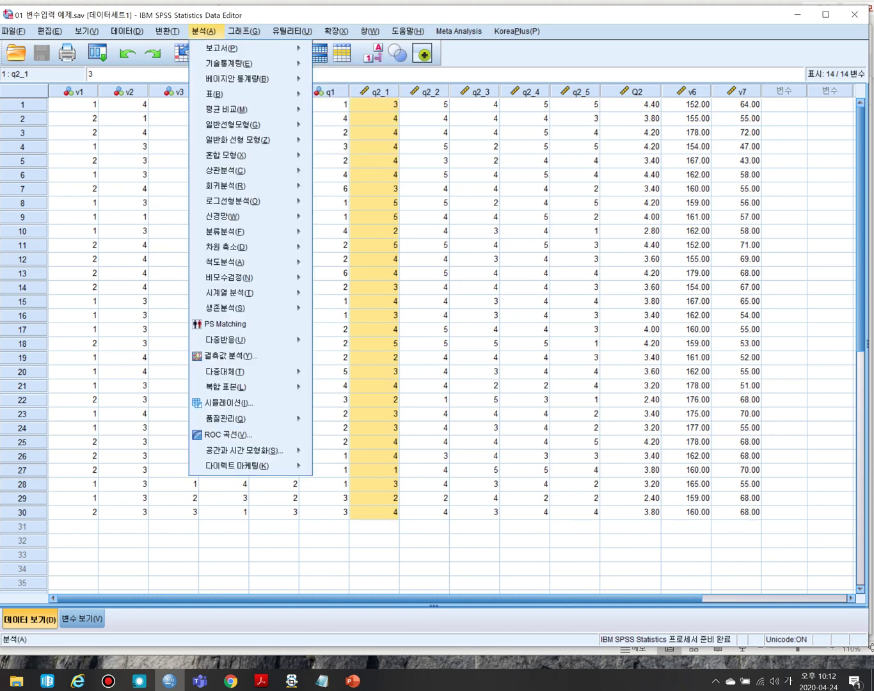
pyautogui.moveTo(229, 64)
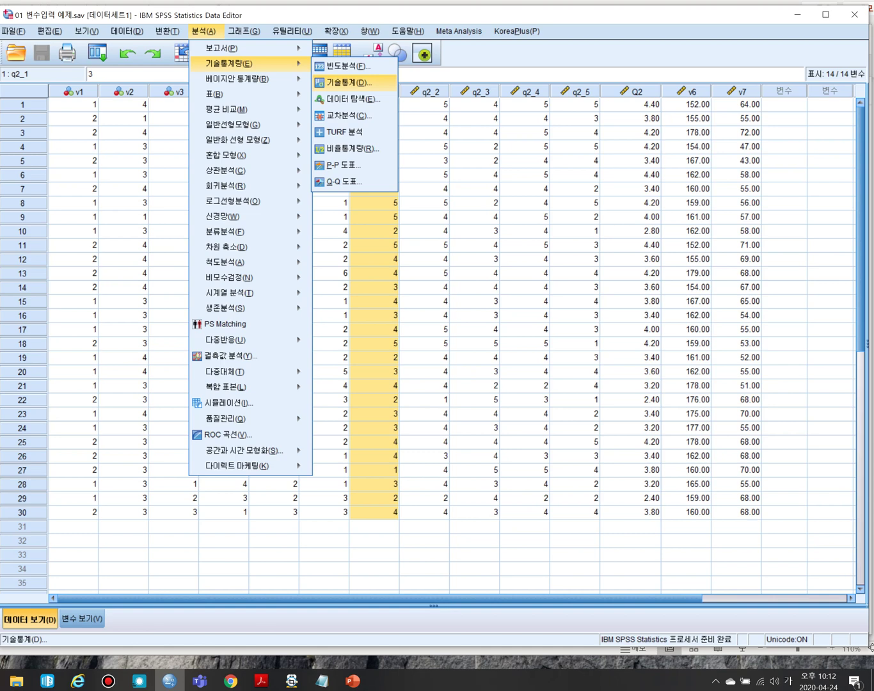
pyautogui.press('Return')
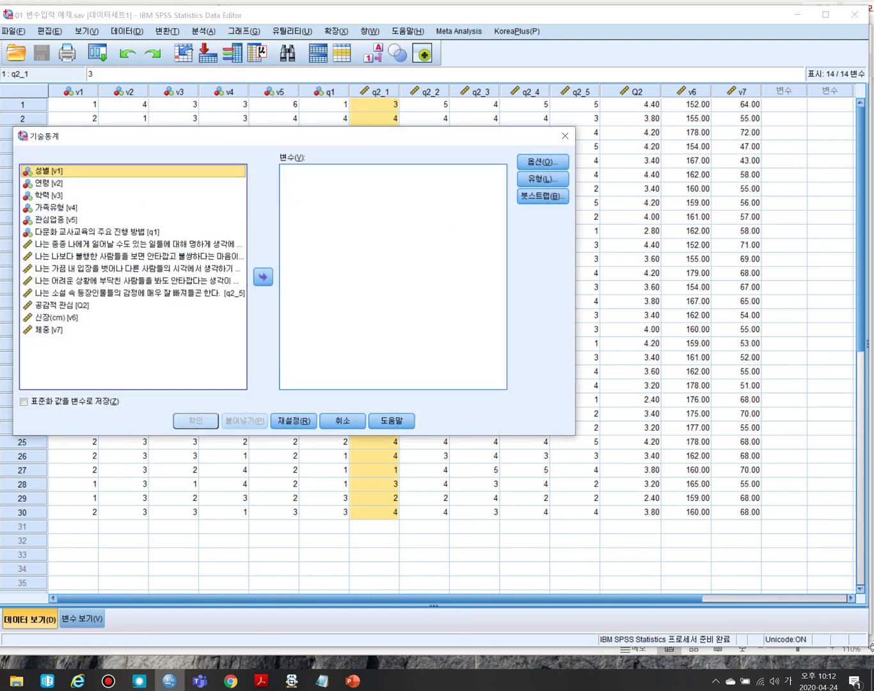
pyautogui.moveTo(314, 136); pyautogui.dragTo(345, 188)
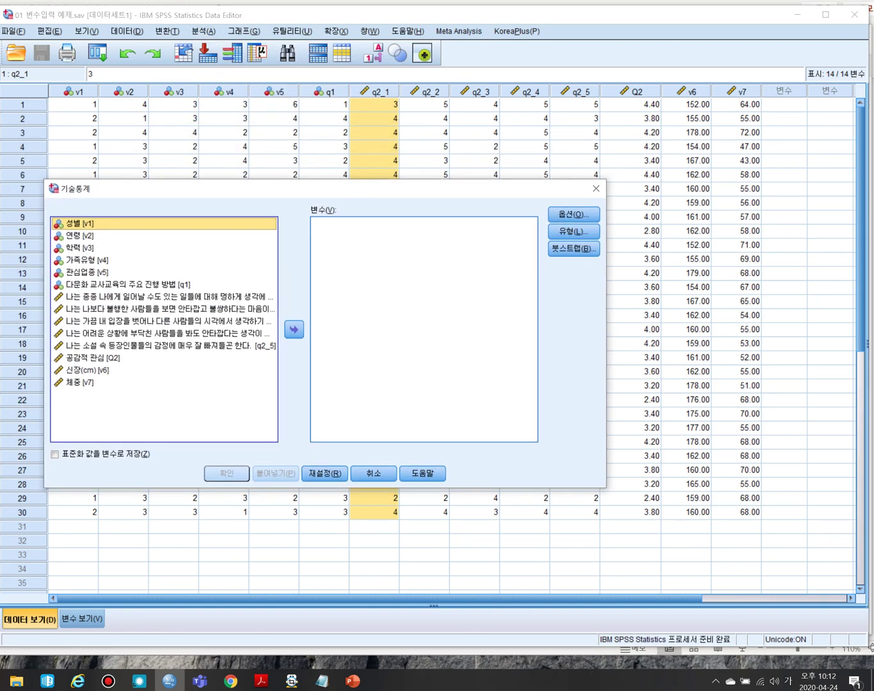
pyautogui.moveTo(607, 355); pyautogui.dragTo(837, 354)
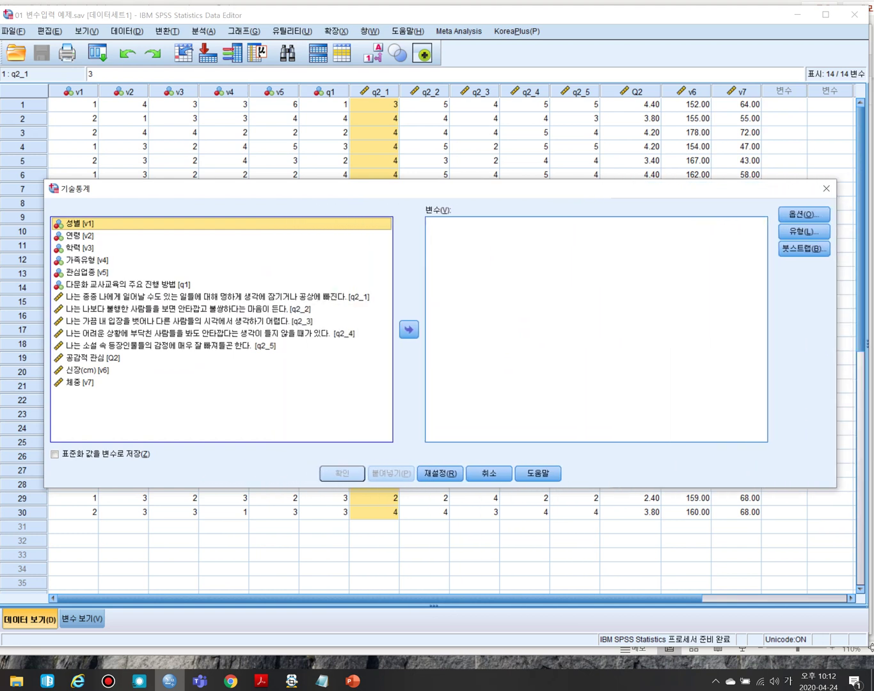
# Add q2_1 through q2_5 to the 기술통계 analysis variables and run it with the default statistics
pyautogui.click(263, 297)
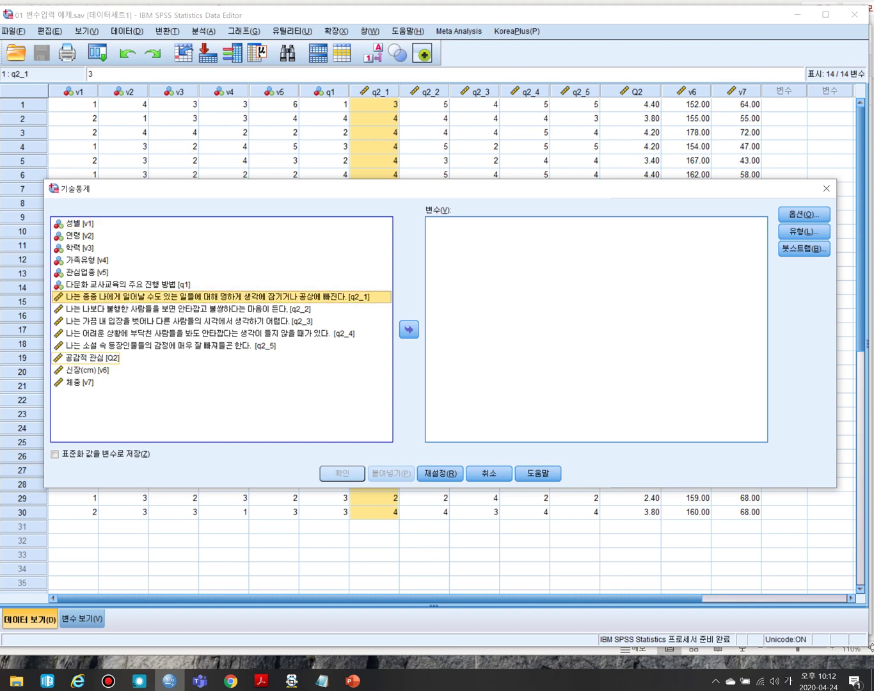
pyautogui.keyDown('shift'); pyautogui.click(167, 345); pyautogui.keyUp('shift')
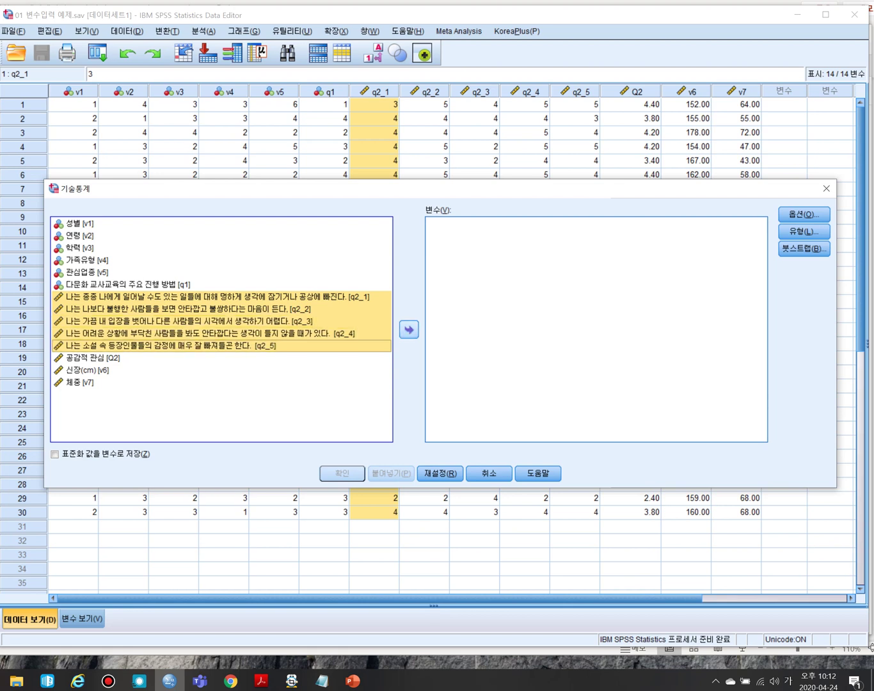
pyautogui.click(409, 330)
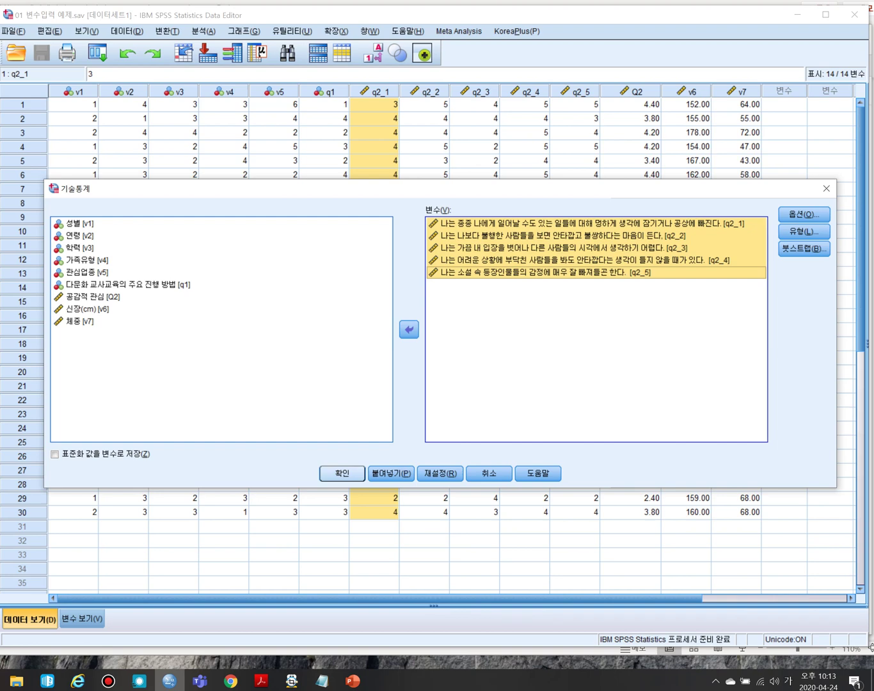
pyautogui.click(342, 474)
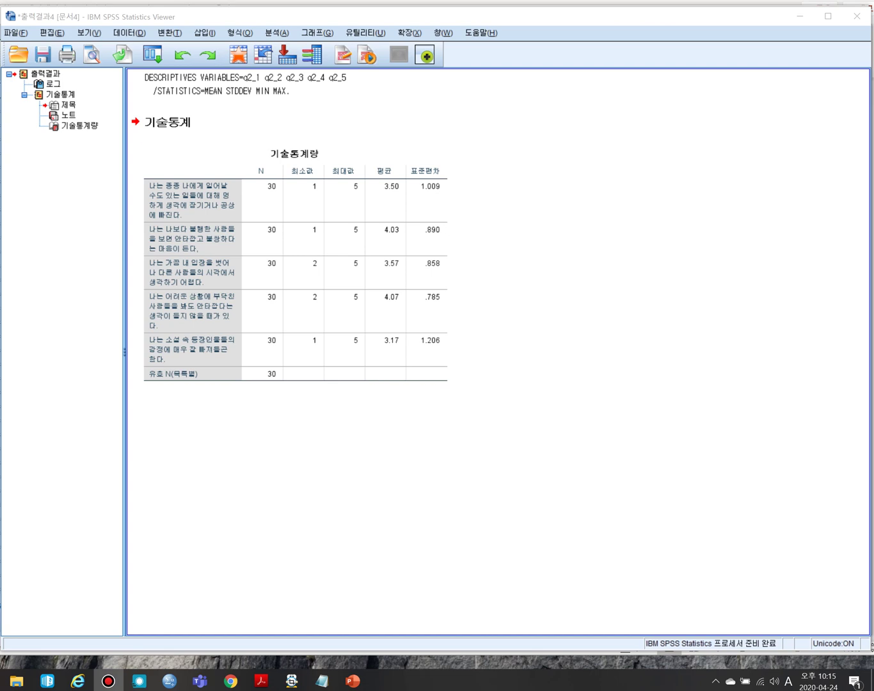
# Cut the log, the 기술통계 title and the notes from the output, keeping the 기술통계량 table
pyautogui.click(243, 85)
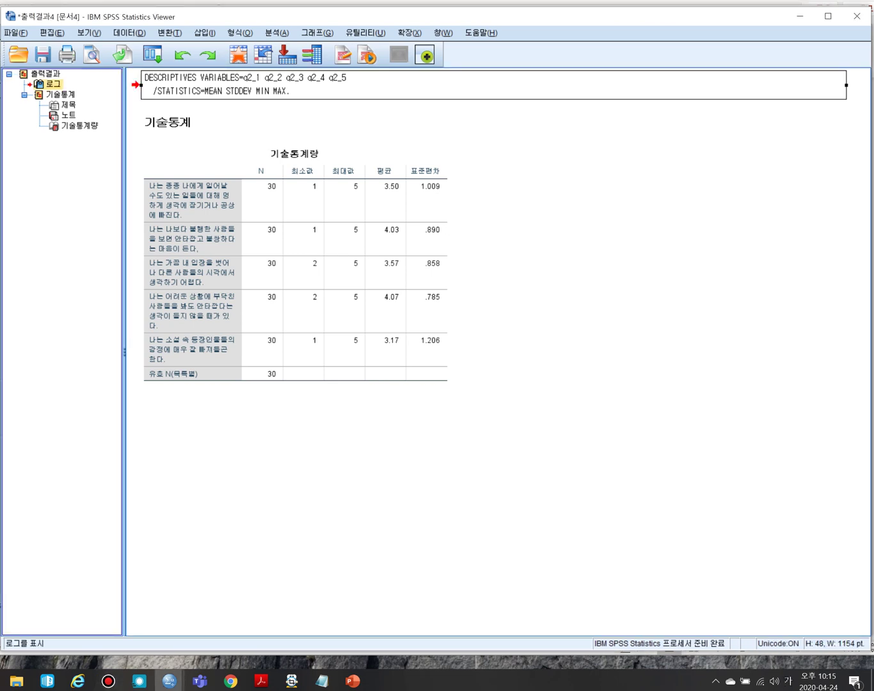
pyautogui.click(168, 120)
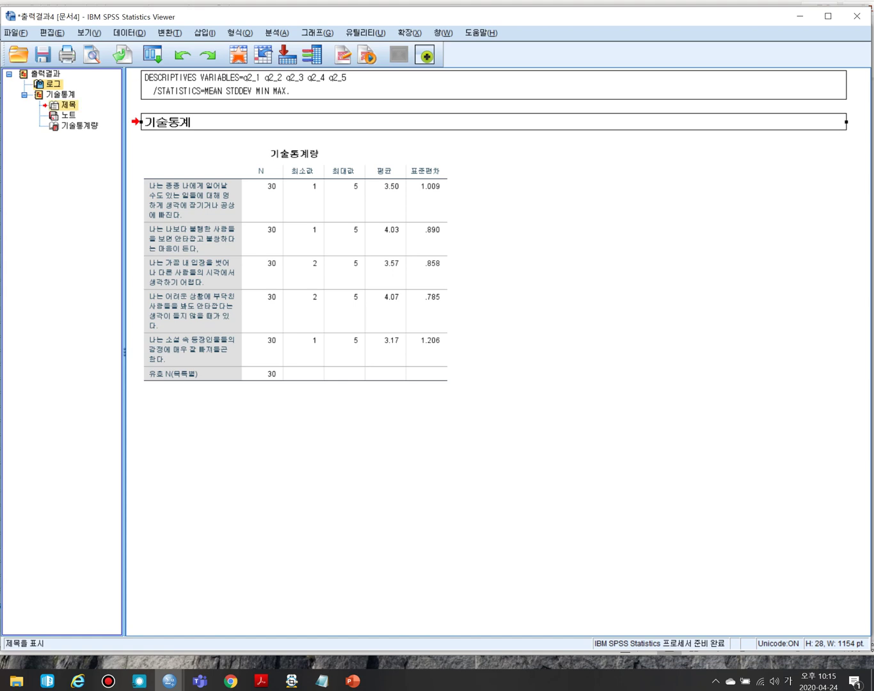
pyautogui.hotkey('shift', 'Down')
pyautogui.rightClick(57, 106)
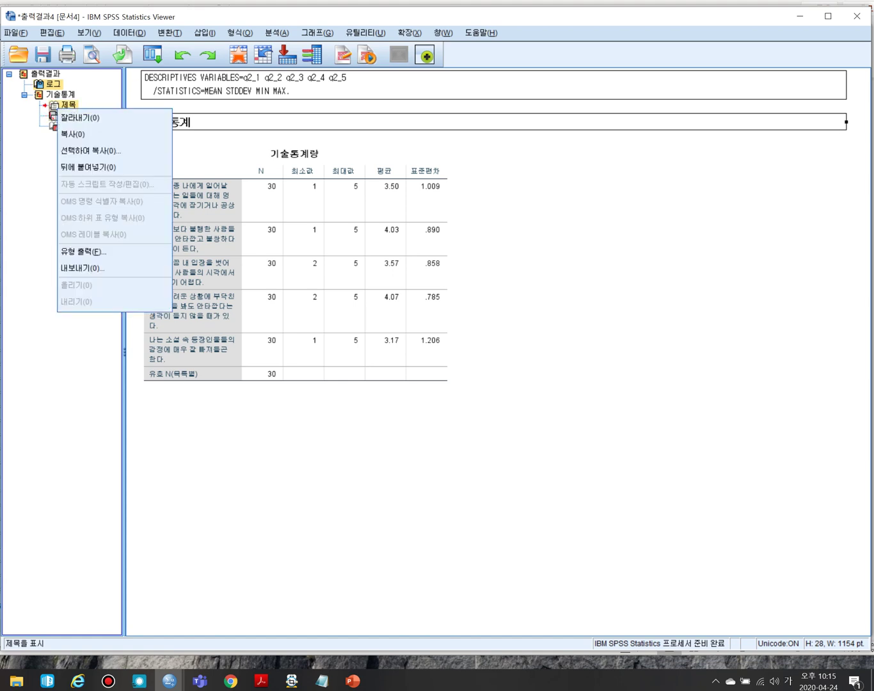
pyautogui.click(79, 116)
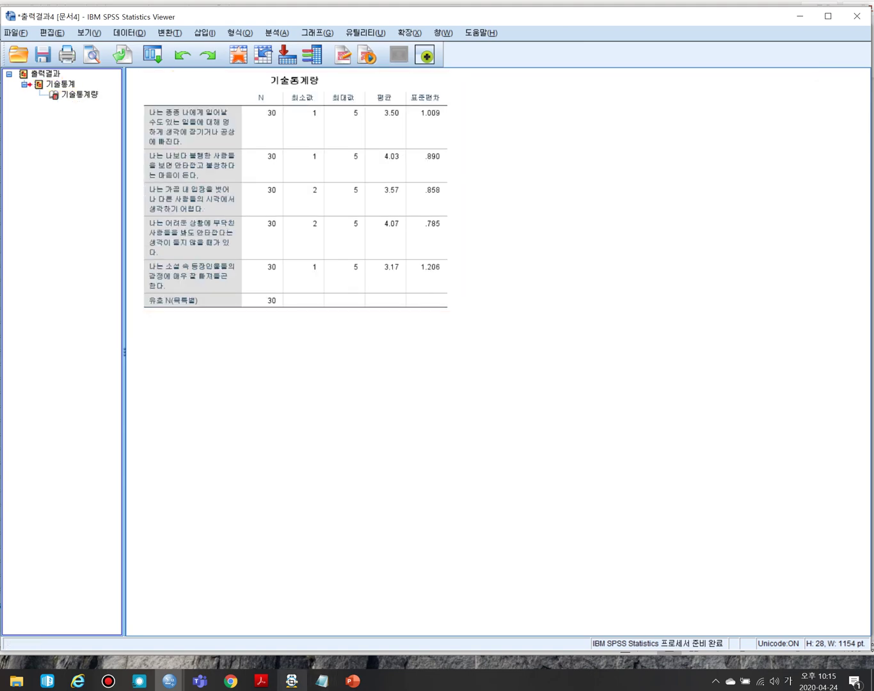
# Switch back to the PDF article and examine how section Ⅲ. 연구결과 on page 10 reports the Table 3 results
pyautogui.hotkey('alt', 'Tab')
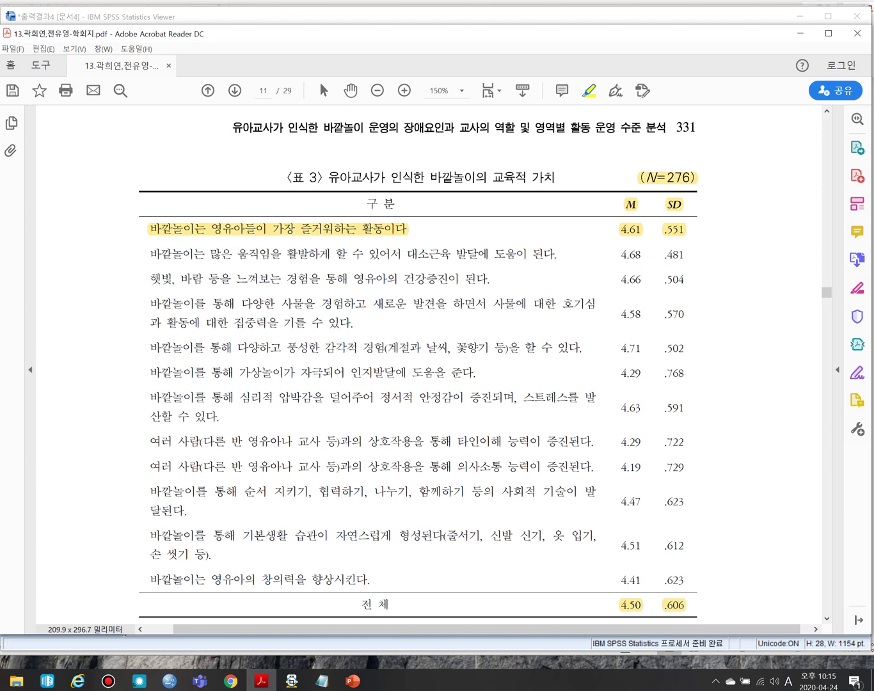
pyautogui.scroll(-3, 418, 367)
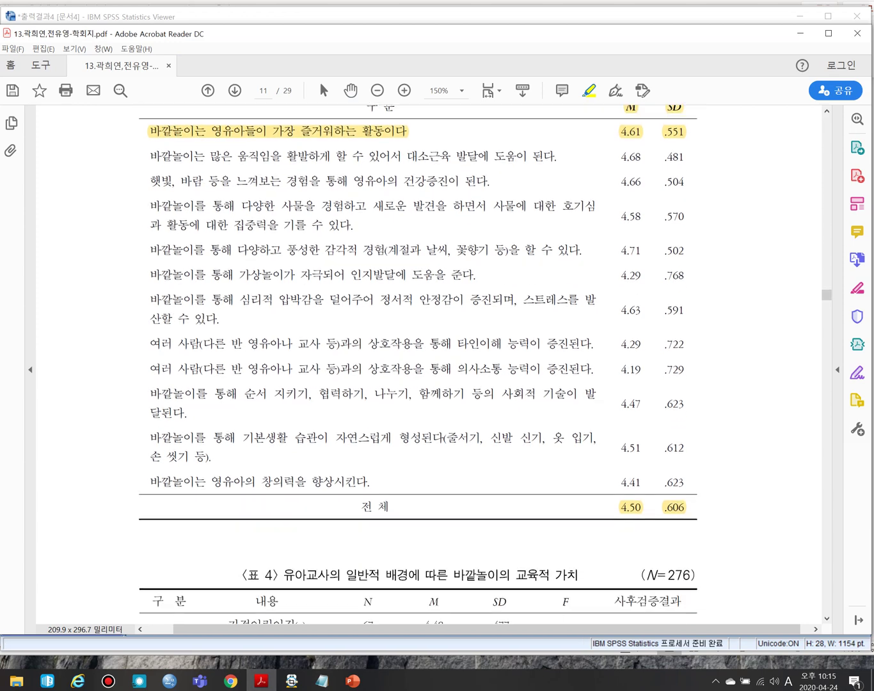
pyautogui.scroll(-1, 418, 367)
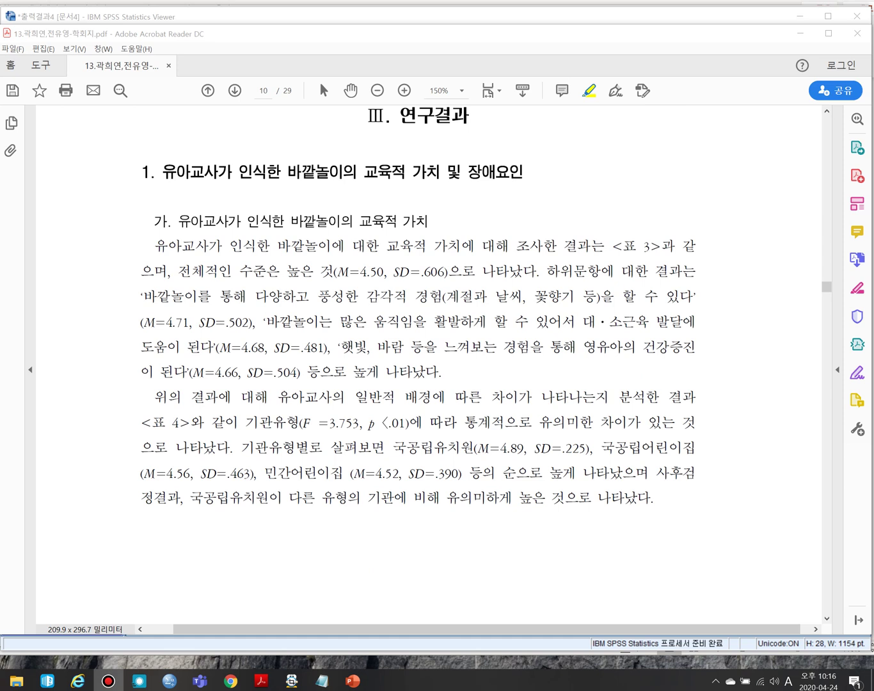
# Highlight the section 가 heading, the <표 3> reference and the overall-level phrase with M=4.50, SD=.606 on page 10
pyautogui.moveTo(179, 220); pyautogui.dragTo(429, 221)
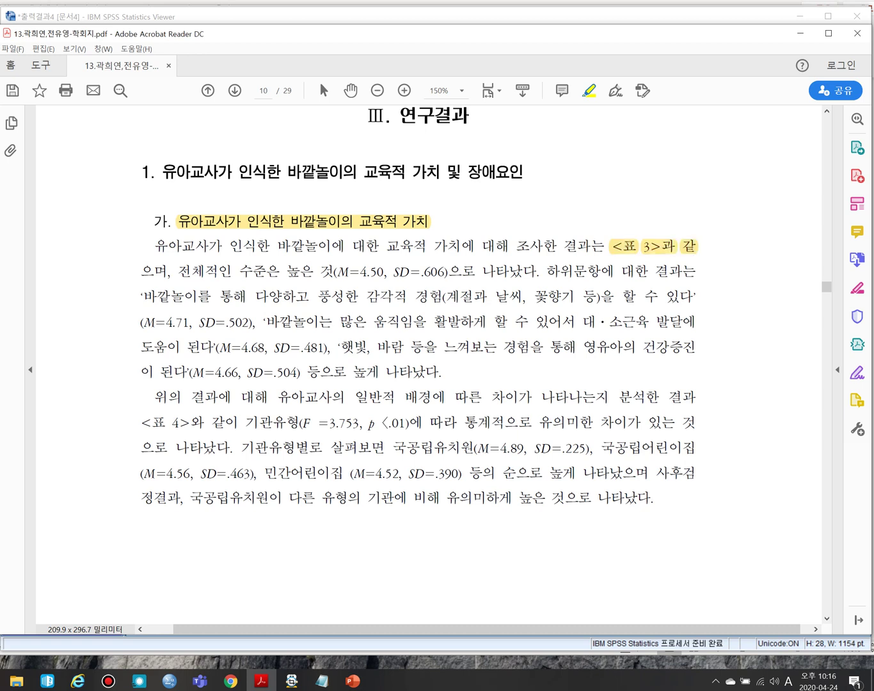
pyautogui.moveTo(178, 271)
pyautogui.mouseDown()
pyautogui.moveTo(412, 247)
pyautogui.moveTo(444, 271)
pyautogui.moveTo(477, 271)
pyautogui.mouseUp()
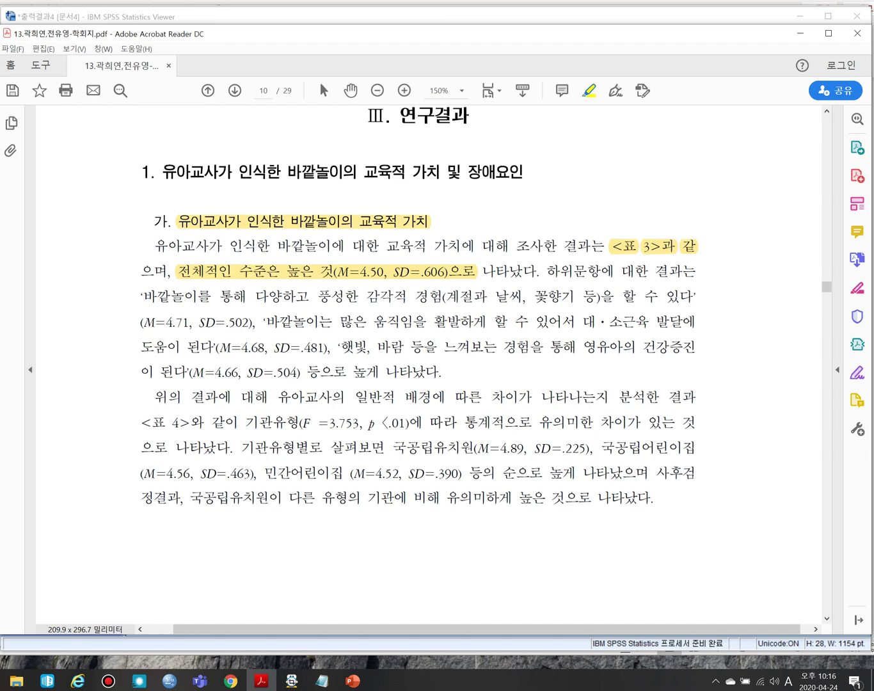
# Highlight the Table 3 row on 다양하고 풍성한 감각적 경험 with its mean 4.71 and SD .502 on page 11
pyautogui.scroll(-10, 419, 304)
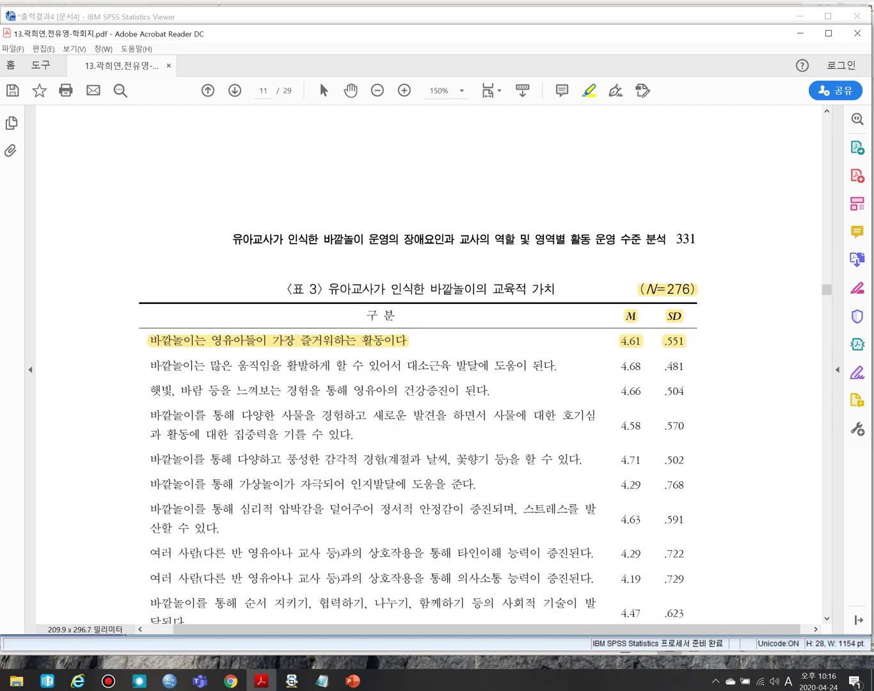
pyautogui.scroll(-2, 419, 305)
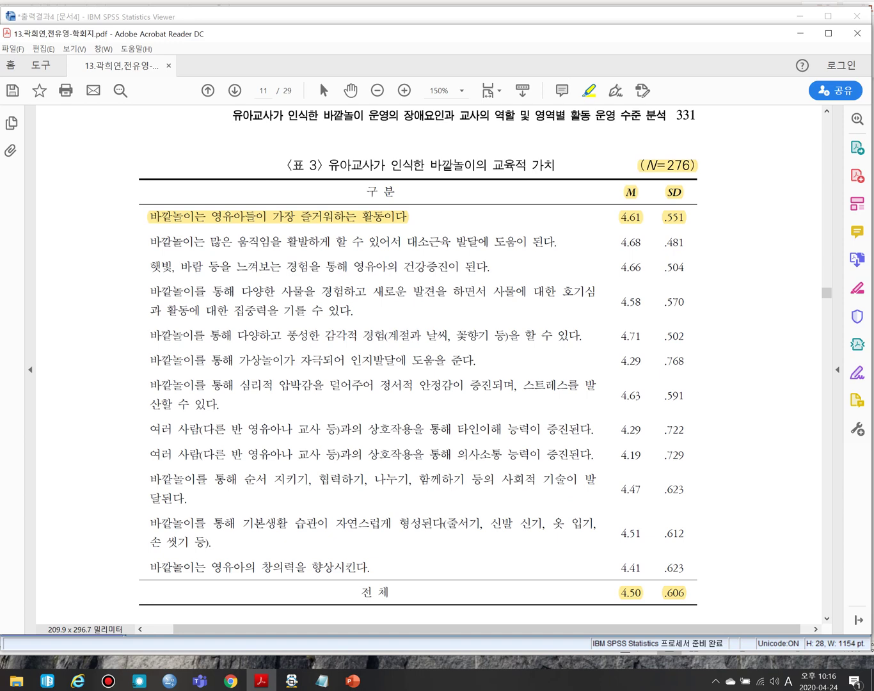
pyautogui.scroll(1, 419, 361)
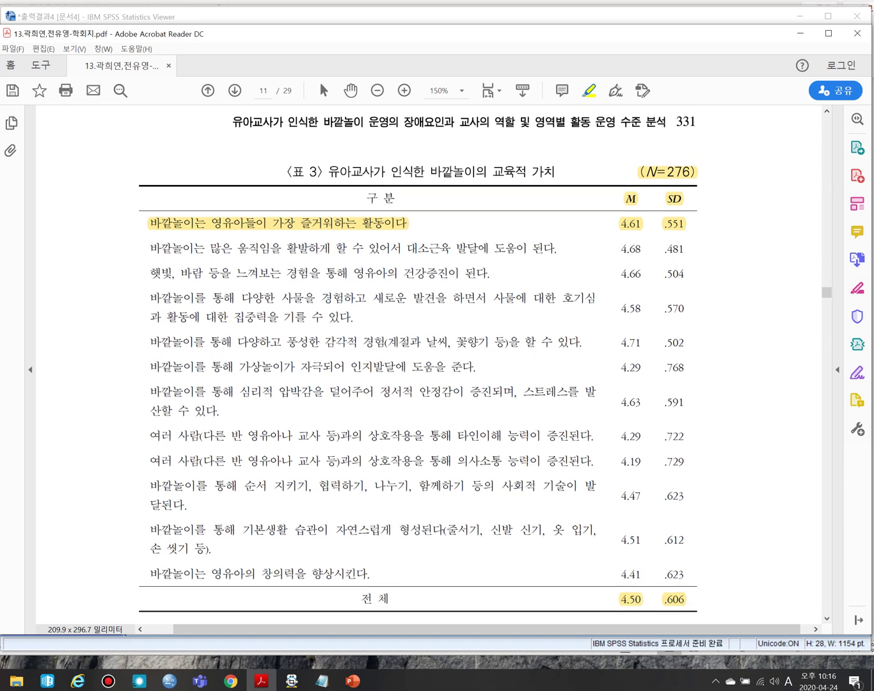
pyautogui.scroll(-1, 420, 362)
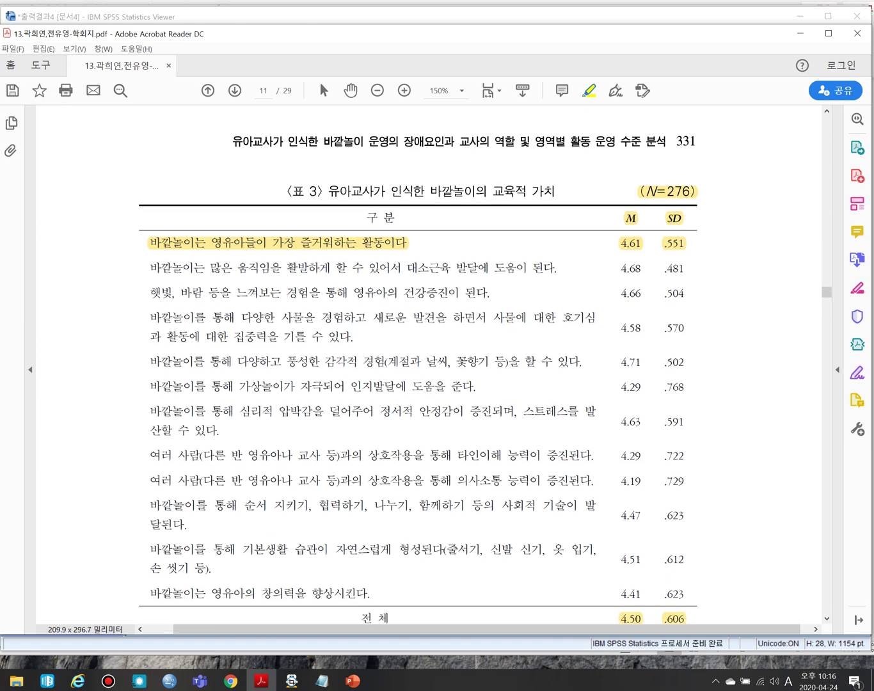
pyautogui.moveTo(149, 361); pyautogui.dragTo(686, 362)
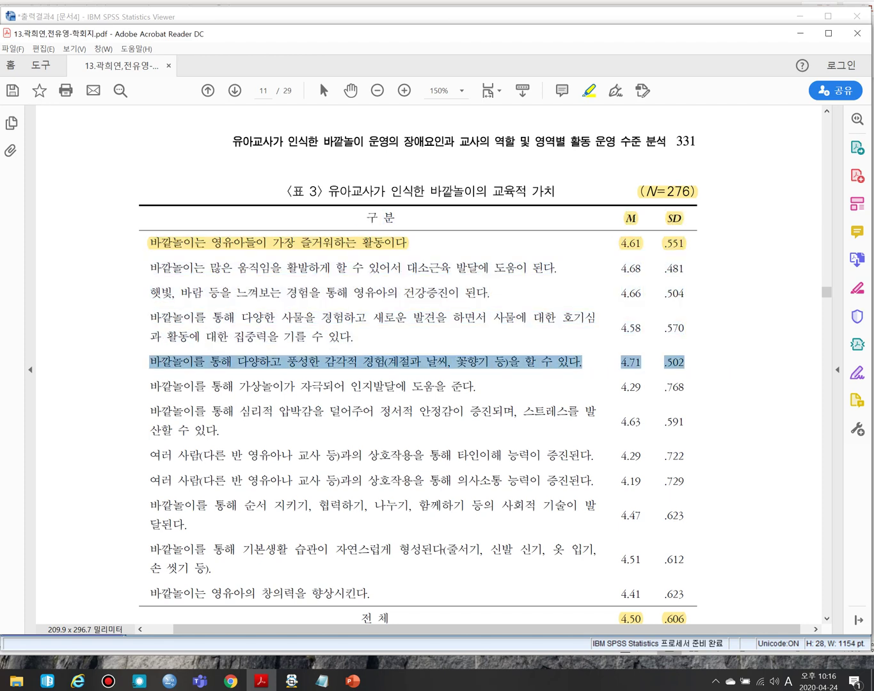
pyautogui.moveTo(686, 362); pyautogui.dragTo(685, 362)
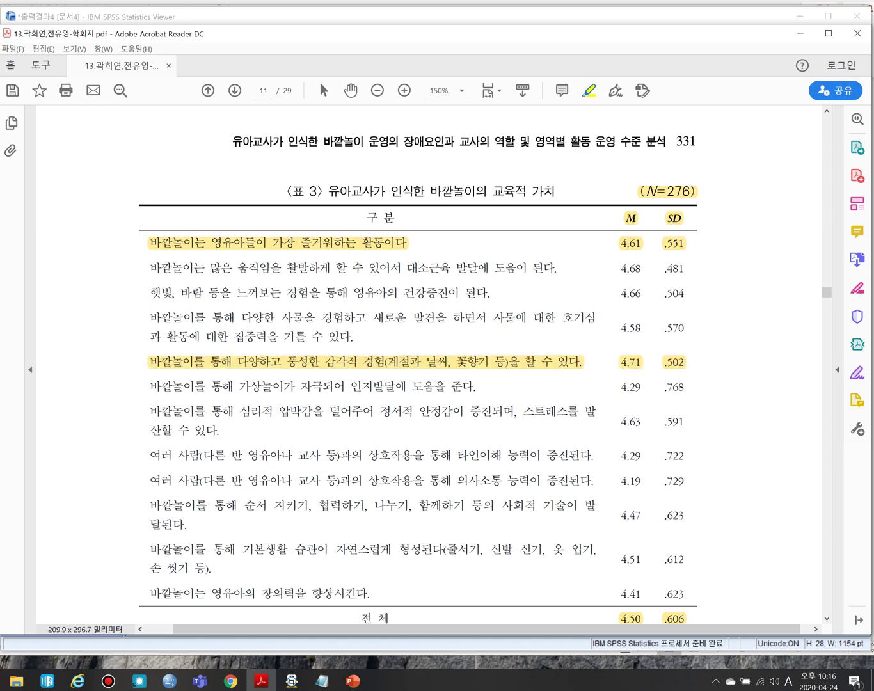
# Highlight the page 10 sentence reporting the sub-item results, from 하위문항에 대한 결과는 through the M=4.71, 4.68 and 4.66 items
pyautogui.scroll(10, 418, 377)
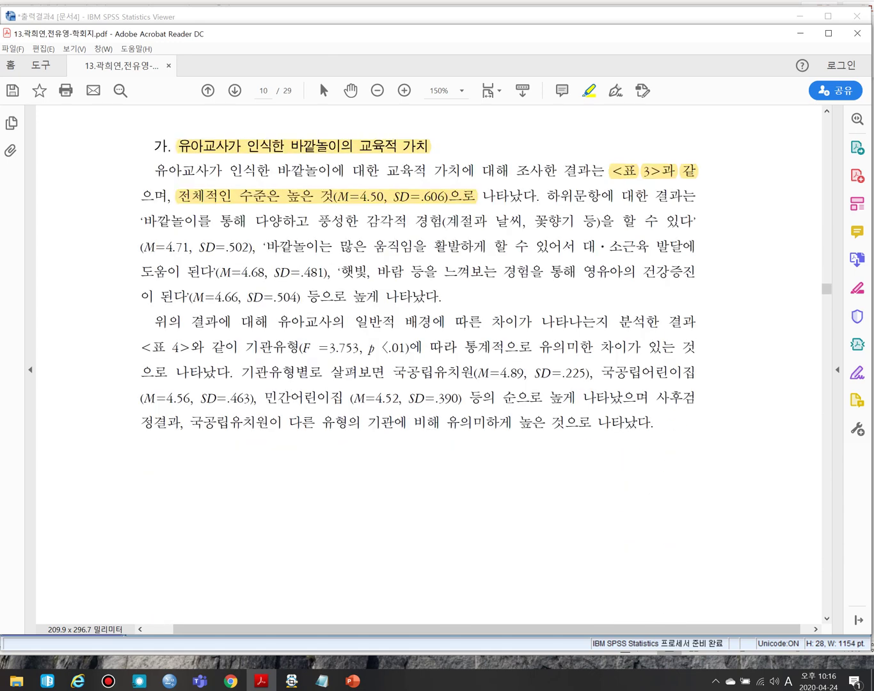
pyautogui.scroll(1, 417, 377)
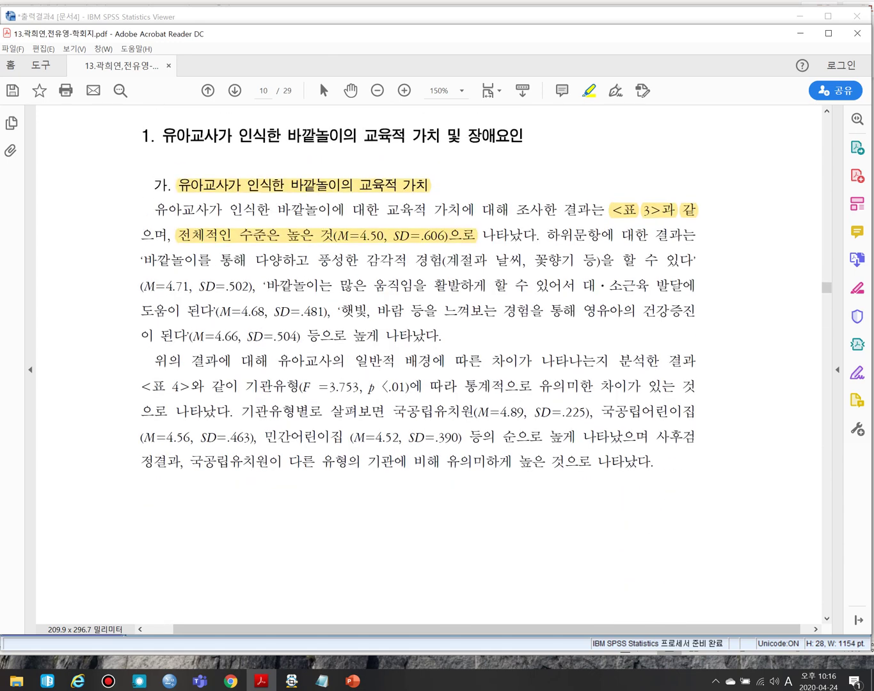
pyautogui.moveTo(545, 235); pyautogui.dragTo(696, 234)
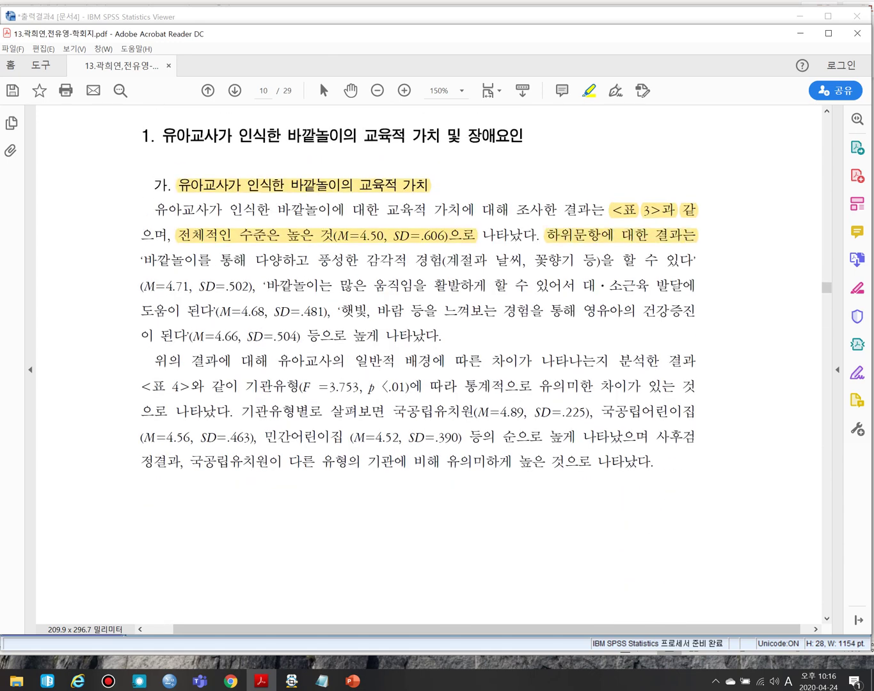
pyautogui.moveTo(139, 260); pyautogui.dragTo(695, 259)
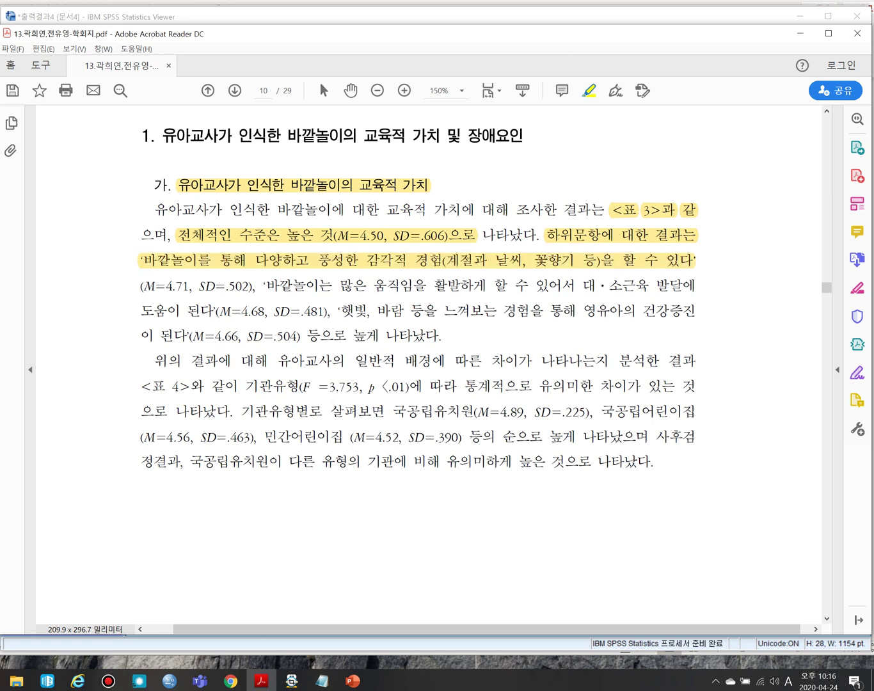
pyautogui.moveTo(255, 285); pyautogui.dragTo(140, 285)
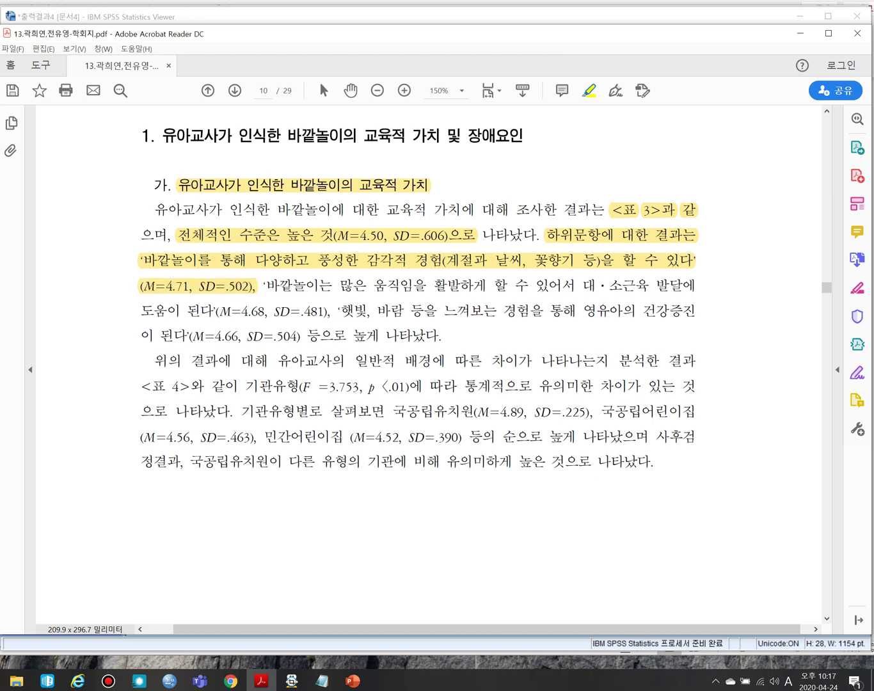
pyautogui.moveTo(263, 285); pyautogui.dragTo(241, 311)
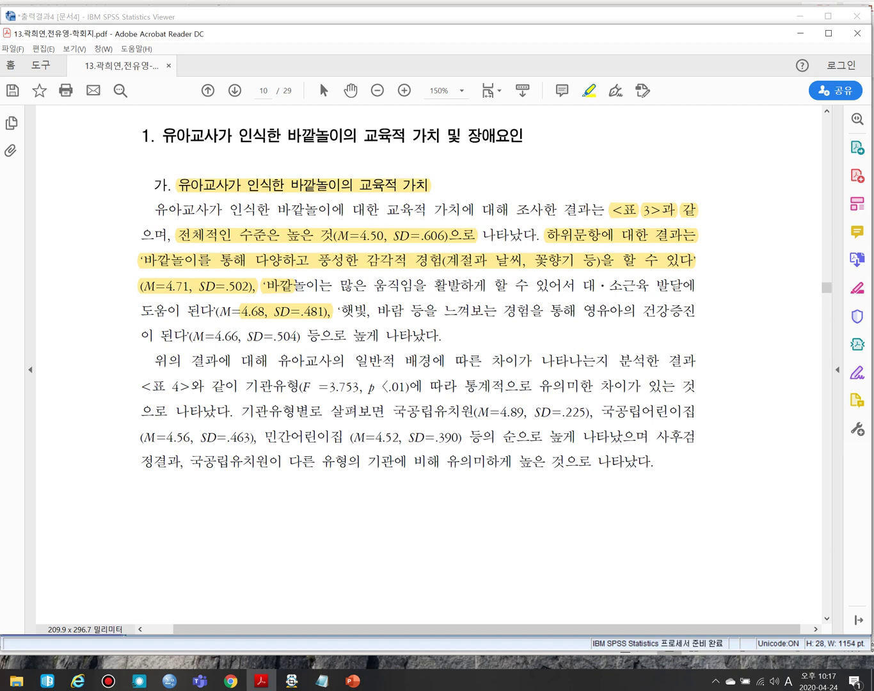
pyautogui.moveTo(471, 311); pyautogui.dragTo(442, 335)
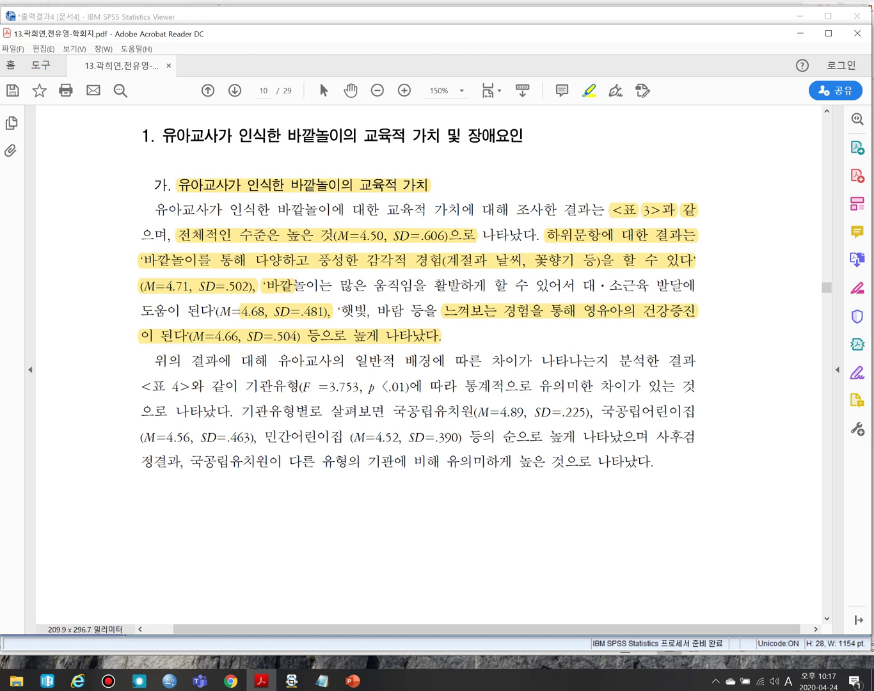
# Switch from the article's Table 3 back to the SPSS output viewer and open the 내보내기 (export) settings for the output
pyautogui.scroll(-10, 429, 365)
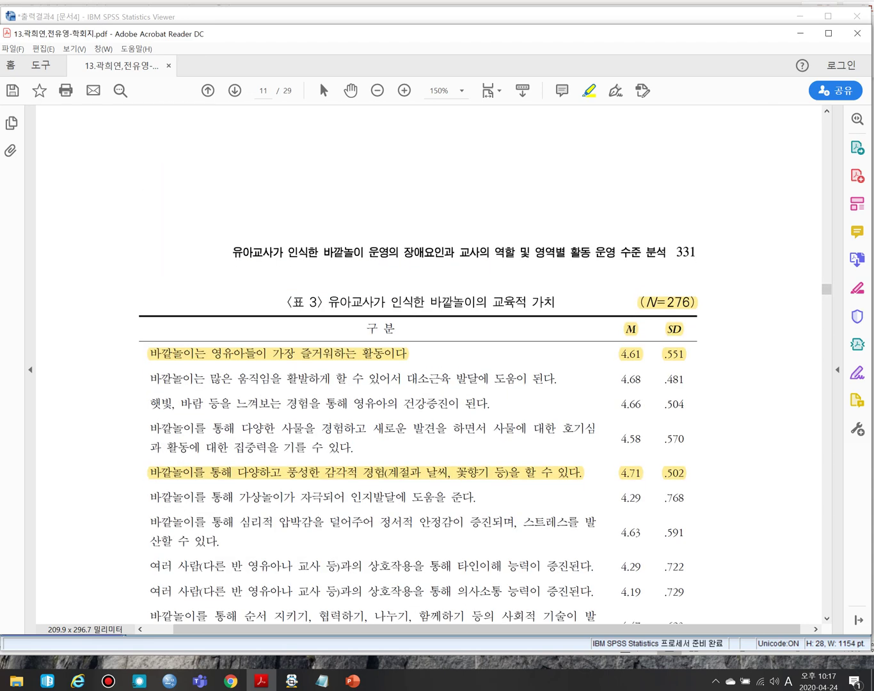
pyautogui.scroll(-3, 429, 365)
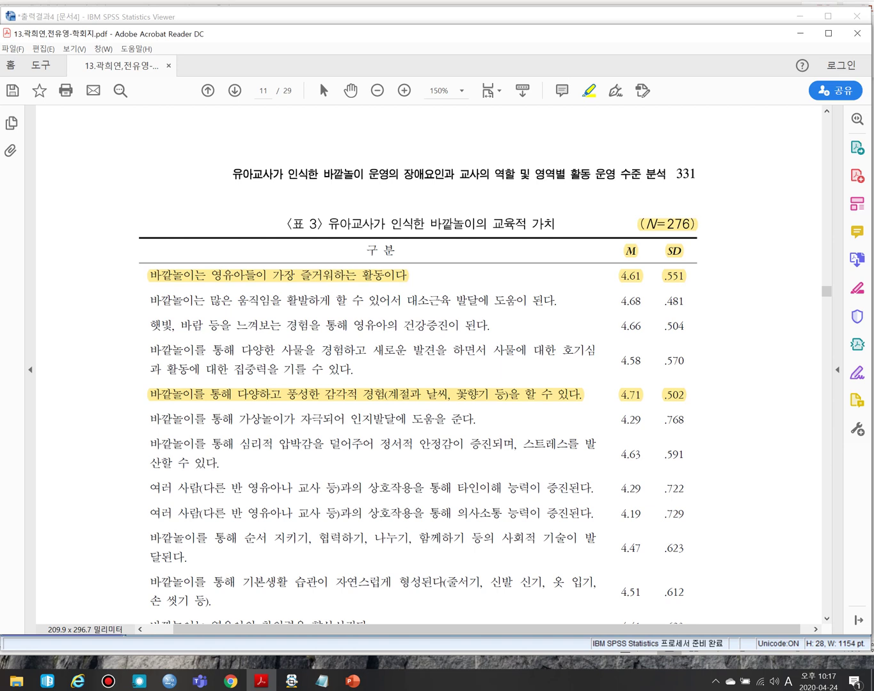
pyautogui.click(169, 680)
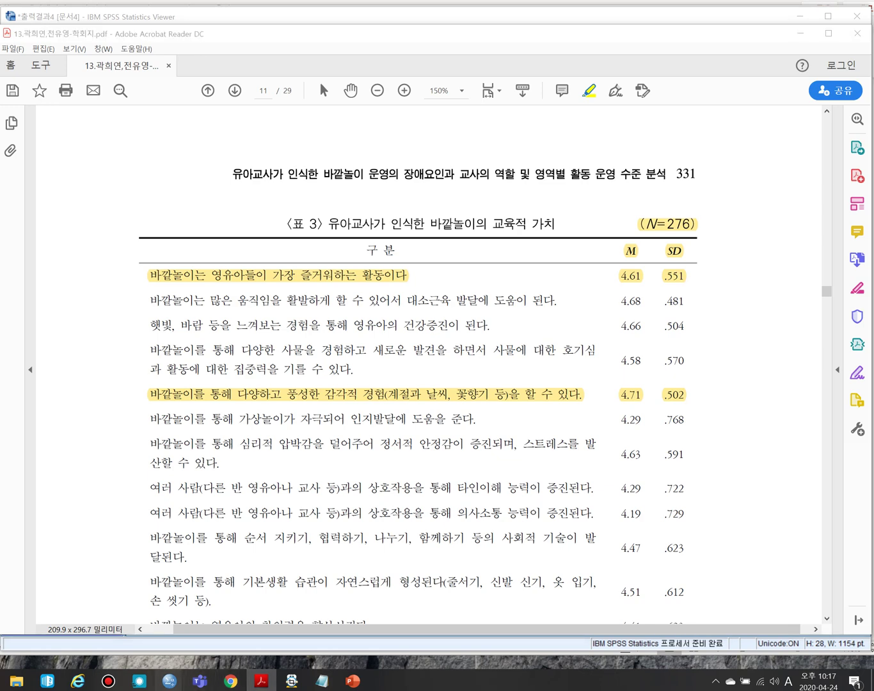
pyautogui.click(226, 630)
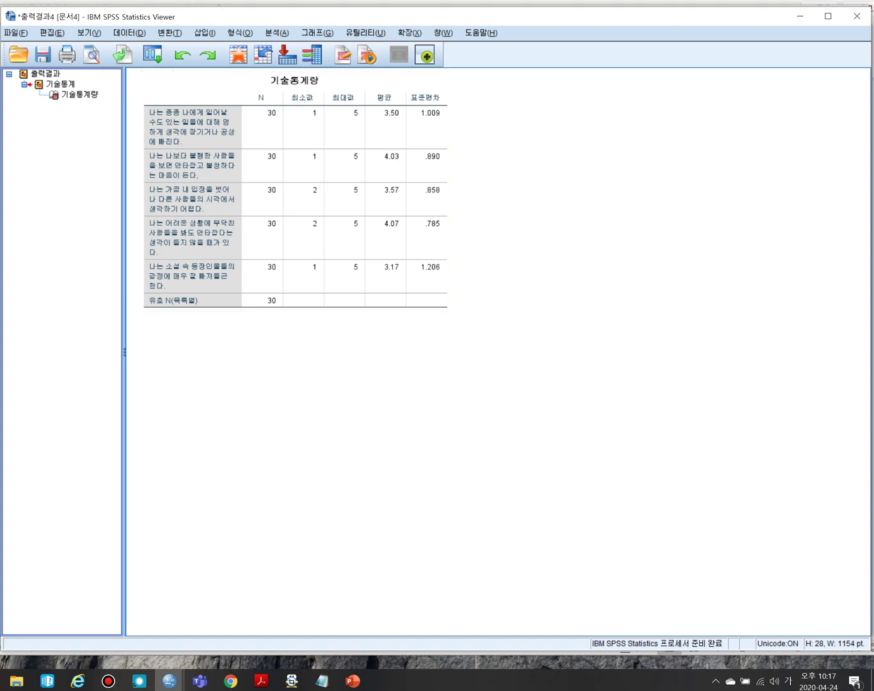
pyautogui.hotkey('alt', 'f')
pyautogui.press('Down')
pyautogui.press('Down')
pyautogui.press('Down')
pyautogui.press('Down')
pyautogui.press('Down')
pyautogui.press('Down')
pyautogui.press('Down')
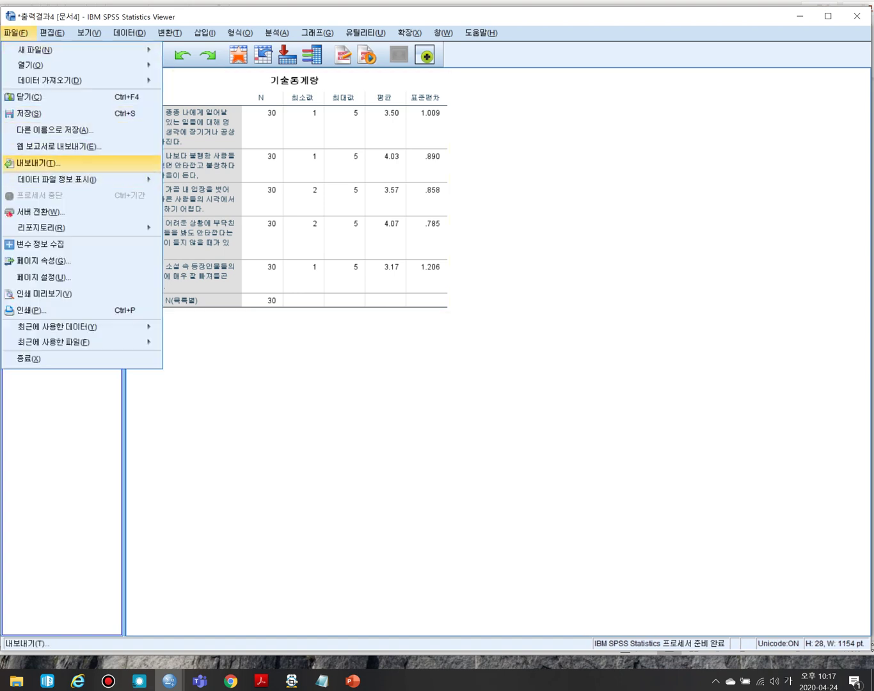
pyautogui.press('Return')
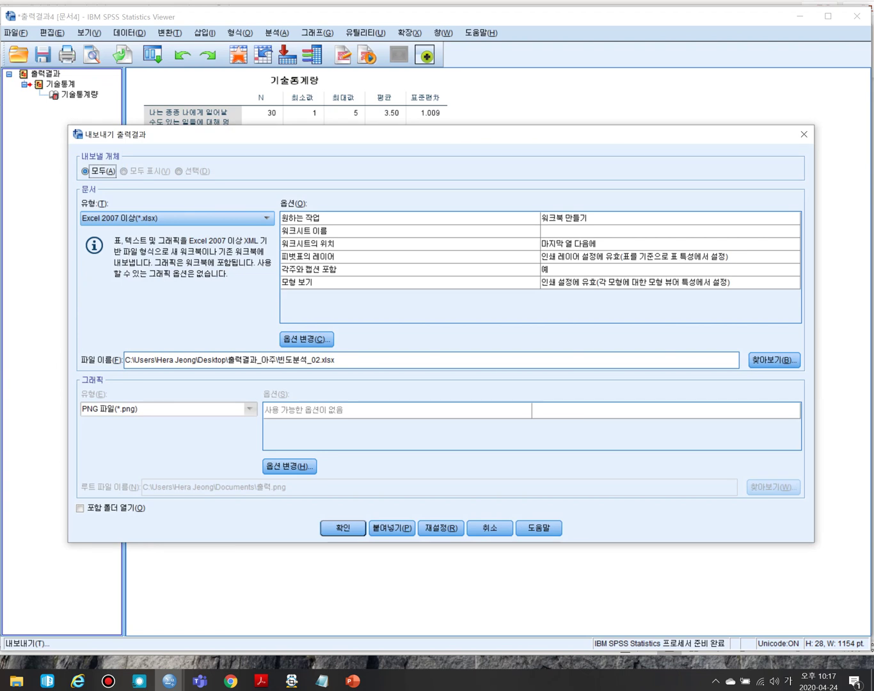
# Name the Excel export file 기술통계_01.xlsx in the existing 출력결과_아주 folder and export the output
pyautogui.moveTo(125, 360); pyautogui.dragTo(308, 360)
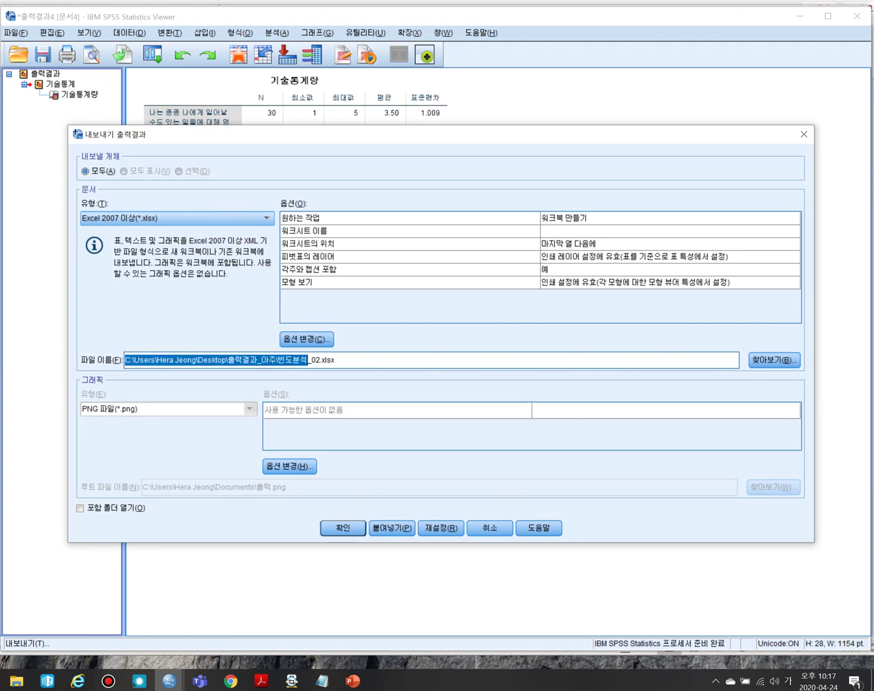
pyautogui.press('Right')
pyautogui.hotkey('shift', 'Left')
pyautogui.hotkey('shift', 'Left')
pyautogui.hotkey('shift', 'Left')
pyautogui.hotkey('shift', 'Left')
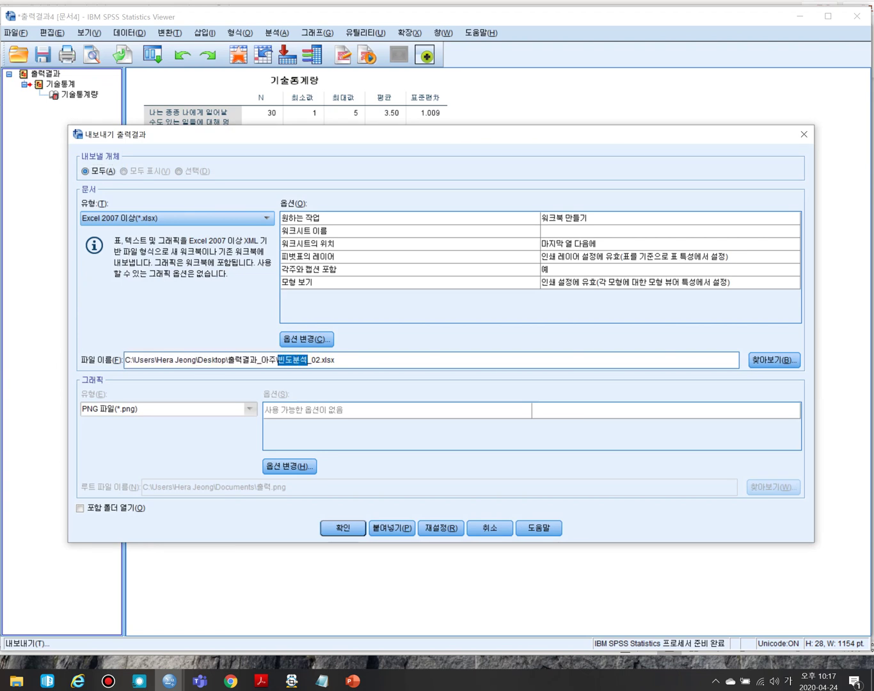
pyautogui.write('기술통계')
pyautogui.press('Right')
pyautogui.press('Right')
pyautogui.press('Right')
pyautogui.press('BackSpace')
pyautogui.write('1')
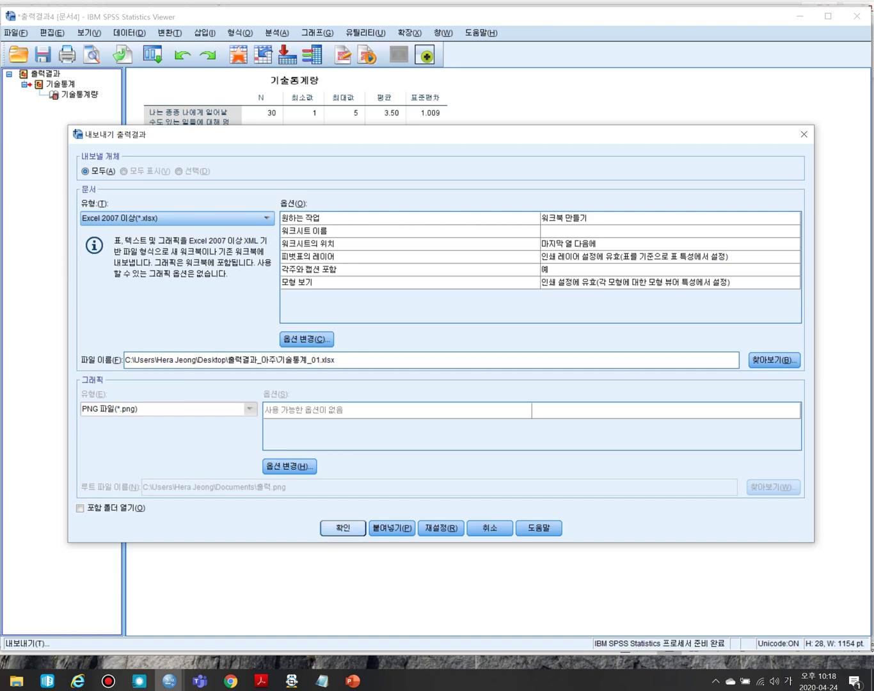
pyautogui.press('Return')
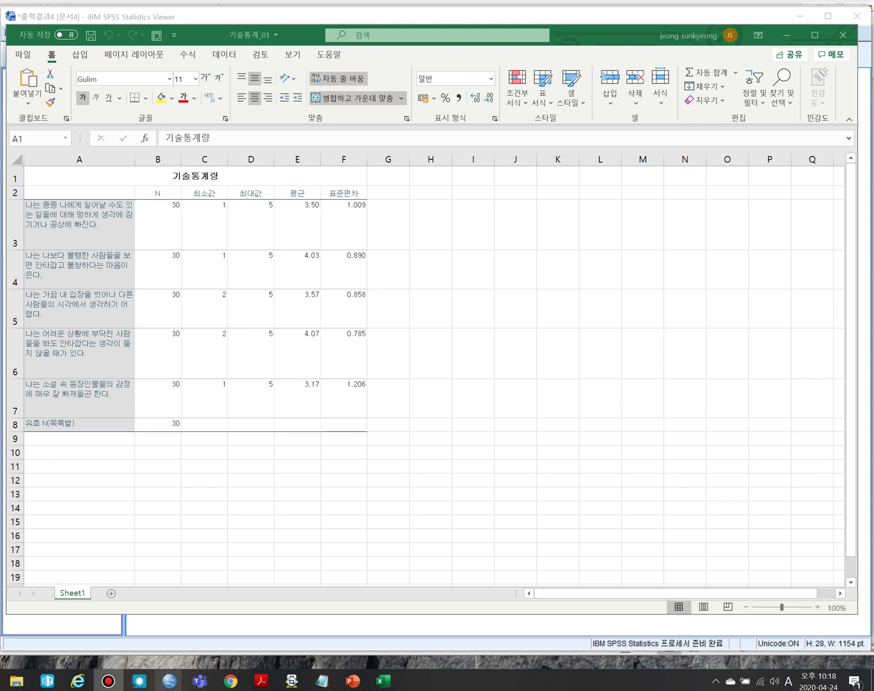
# Check the SPSS output once more, return to the 기술통계_01 workbook in Excel and unmerge all cells on the sheet
pyautogui.moveTo(169, 680)
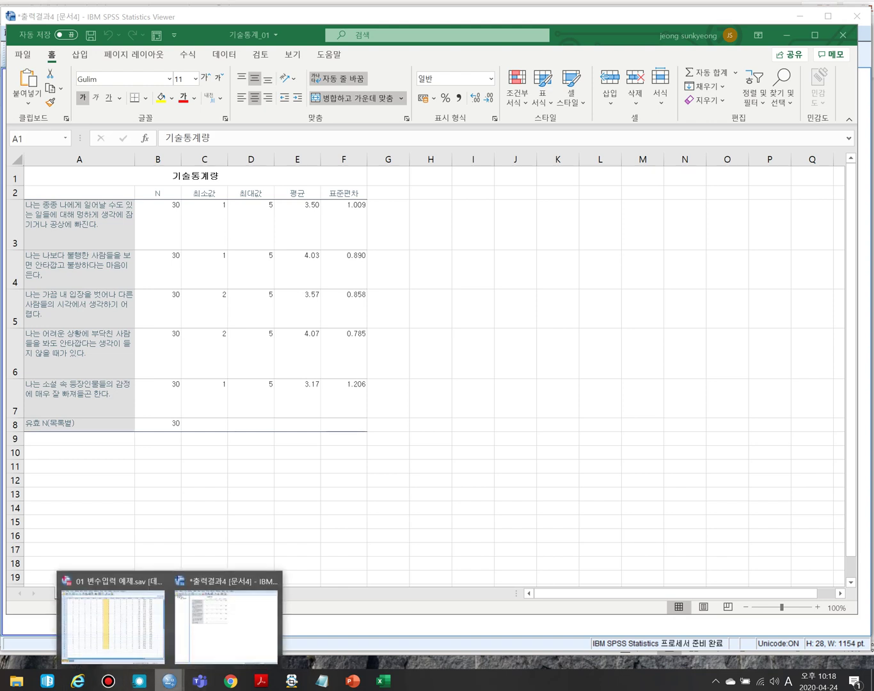
pyautogui.click(228, 621)
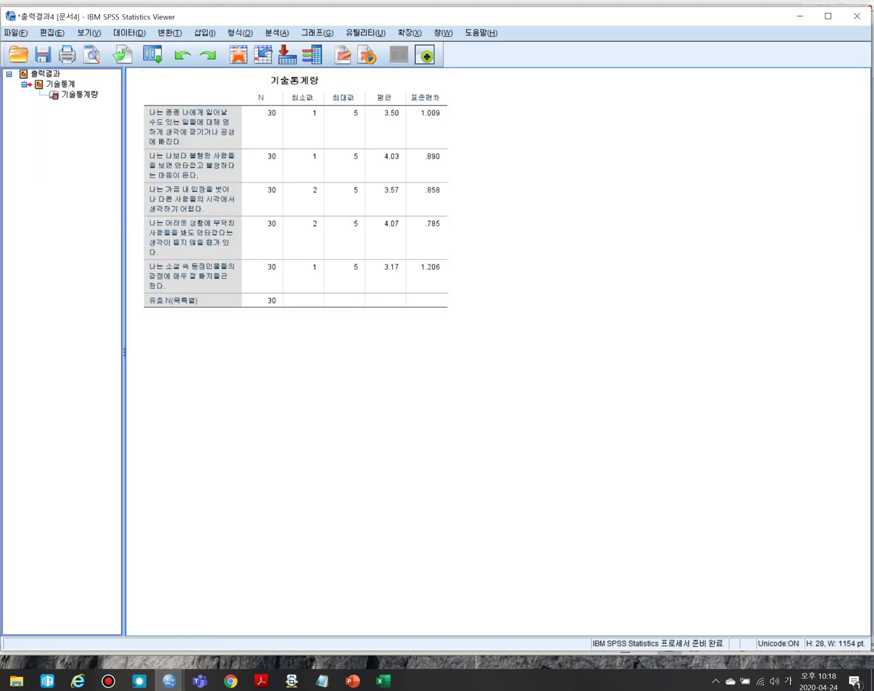
pyautogui.hotkey('alt', 'Tab')
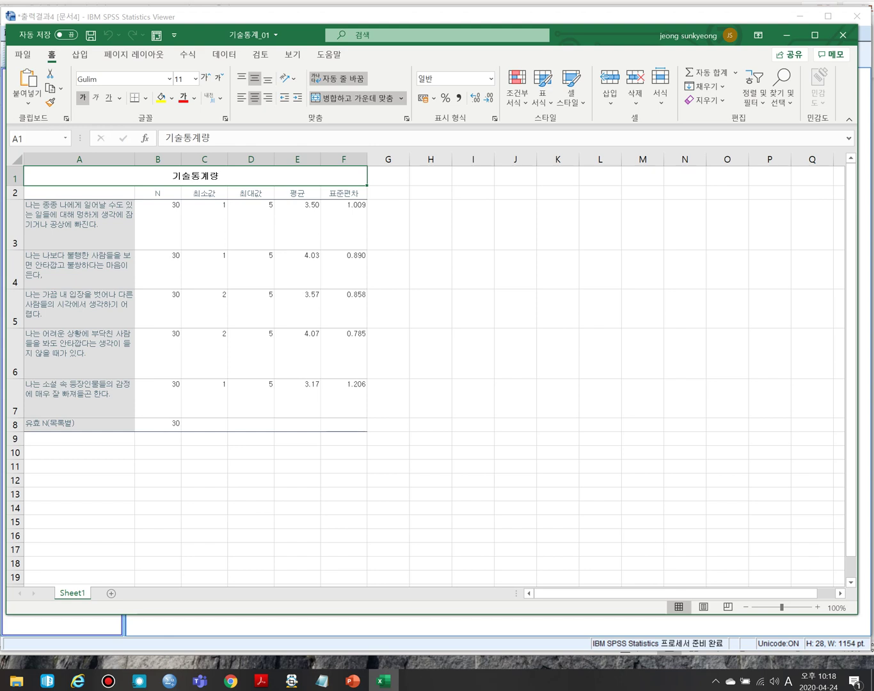
pyautogui.hotkey('ctrl', 'a')
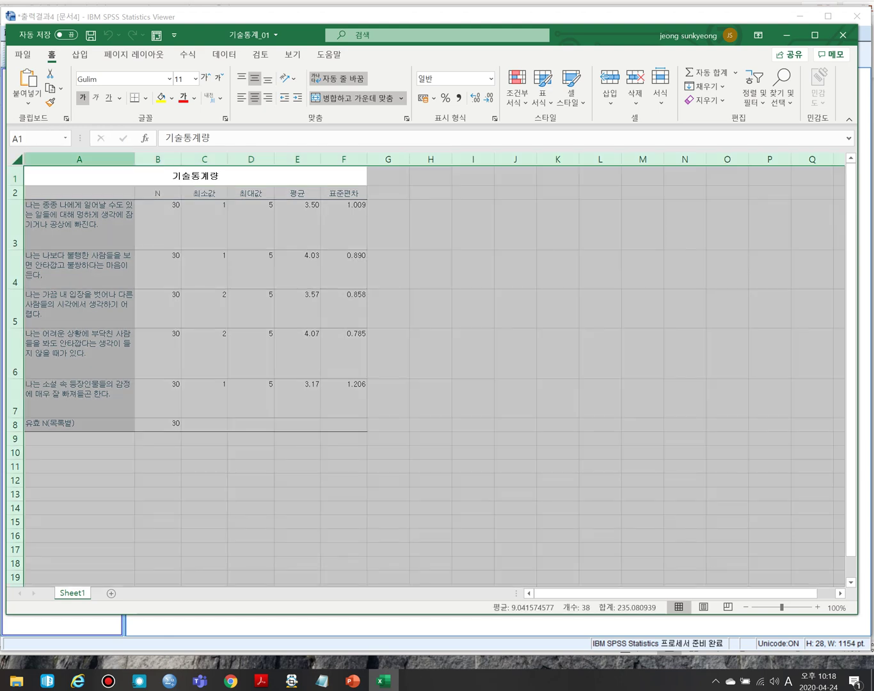
pyautogui.hotkey('alt', 'h')
pyautogui.press('m')
pyautogui.press('c')
pyautogui.click(515, 270)
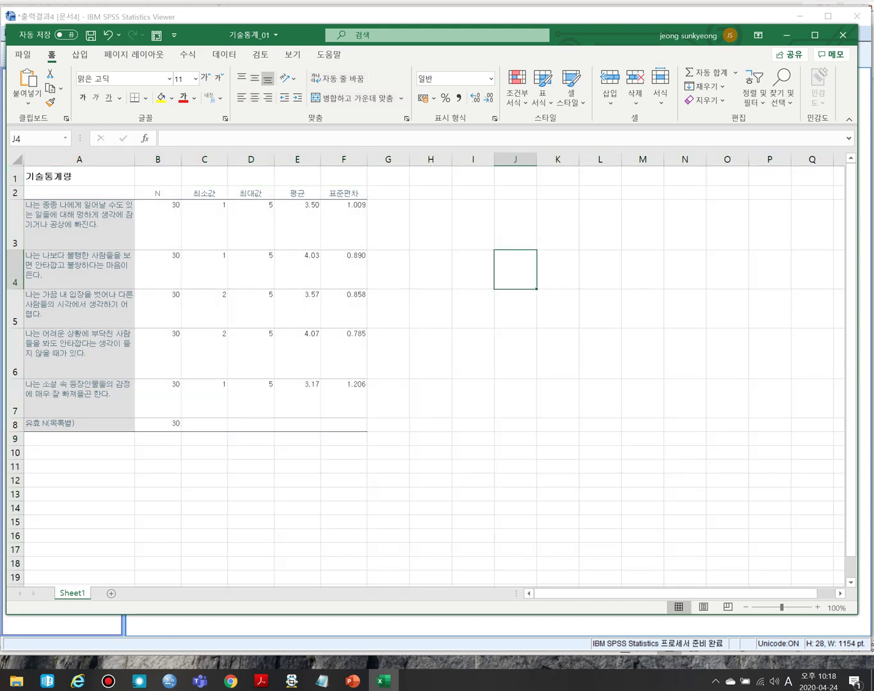
# Delete the 최소값 and 최대값 columns and the 기술통계량 title row from the exported table
pyautogui.moveTo(204, 159); pyautogui.dragTo(263, 158)
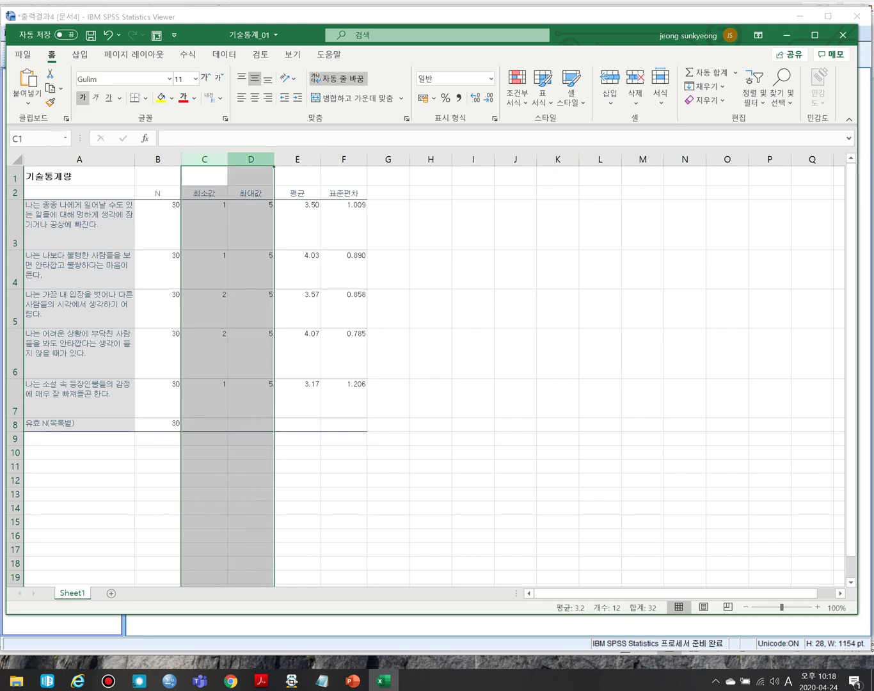
pyautogui.rightClick(250, 158)
pyautogui.click(274, 279)
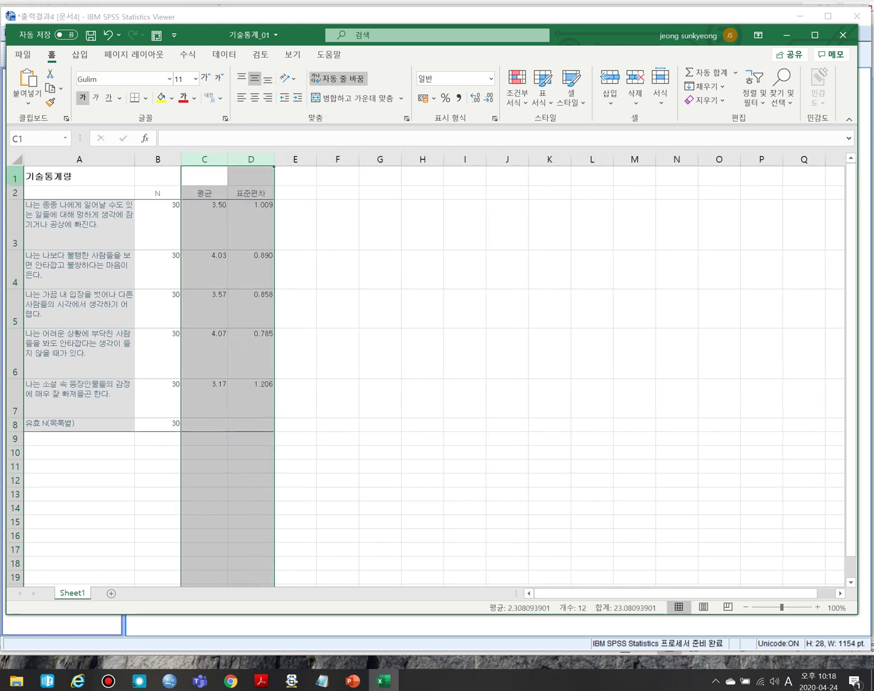
pyautogui.rightClick(15, 177)
pyautogui.click(51, 297)
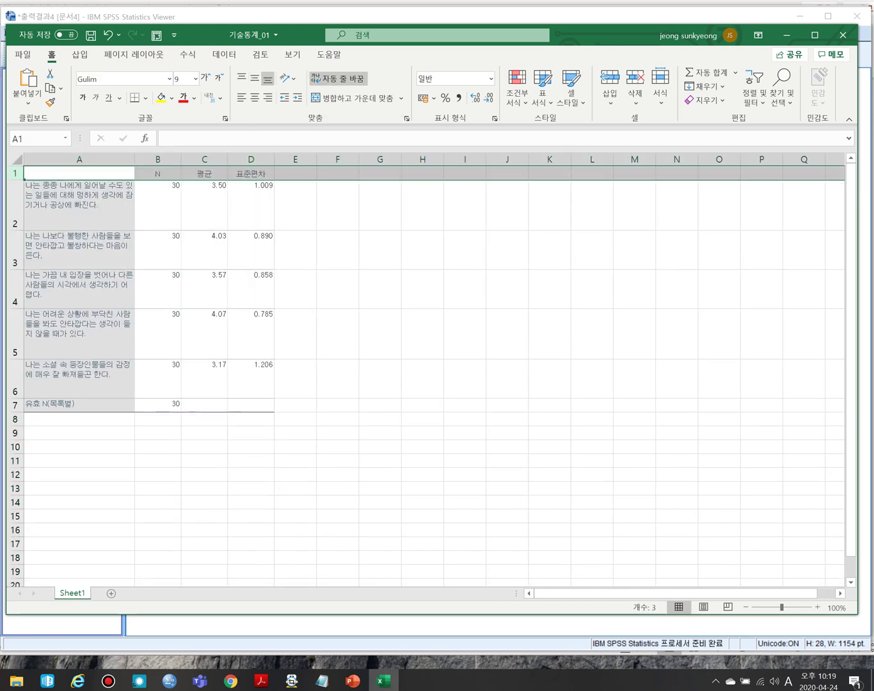
# Widen column A to fit the item texts and auto-fit the heights of rows 2 to 6
pyautogui.moveTo(135, 158); pyautogui.dragTo(262, 158)
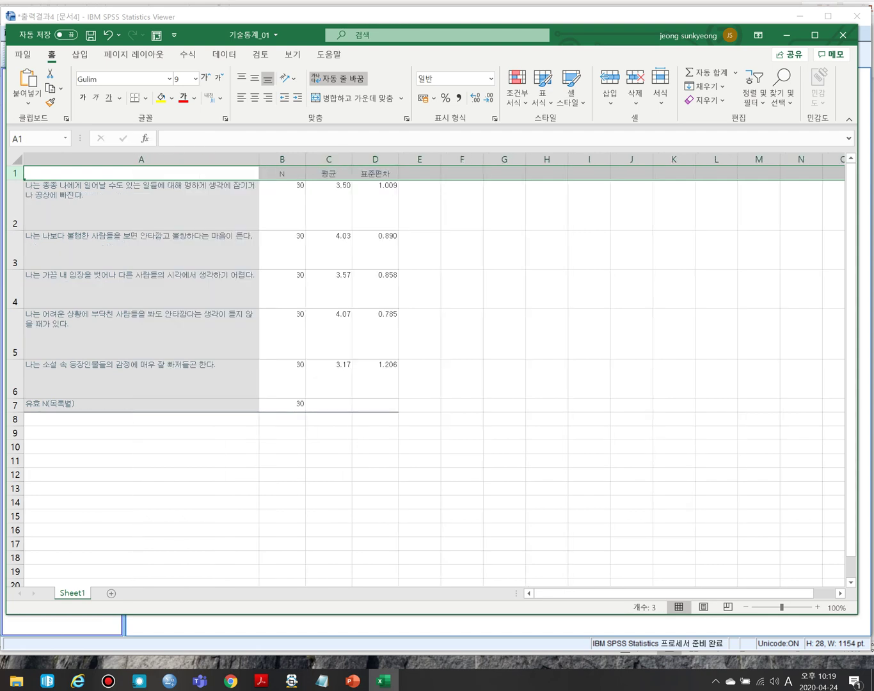
pyautogui.moveTo(16, 205); pyautogui.dragTo(15, 384)
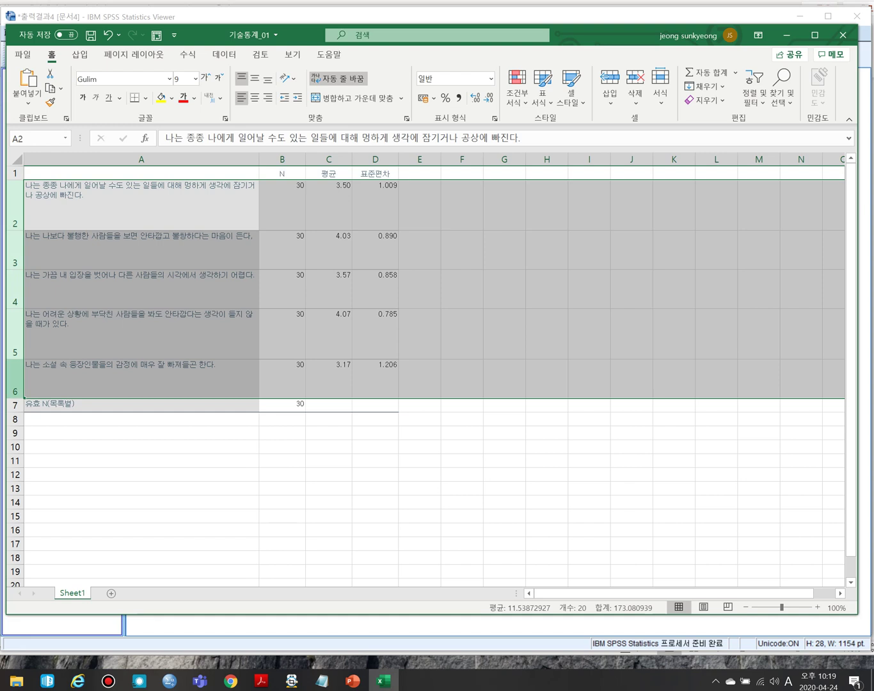
pyautogui.doubleClick(14, 399)
pyautogui.click(374, 323)
# Replace the 유효 N(목록별) label in cell A7 with 전체 and centre it horizontally
pyautogui.click(141, 267)
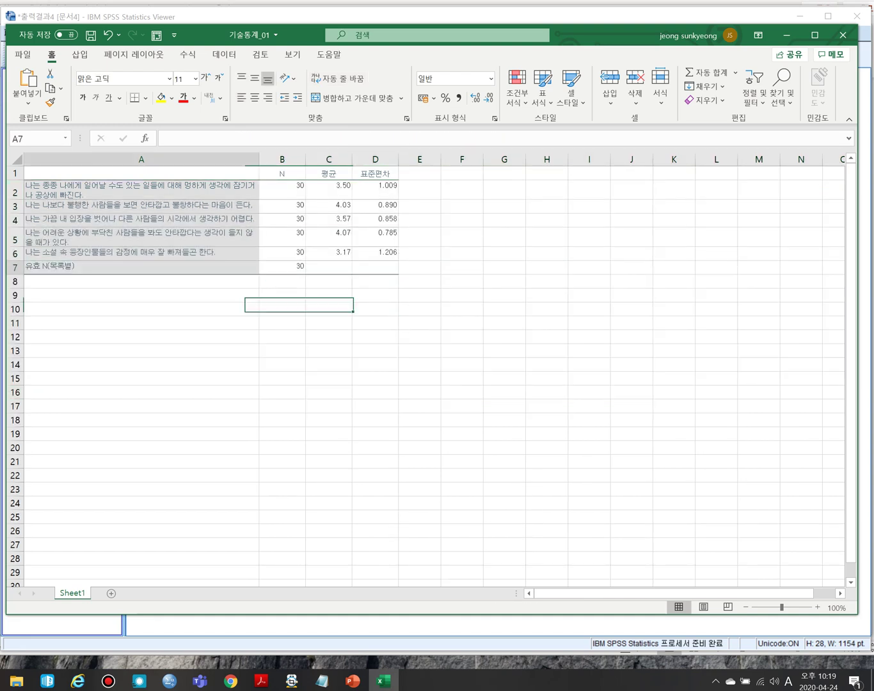
pyautogui.doubleClick(141, 267)
pyautogui.doubleClick(81, 267)
pyautogui.moveTo(82, 267); pyautogui.dragTo(13, 266)
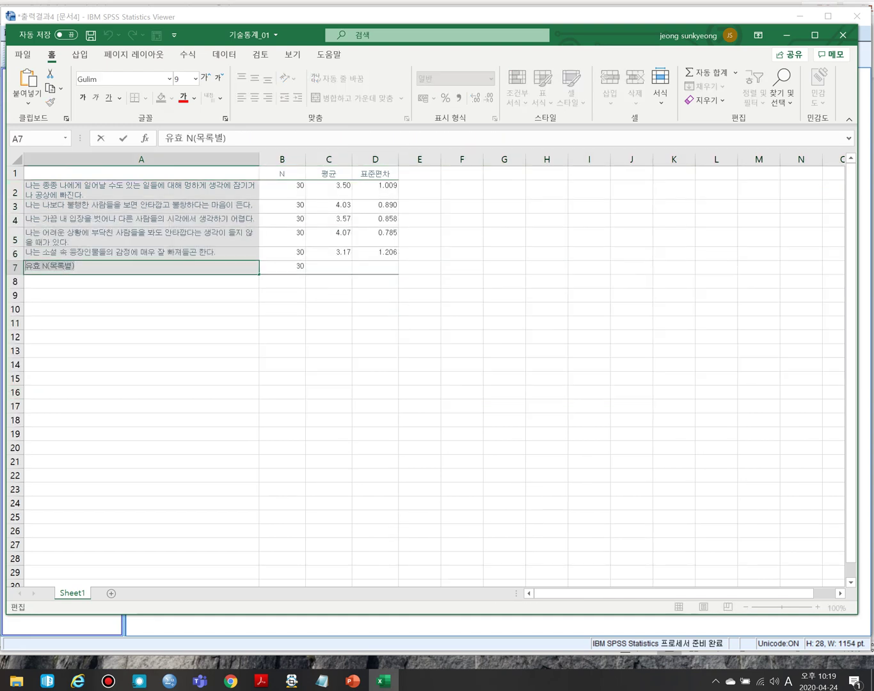
pyautogui.write('WJ')
pyautogui.press('BackSpace')
pyautogui.press('BackSpace')
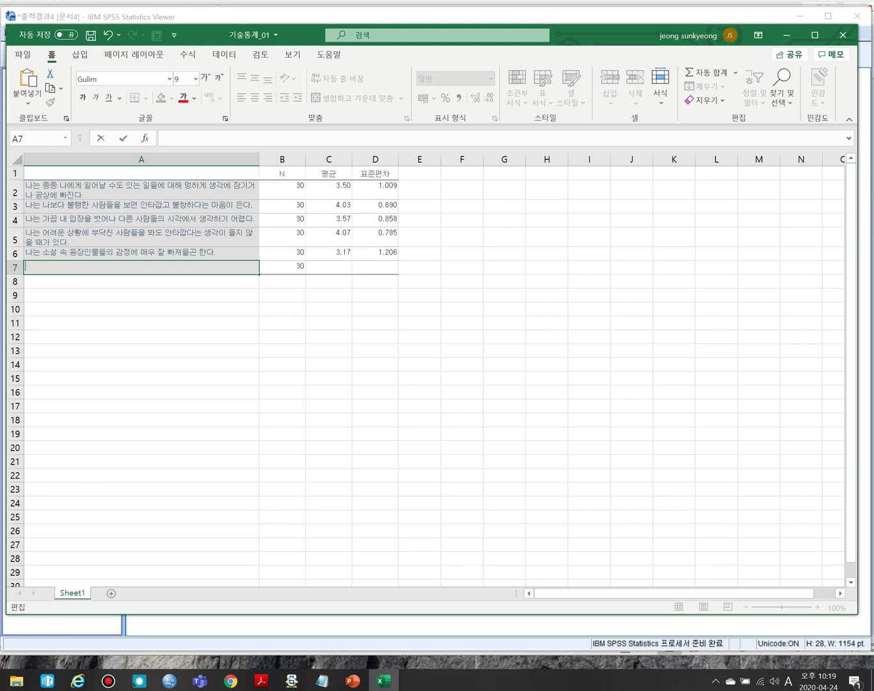
pyautogui.press('Hangul')
pyautogui.write('전체')
pyautogui.click(141, 337)
pyautogui.click(141, 267)
pyautogui.click(255, 97)
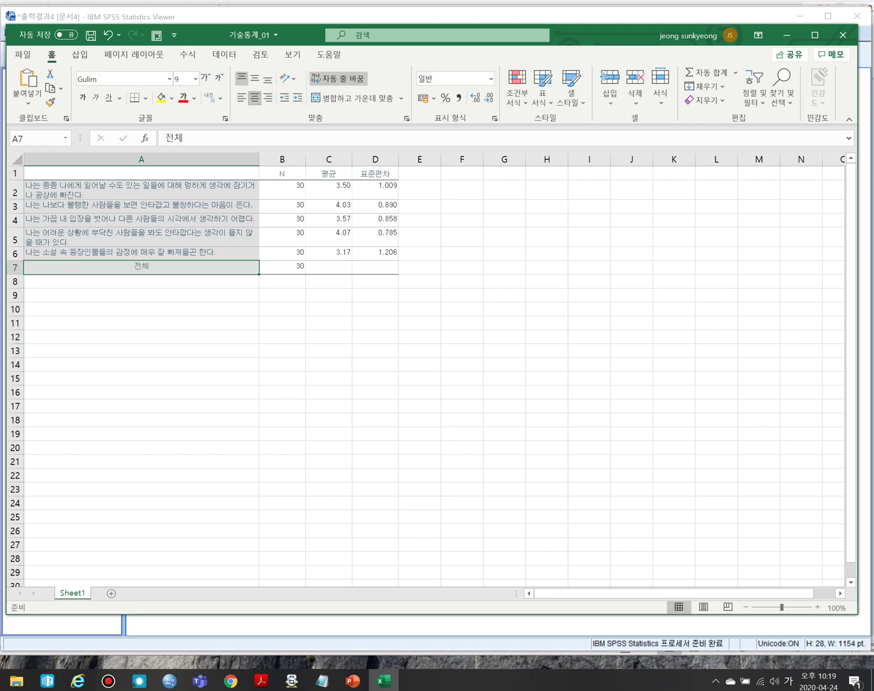
# Examine the N, 평균 and 표준편차 cells of the 전체 row
pyautogui.click(282, 364)
pyautogui.click(282, 267)
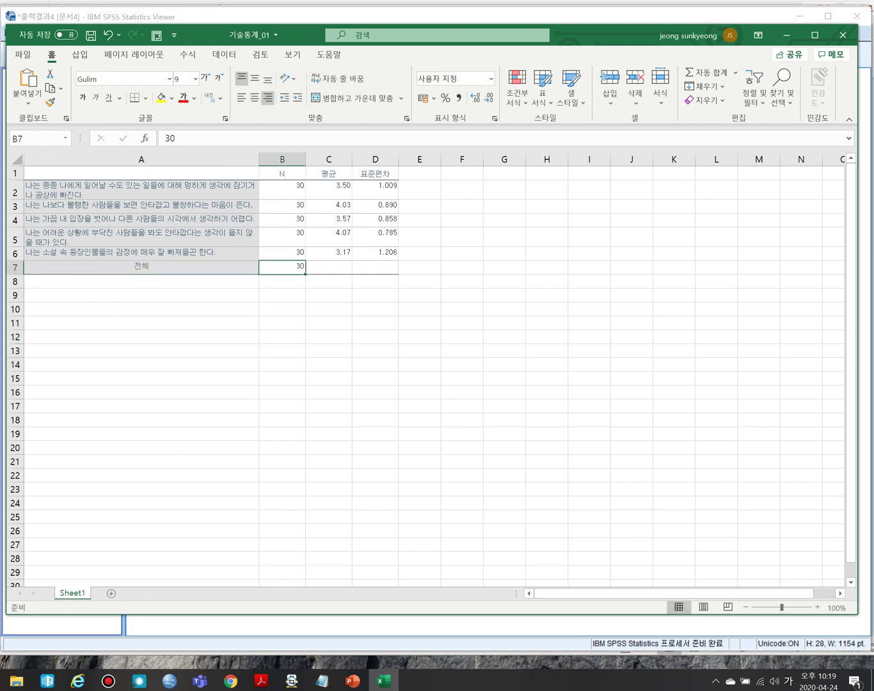
pyautogui.click(329, 268)
pyautogui.click(375, 267)
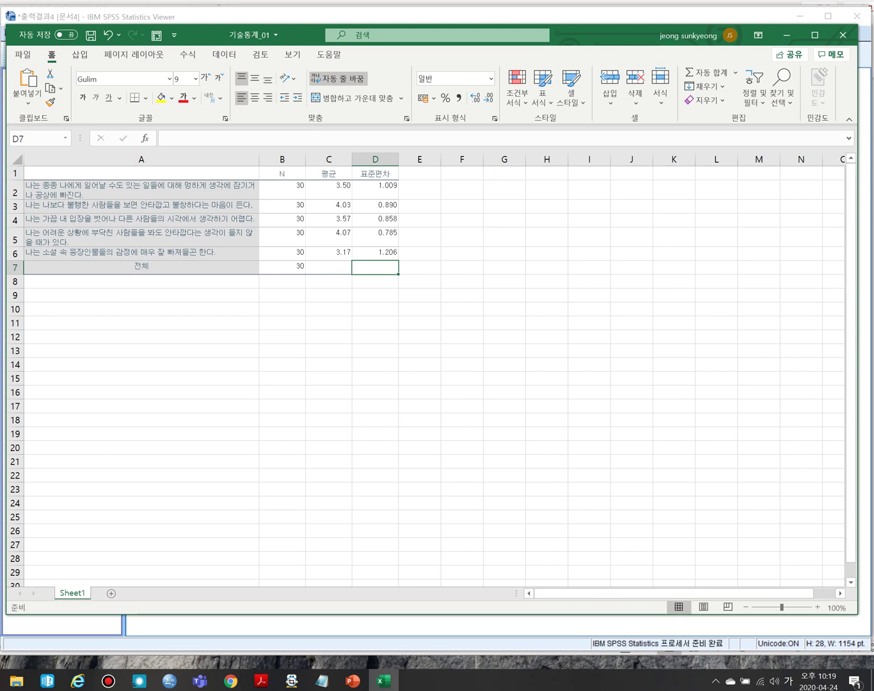
pyautogui.click(329, 267)
pyautogui.click(375, 266)
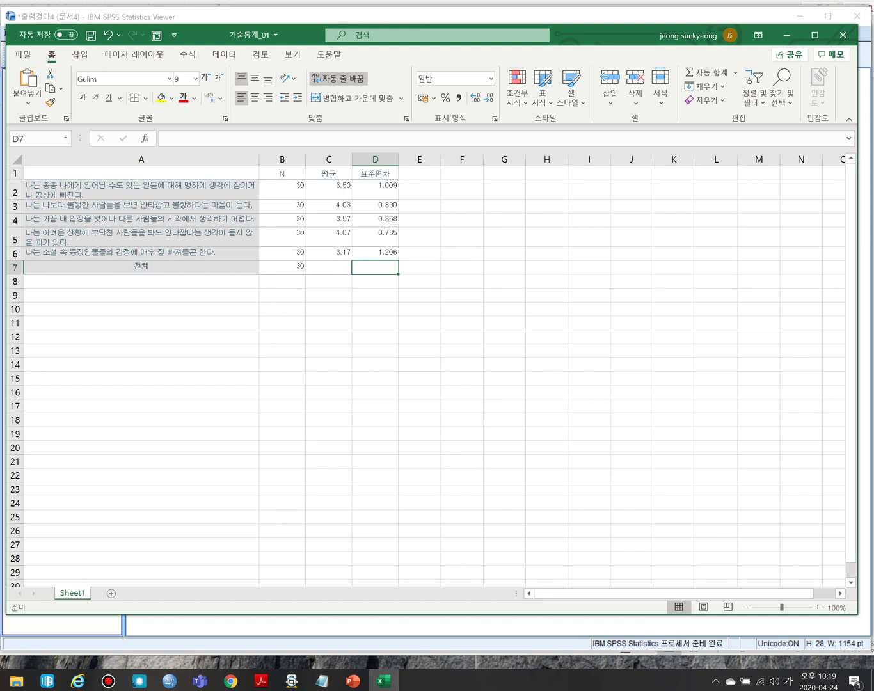
pyautogui.click(329, 251)
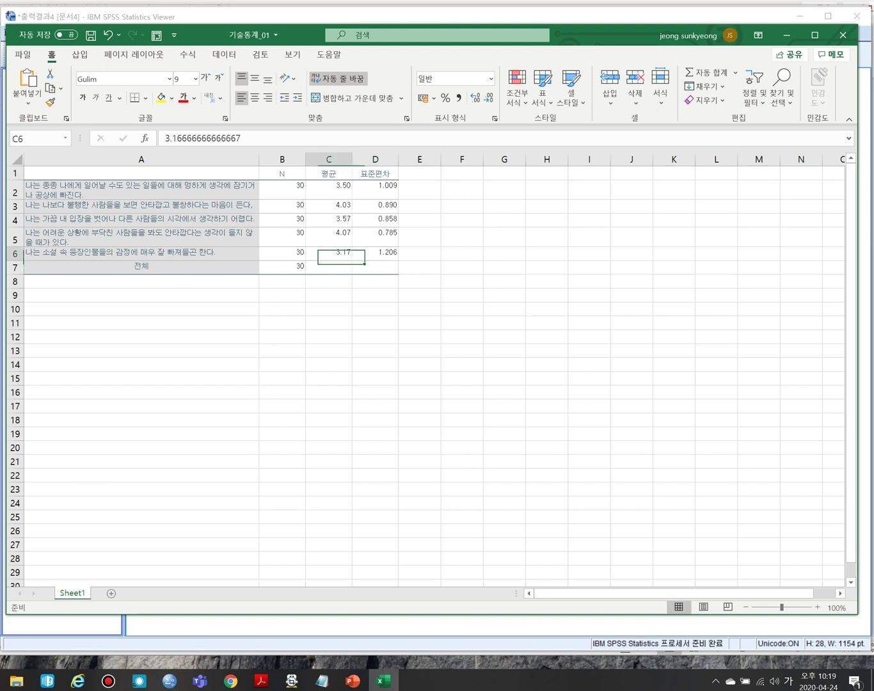
pyautogui.click(462, 364)
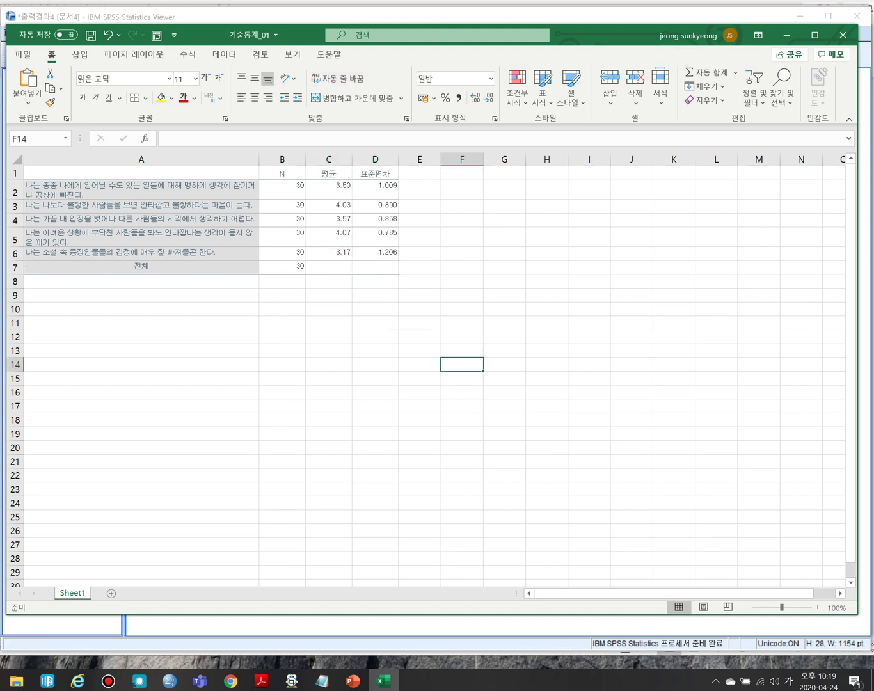
# Review the five items' labels, N, means and standard deviations against the 전체 row's 평균 and 표준편차 cells
pyautogui.click(330, 266)
pyautogui.moveTo(141, 189); pyautogui.dragTo(140, 254)
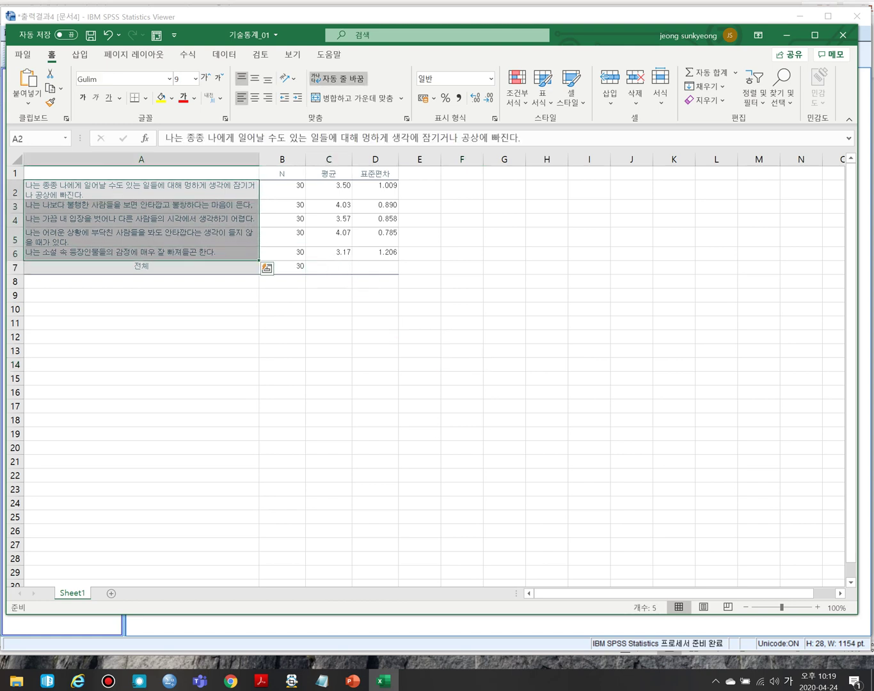
pyautogui.moveTo(141, 188); pyautogui.dragTo(140, 254)
pyautogui.click(141, 267)
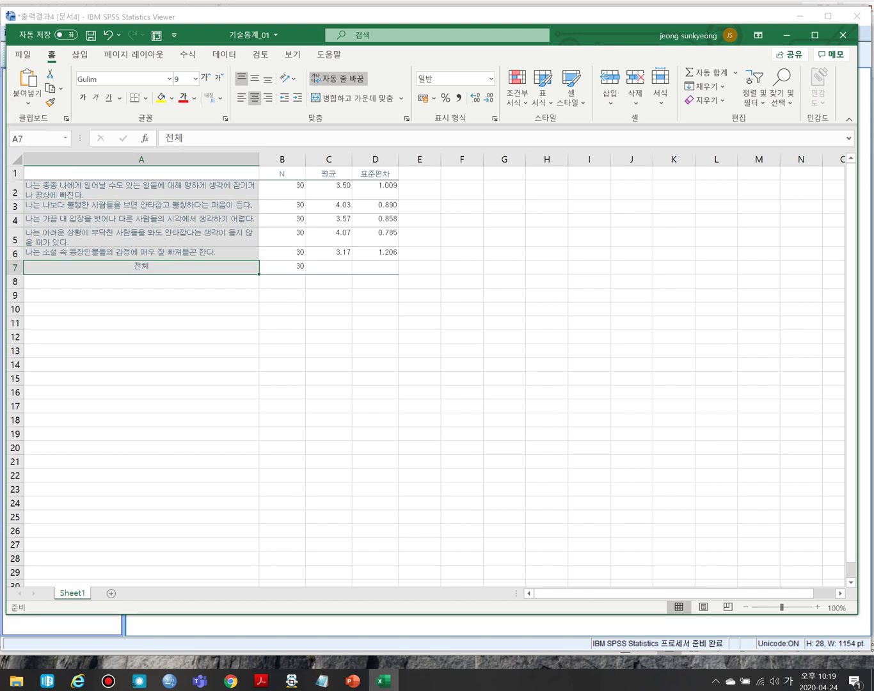
pyautogui.press('Right')
pyautogui.press('Right')
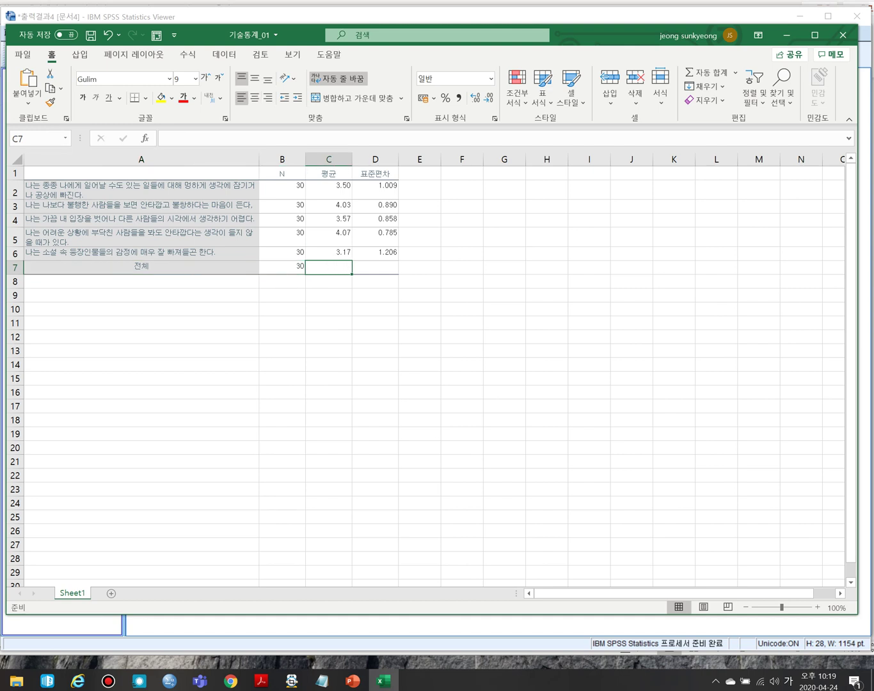
pyautogui.press('Right')
pyautogui.press('Left')
pyautogui.moveTo(328, 185); pyautogui.dragTo(330, 253)
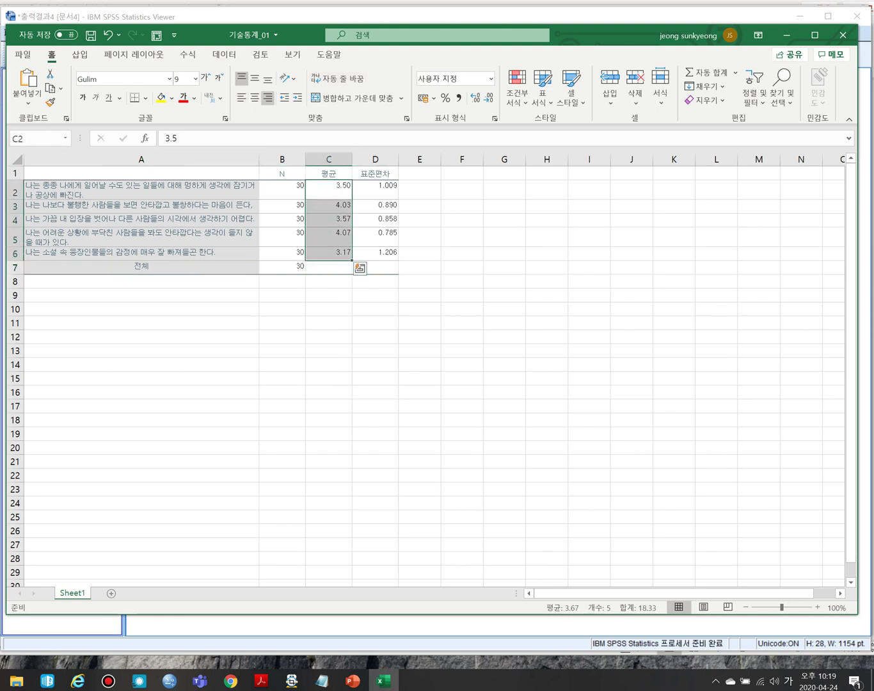
pyautogui.moveTo(374, 187); pyautogui.dragTo(375, 253)
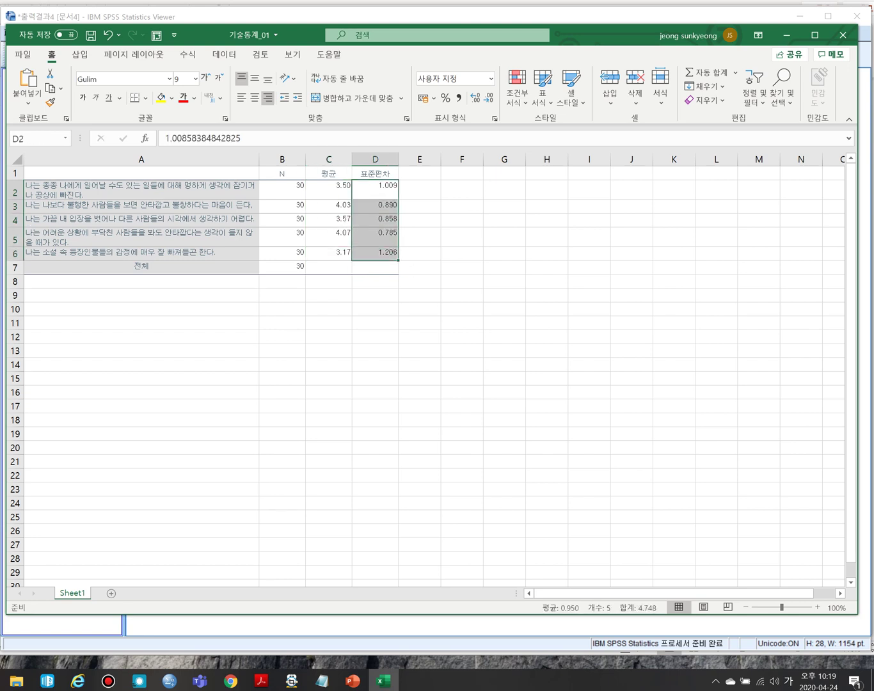
pyautogui.click(329, 267)
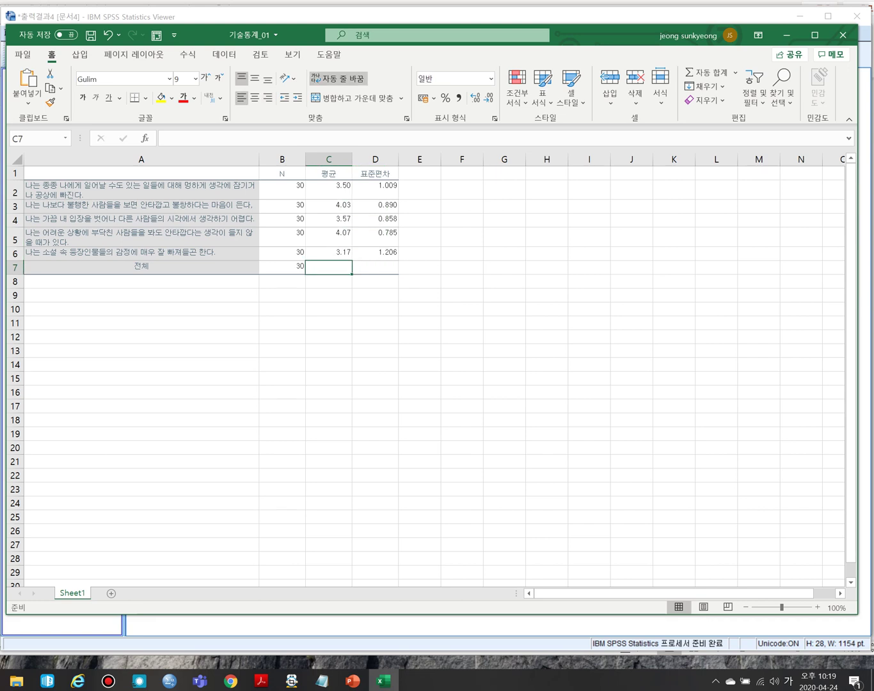
pyautogui.click(375, 267)
pyautogui.moveTo(141, 188); pyautogui.dragTo(141, 251)
pyautogui.moveTo(282, 188); pyautogui.dragTo(282, 252)
pyautogui.click(420, 295)
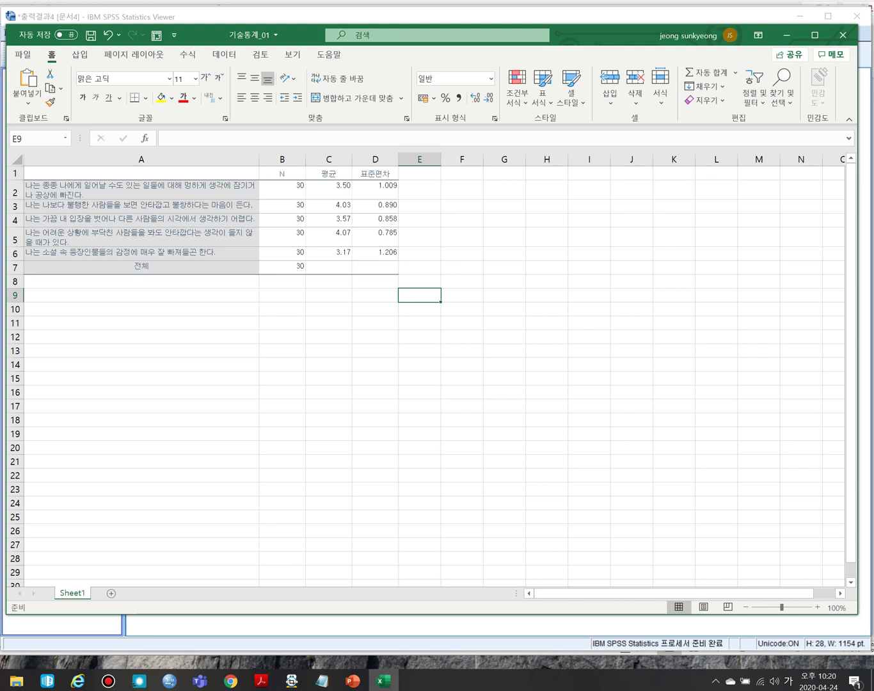
pyautogui.click(141, 267)
pyautogui.click(329, 268)
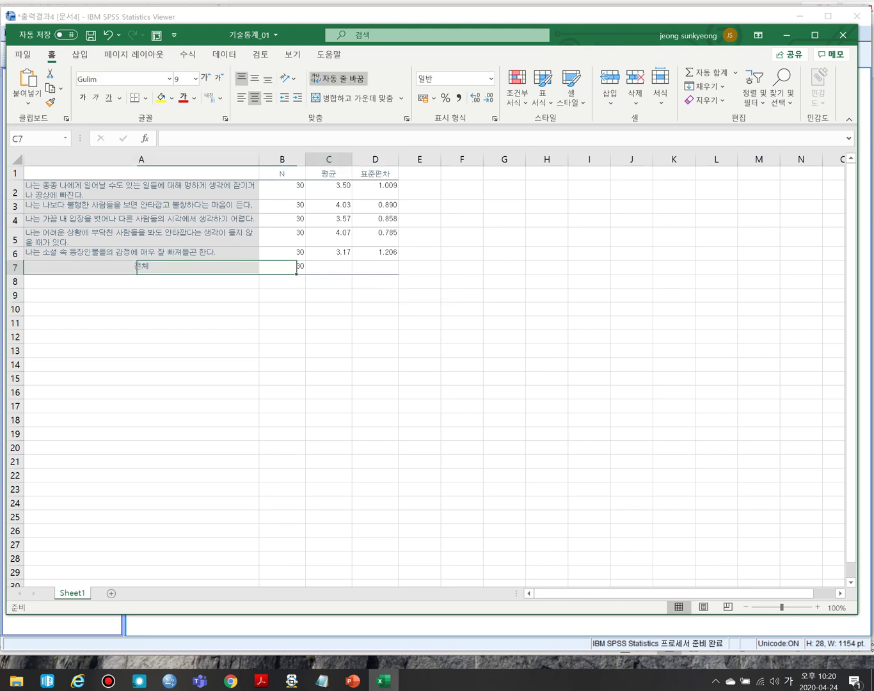
pyautogui.click(375, 268)
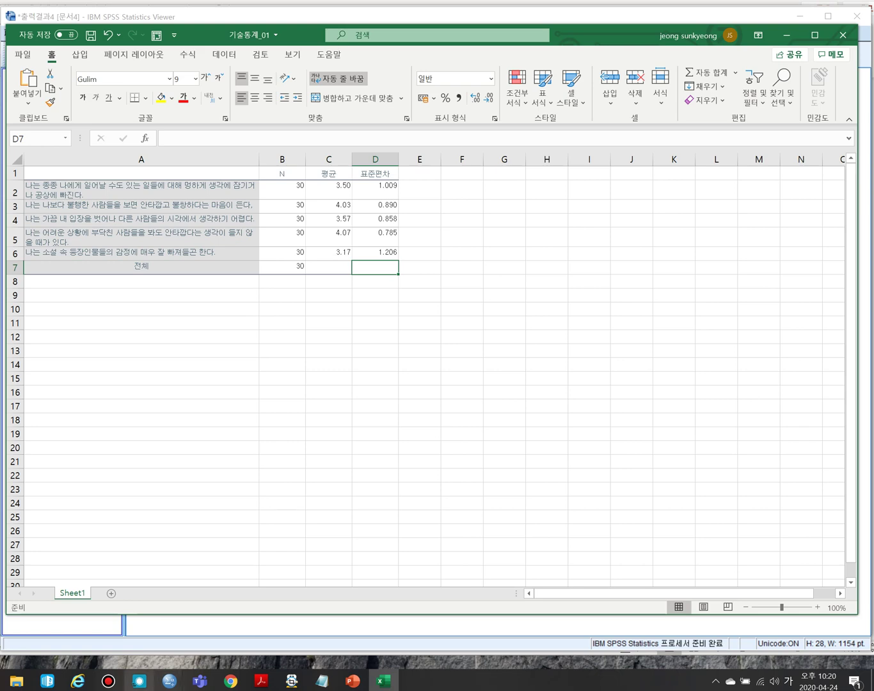
# Switch to the SPSS Data Editor and examine the variable definitions of Q2 (공감적 관심) and items q2_1 to q2_5
pyautogui.moveTo(169, 681)
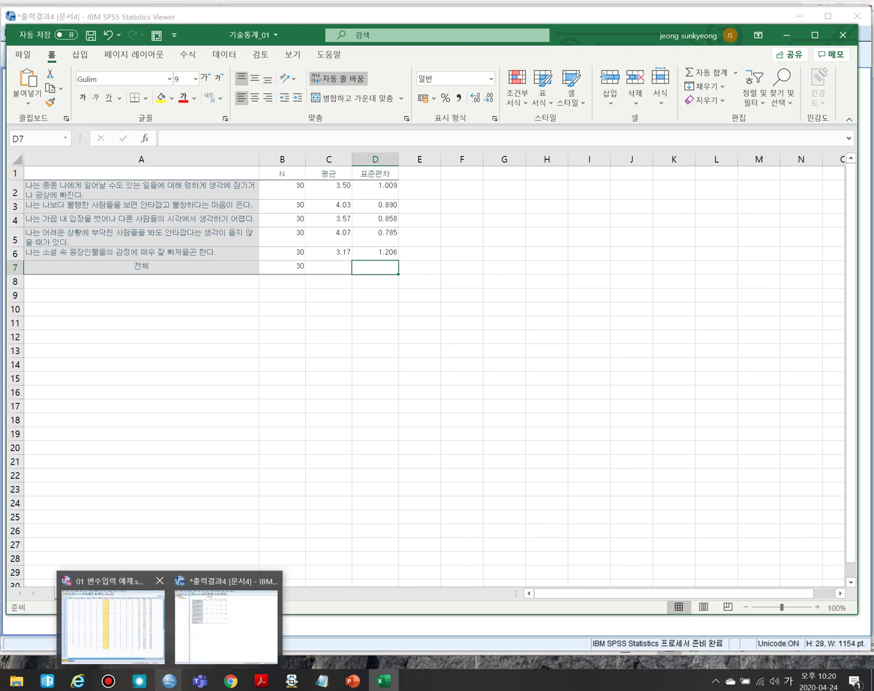
pyautogui.click(113, 624)
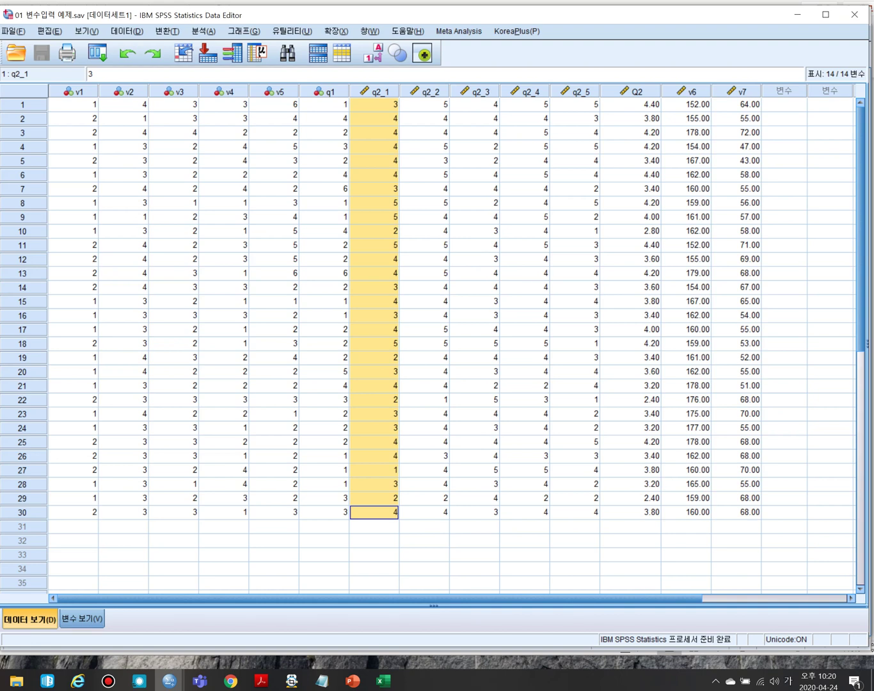
pyautogui.hotkey('ctrl', 't')
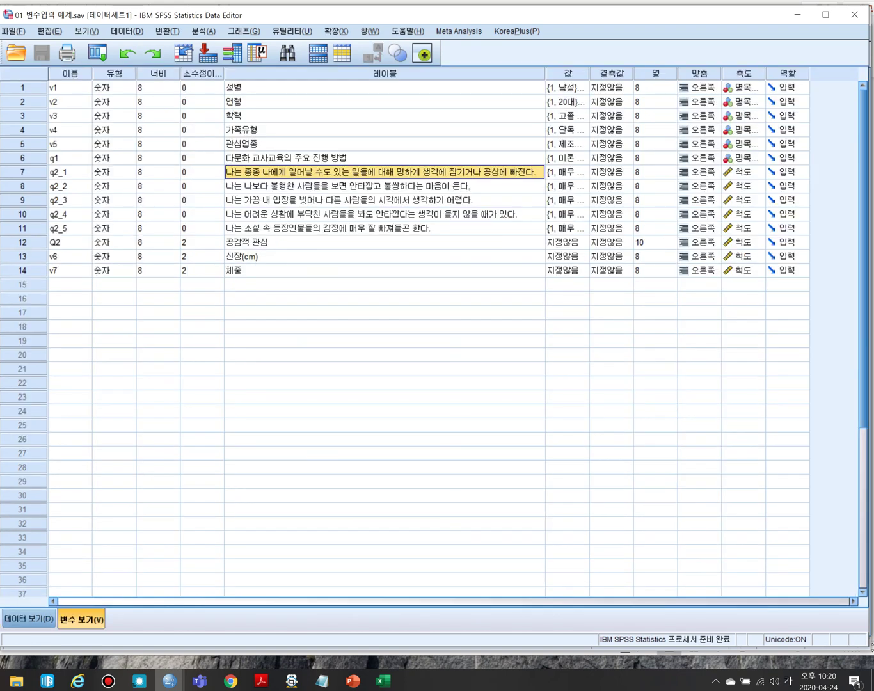
pyautogui.click(23, 241)
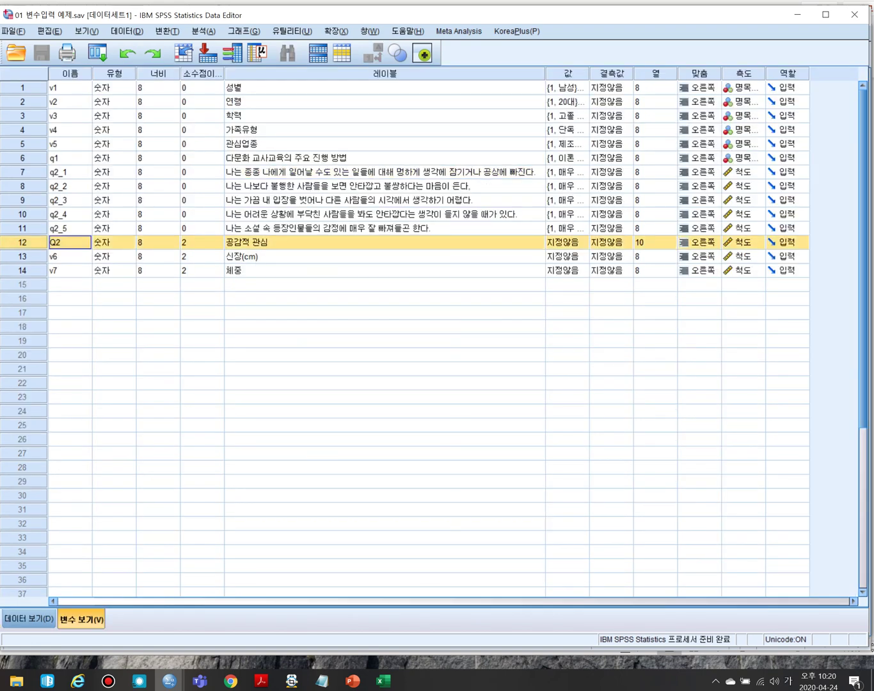
pyautogui.click(70, 243)
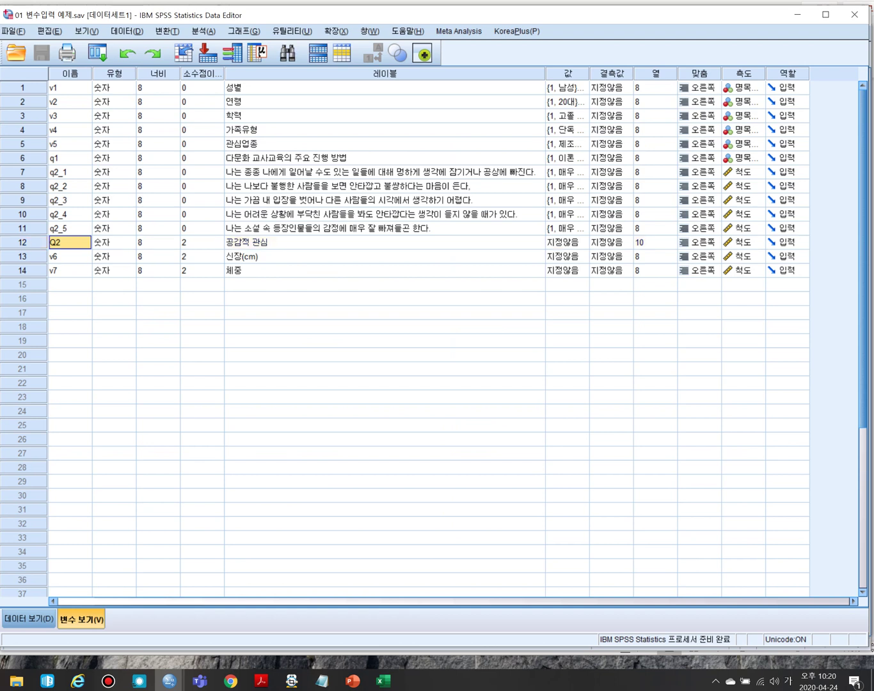
pyautogui.click(383, 242)
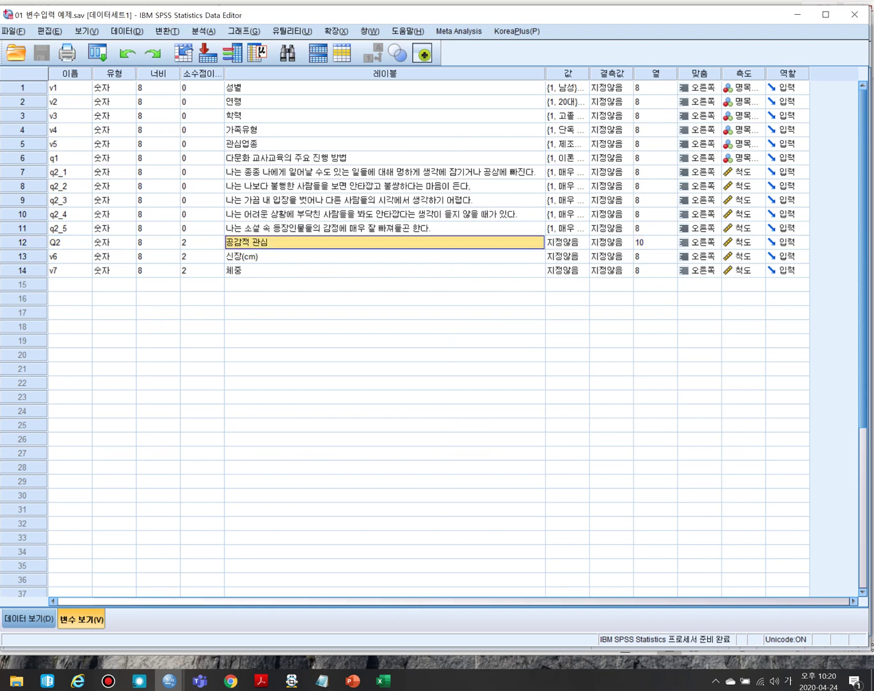
pyautogui.moveTo(384, 172); pyautogui.dragTo(384, 229)
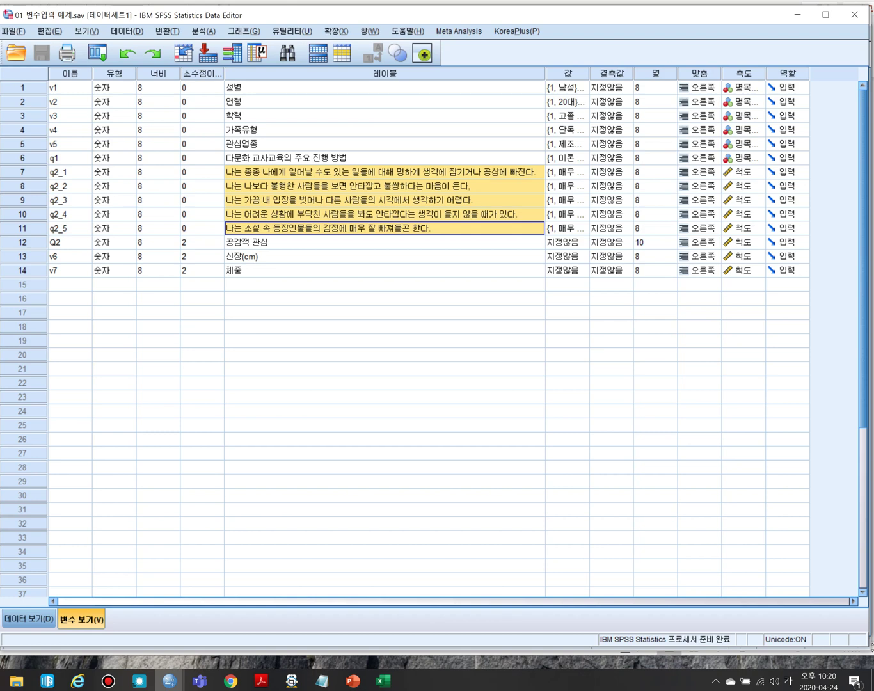
pyautogui.click(384, 243)
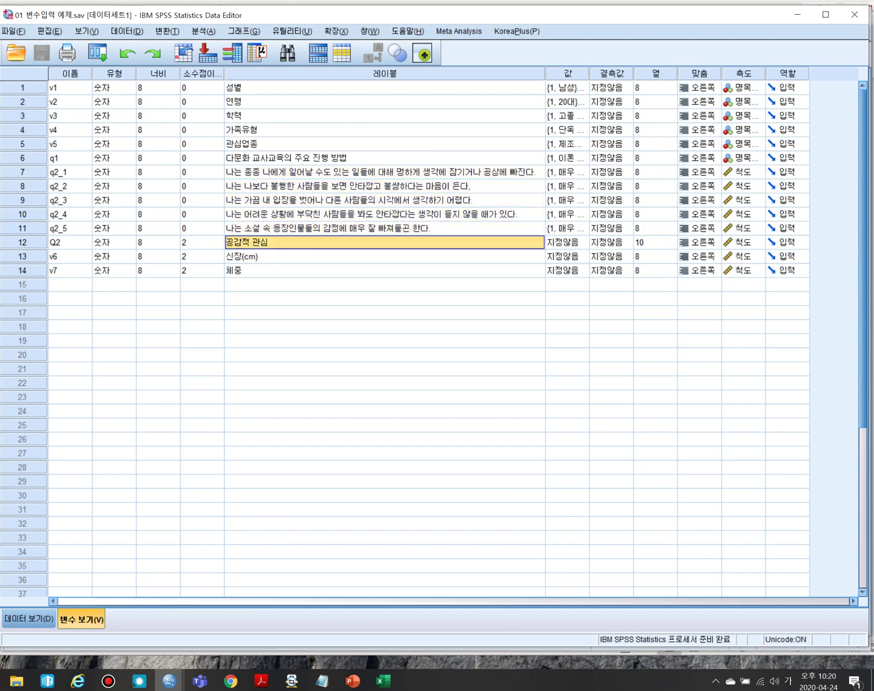
pyautogui.hotkey('ctrl', 't')
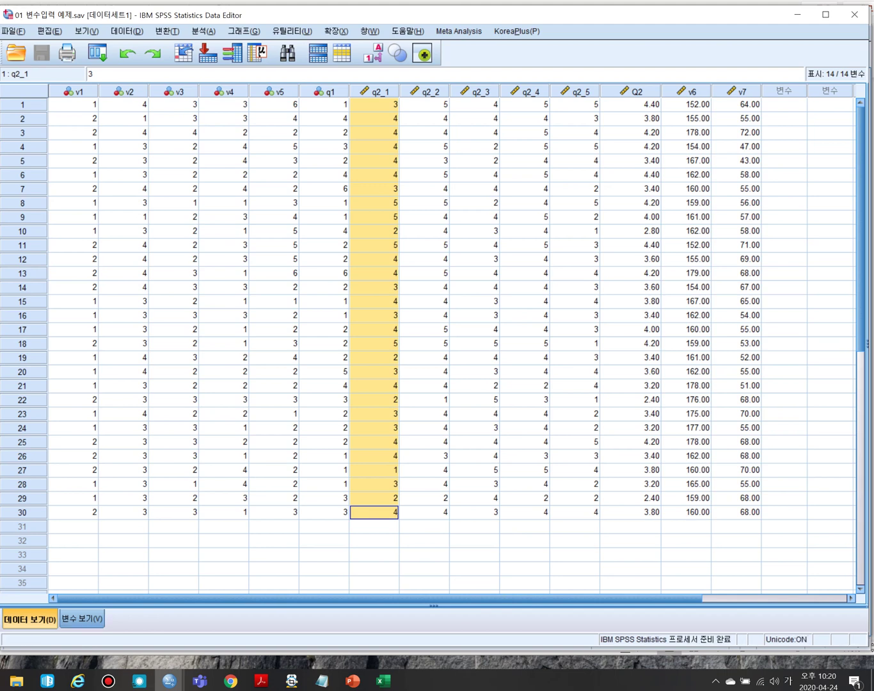
pyautogui.hotkey('ctrl', 't')
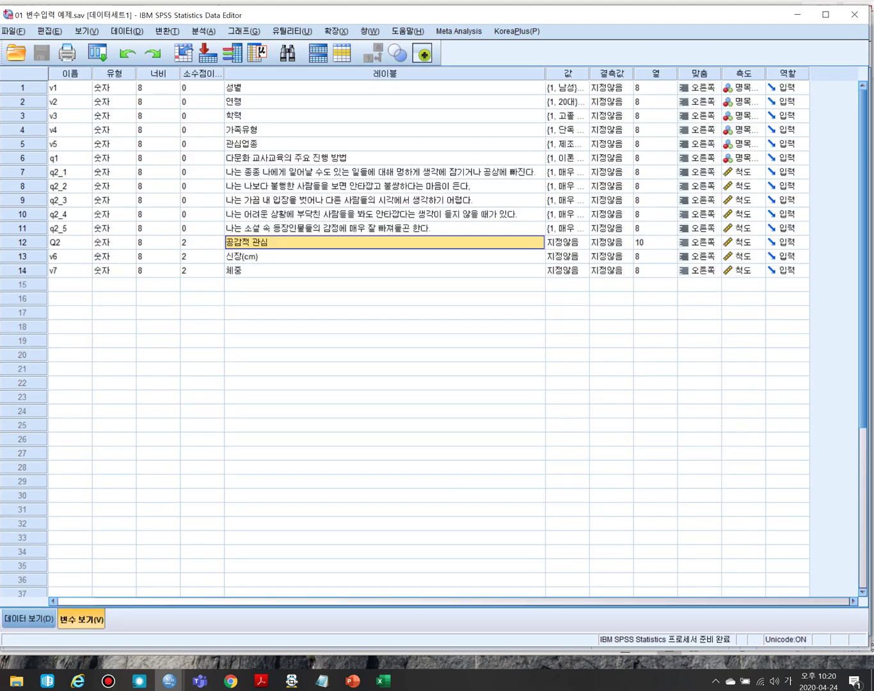
pyautogui.click(384, 284)
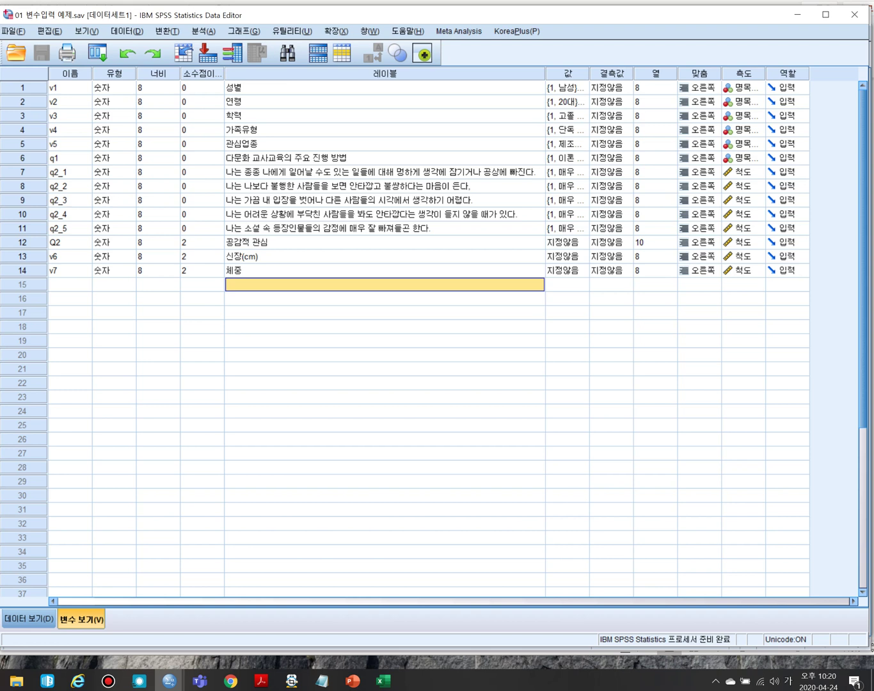
pyautogui.click(384, 242)
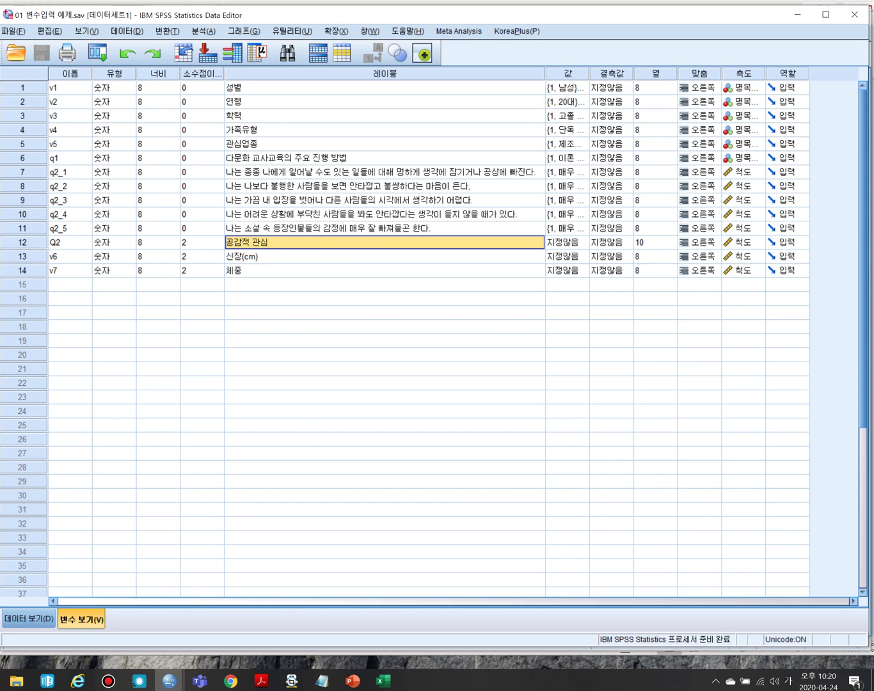
pyautogui.click(23, 241)
pyautogui.click(384, 242)
# Start a variable computation with Q2 as the target variable, and widen the dialog
pyautogui.hotkey('alt', 't')
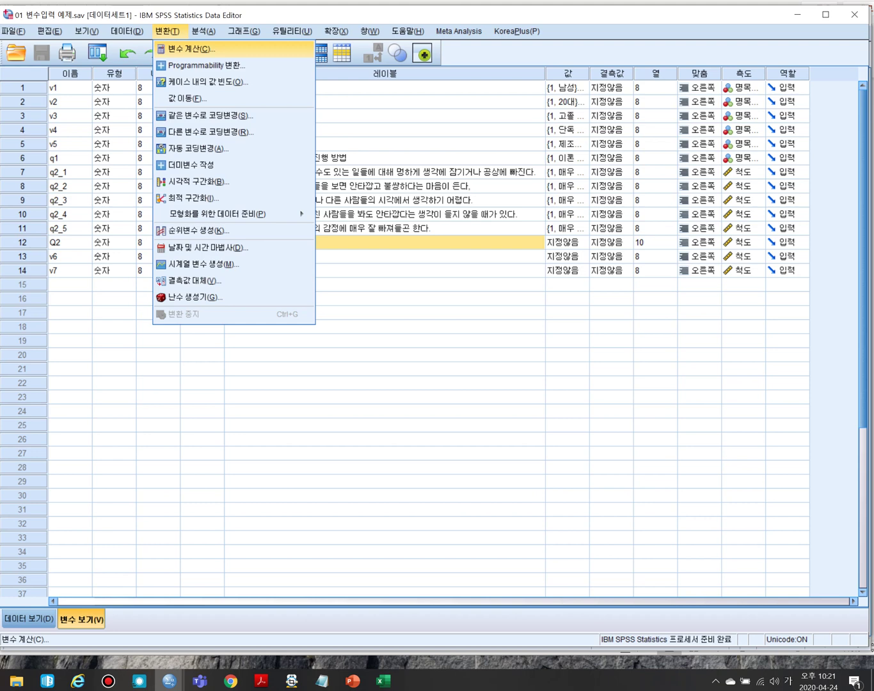
pyautogui.press('Return')
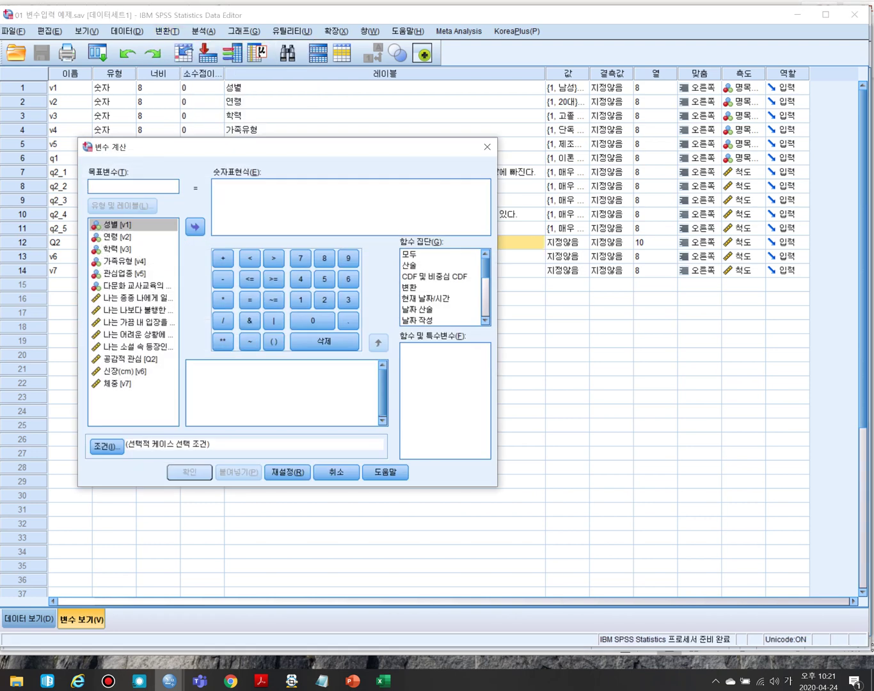
pyautogui.write('ㅂ2')
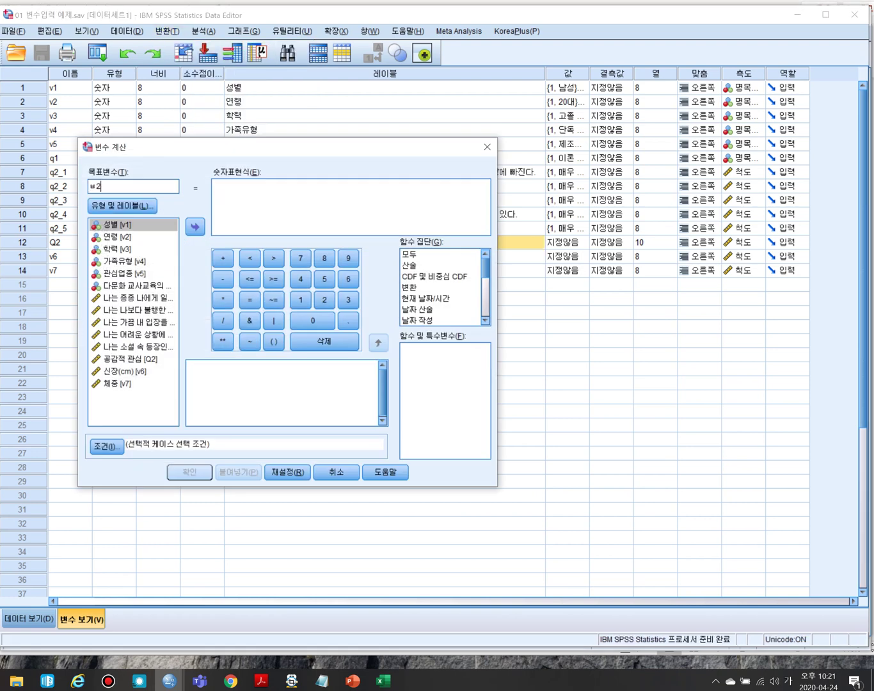
pyautogui.press('BackSpace')
pyautogui.press('BackSpace')
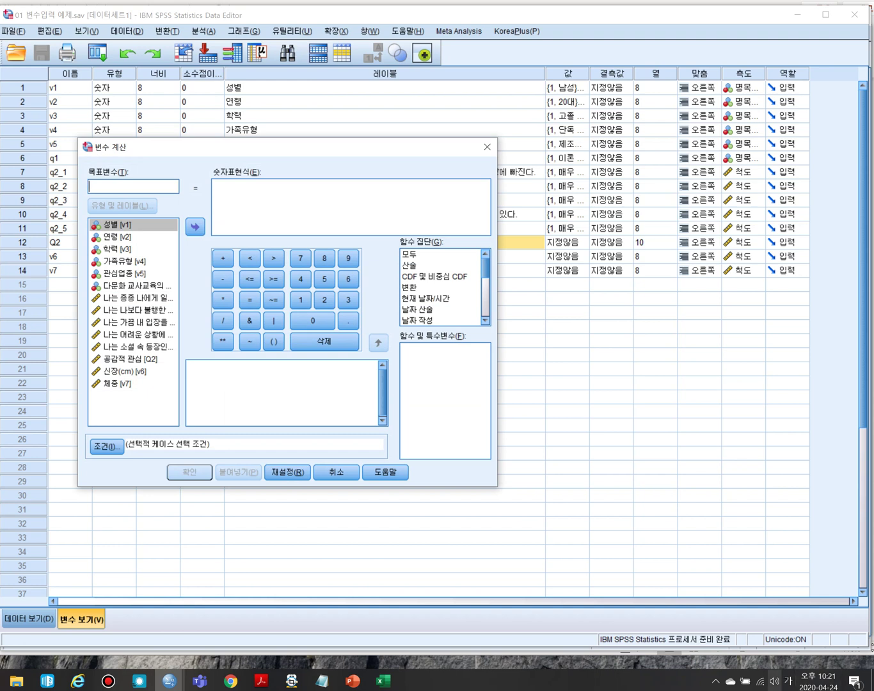
pyautogui.press('Hangul')
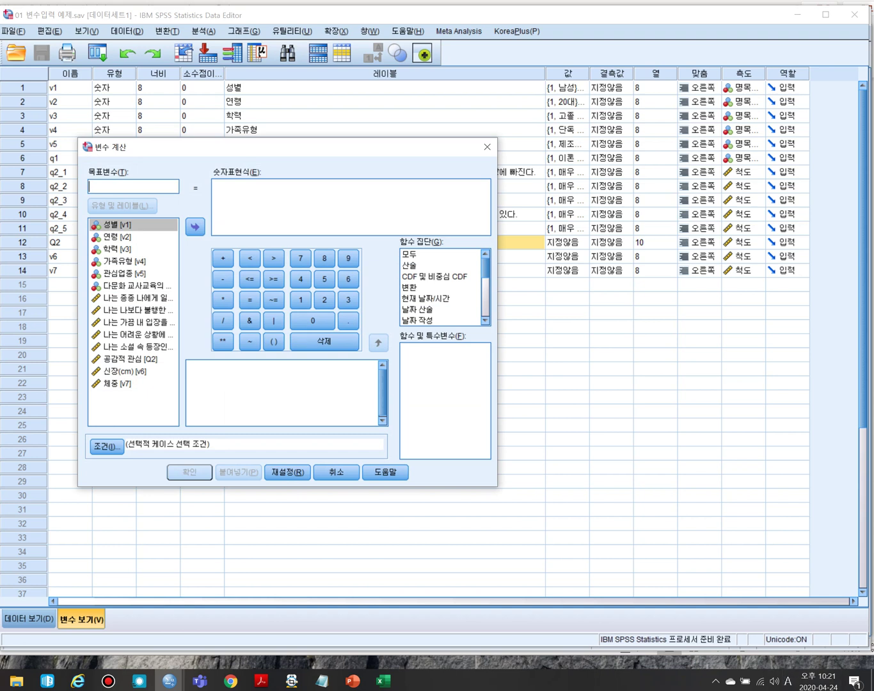
pyautogui.write('Q2')
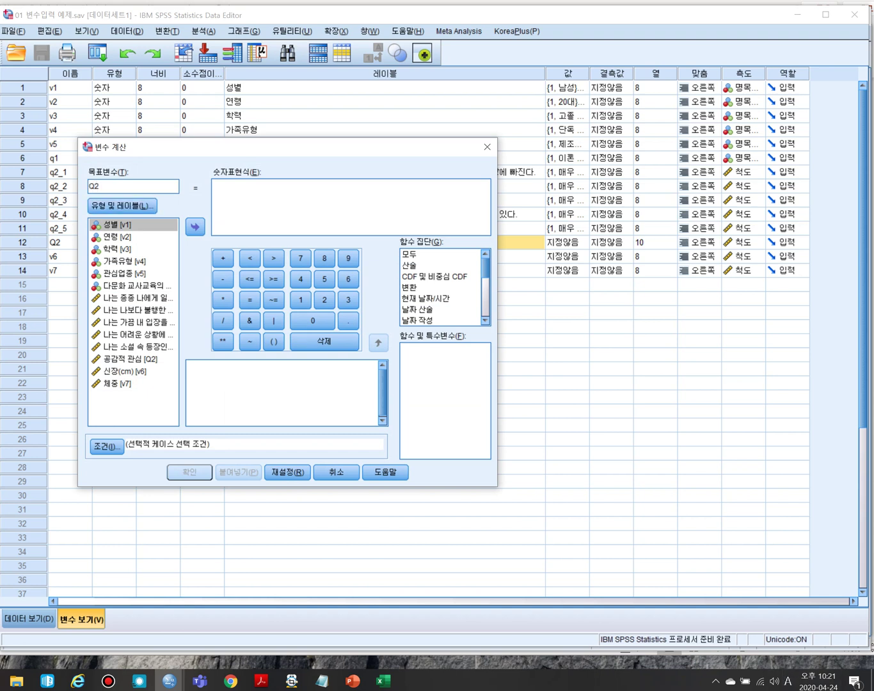
pyautogui.moveTo(288, 147); pyautogui.dragTo(483, 202)
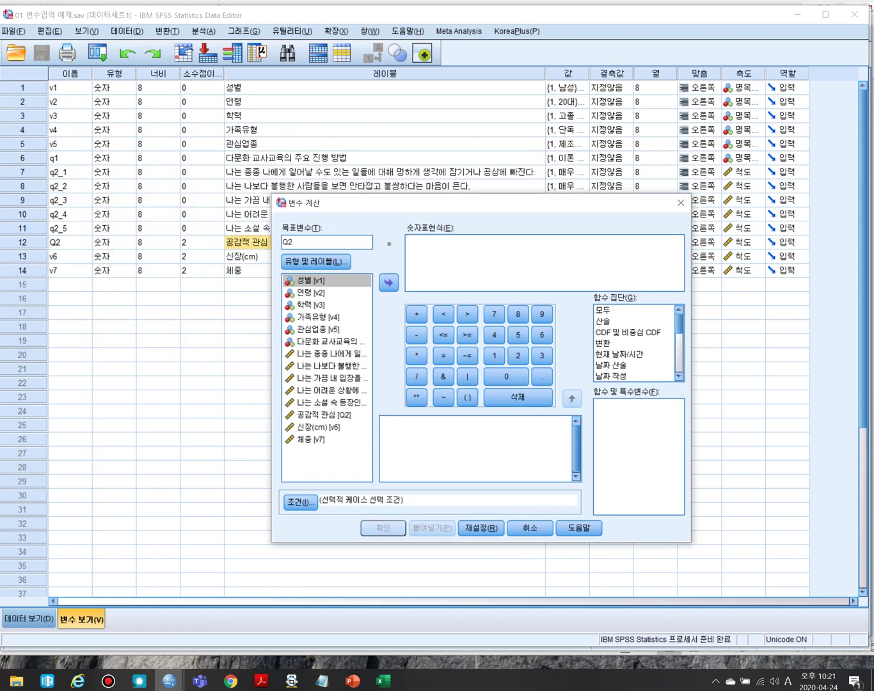
pyautogui.moveTo(272, 403); pyautogui.dragTo(120, 398)
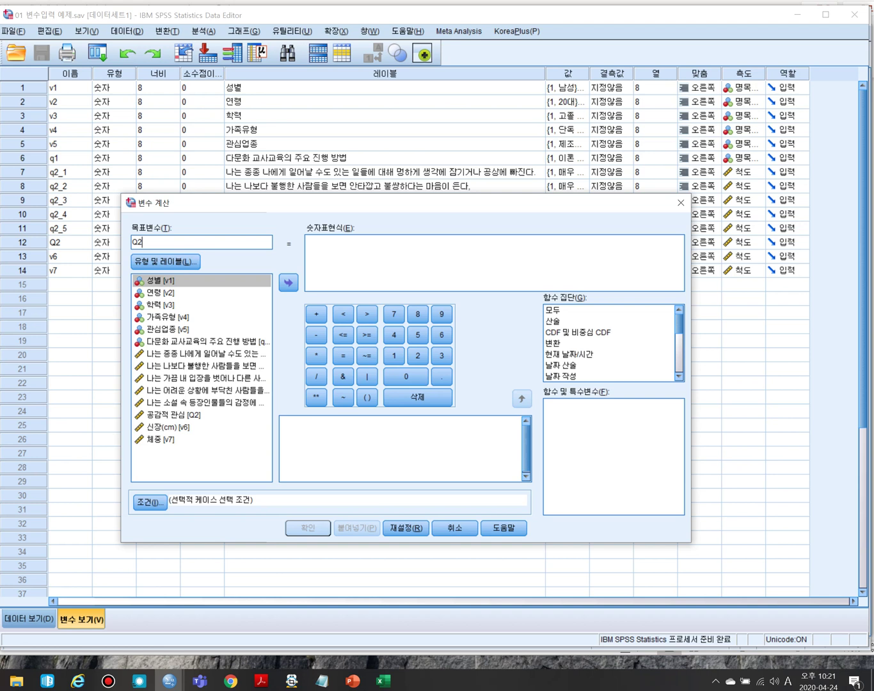
# Begin the numeric expression for Q2 with the bracketed sum of q2_1, q2_2 and q2_3
pyautogui.click(307, 241)
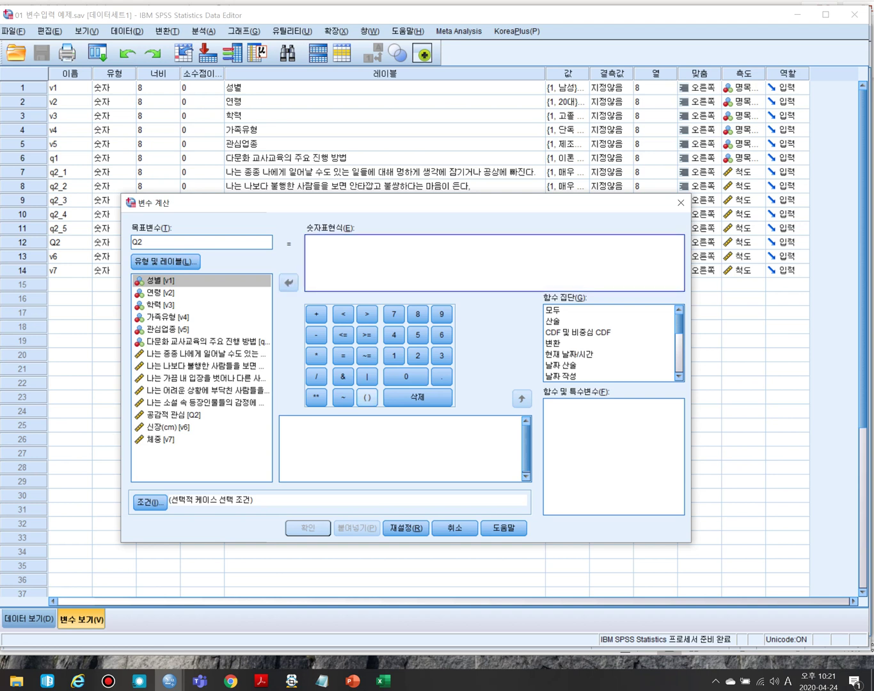
pyautogui.click(367, 397)
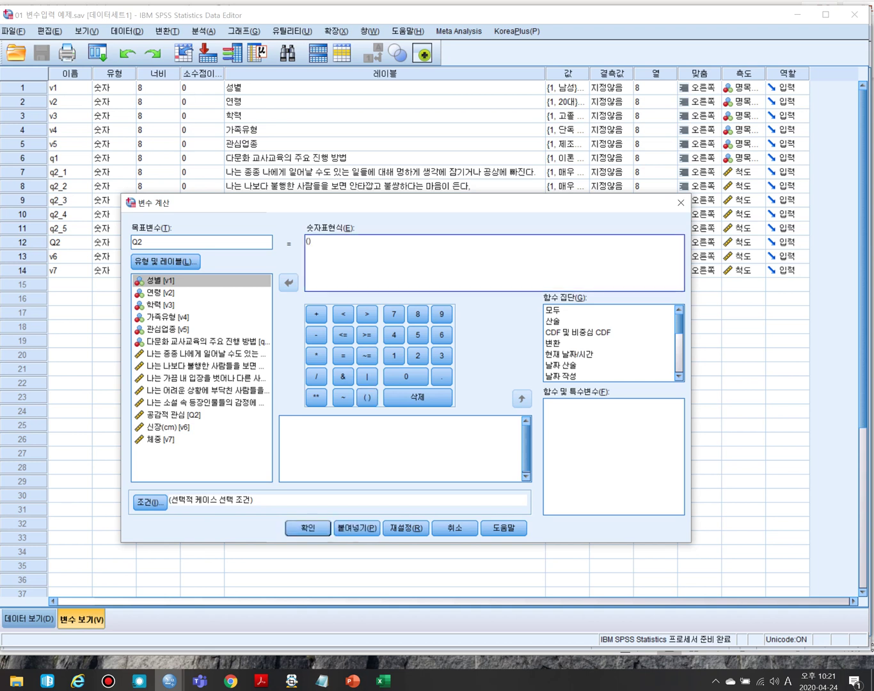
pyautogui.click(202, 353)
pyautogui.click(289, 282)
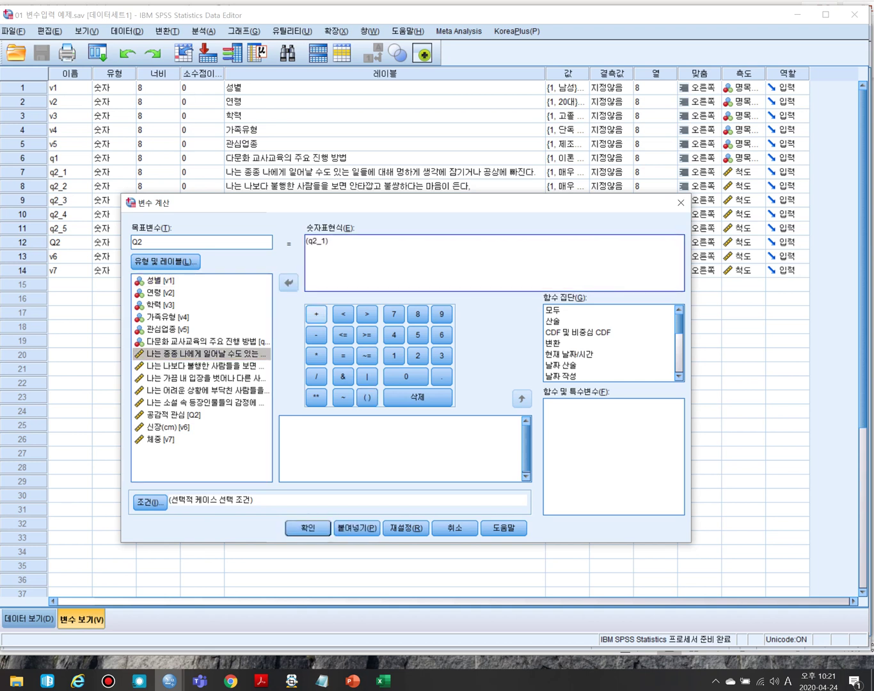
pyautogui.click(316, 314)
pyautogui.click(202, 366)
pyautogui.click(290, 281)
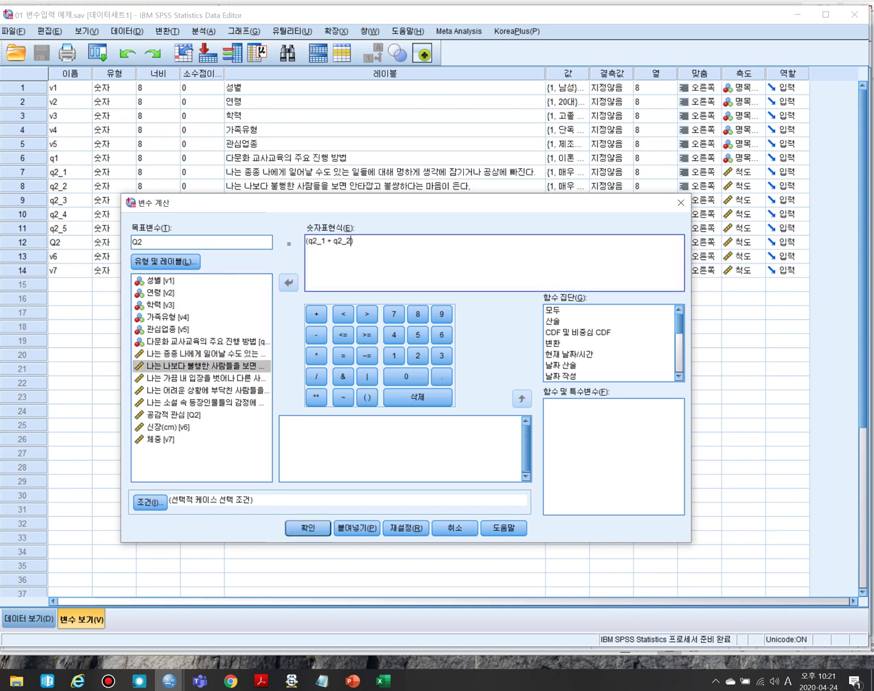
pyautogui.click(316, 313)
pyautogui.click(201, 378)
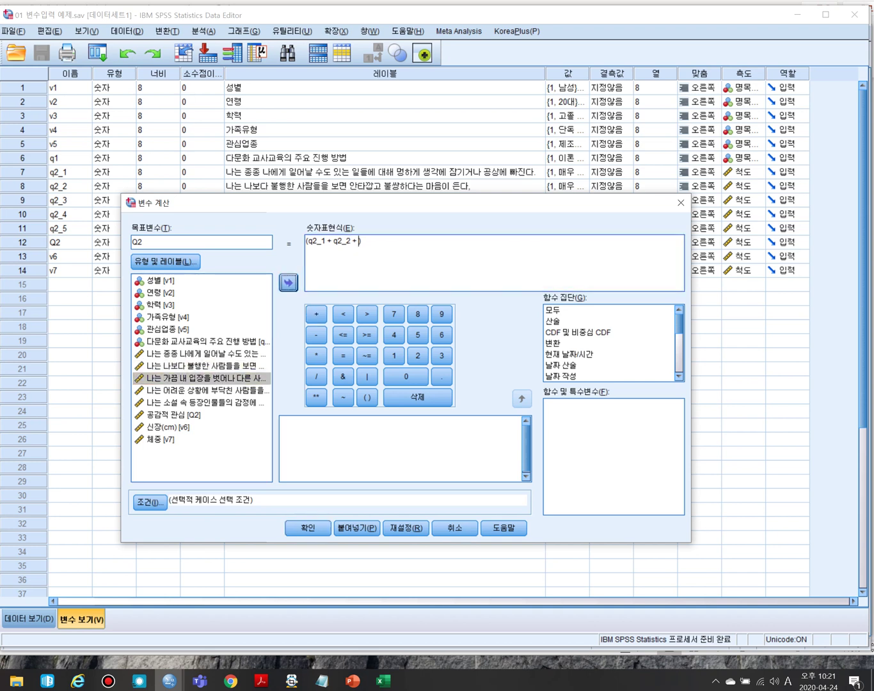
pyautogui.click(289, 282)
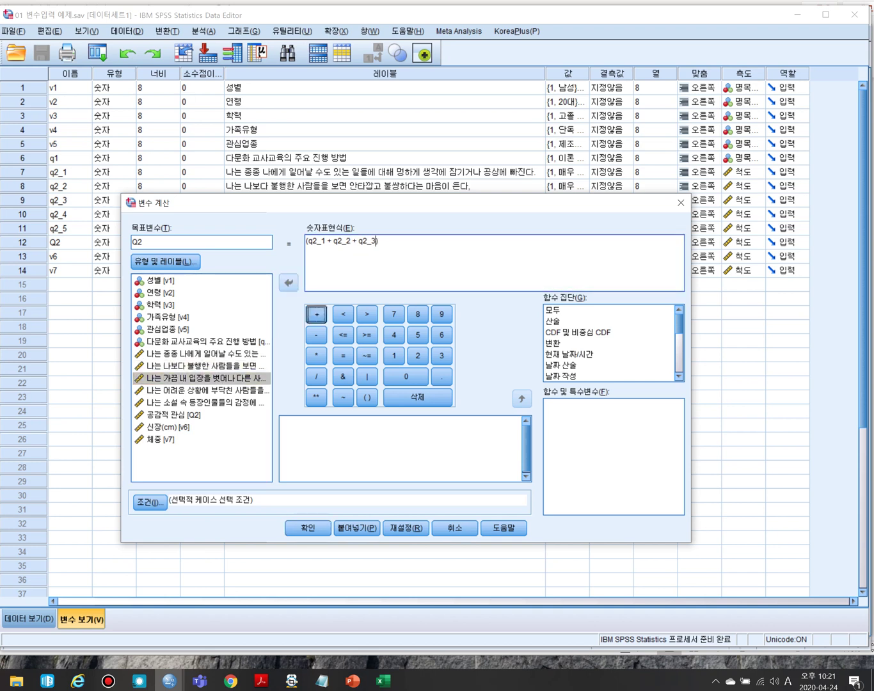
# Add q2_4 and q2_5 to the bracketed sum in the expression
pyautogui.click(316, 313)
pyautogui.click(201, 390)
pyautogui.click(289, 283)
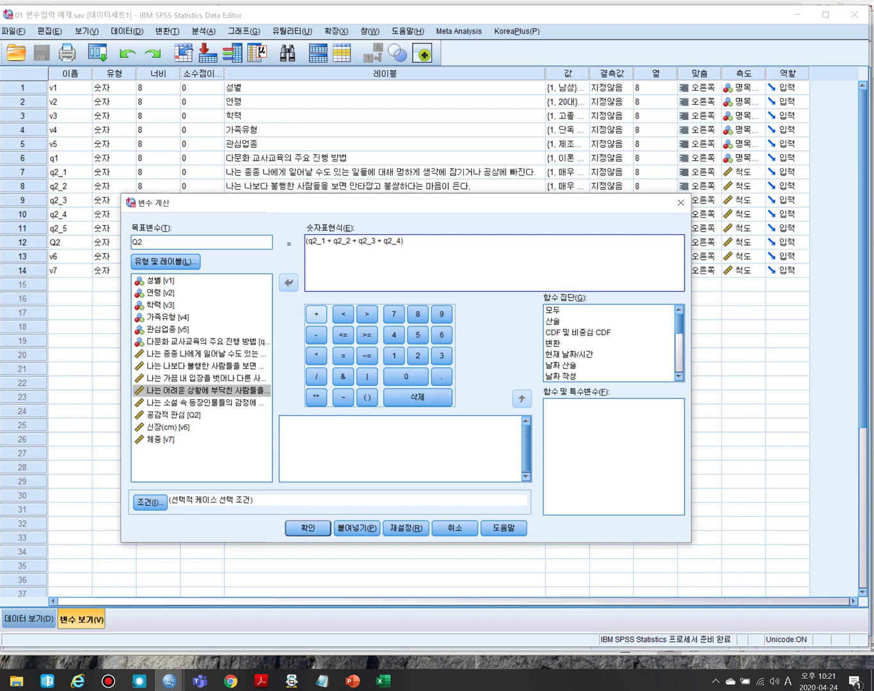
pyautogui.click(316, 314)
pyautogui.click(201, 403)
pyautogui.click(288, 282)
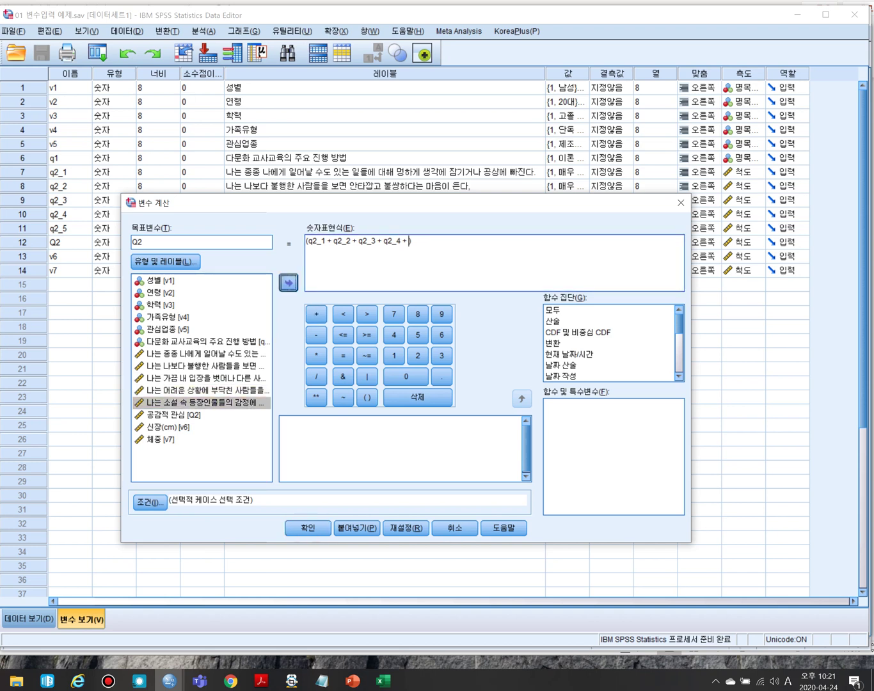
# Divide the bracketed sum by 5 and run the computation, overwriting the existing Q2 variable
pyautogui.write('/5')
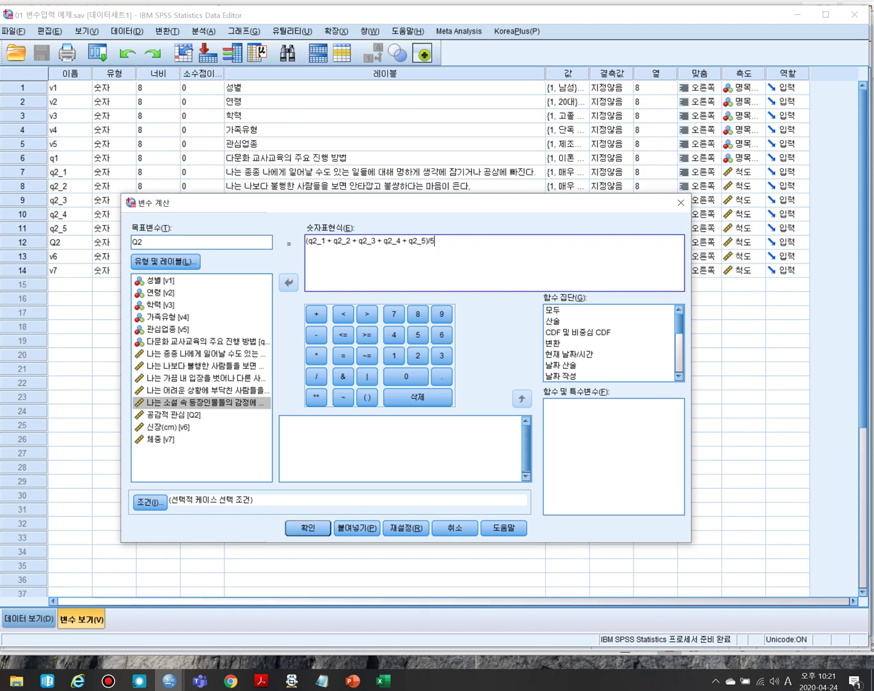
pyautogui.hotkey('shift', 'Home')
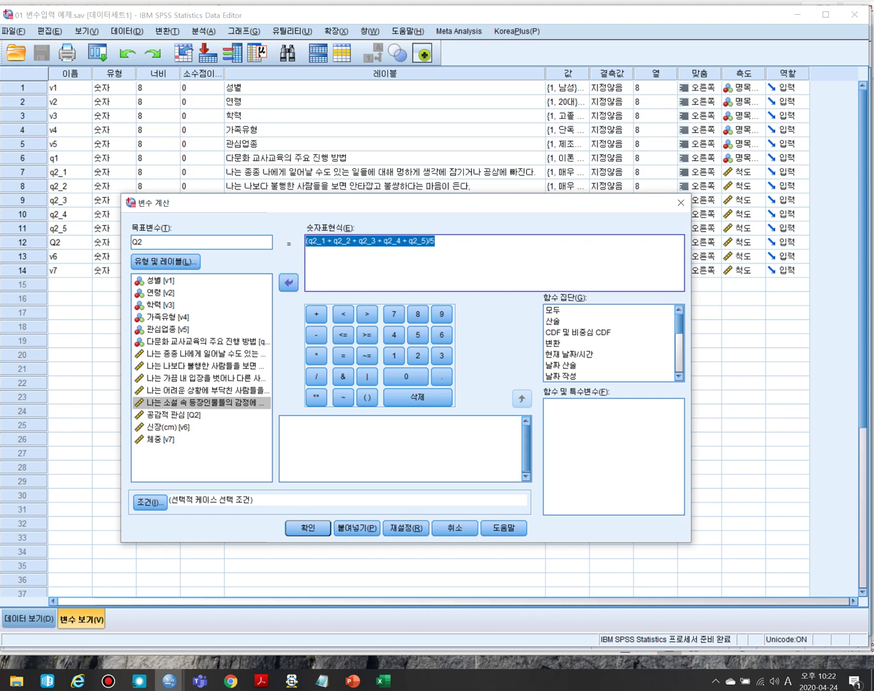
pyautogui.press('End')
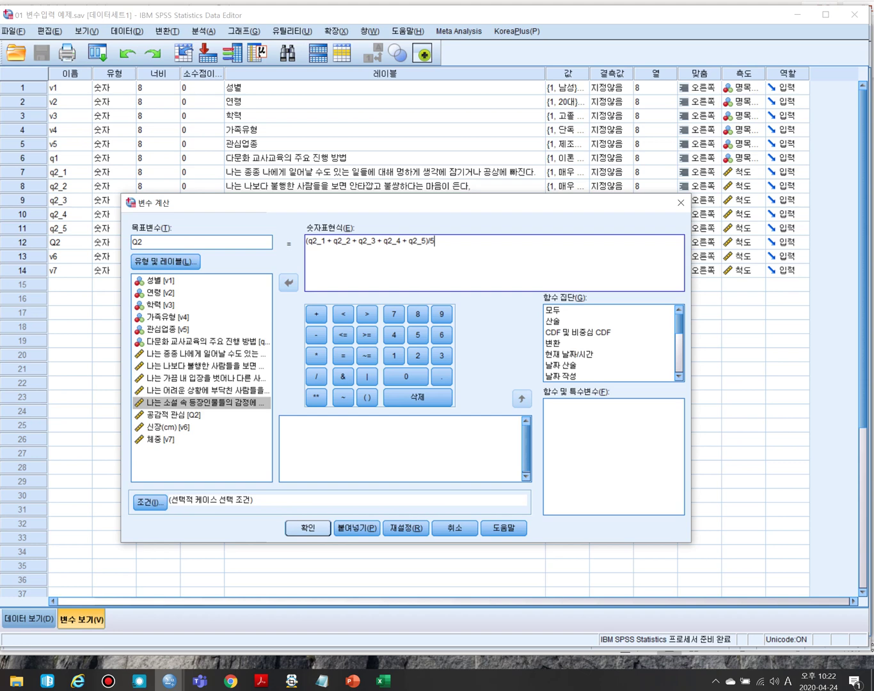
pyautogui.press('Return')
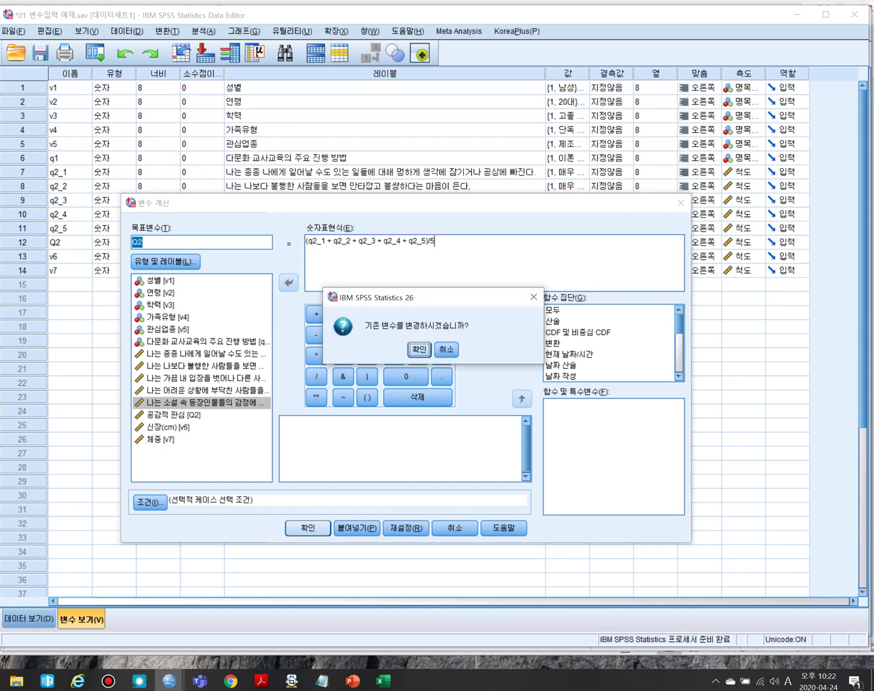
pyautogui.press('Return')
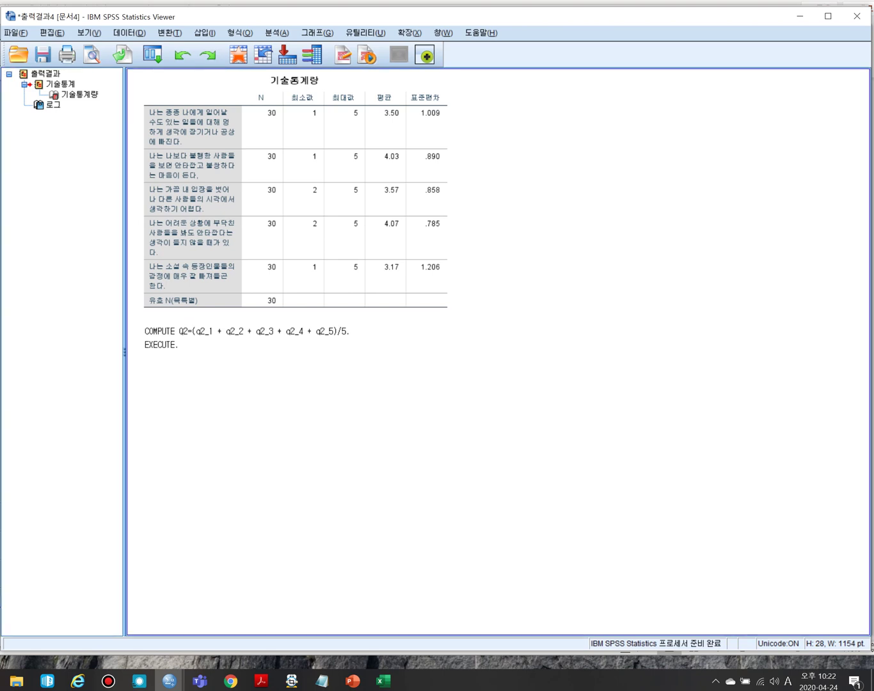
pyautogui.click(277, 33)
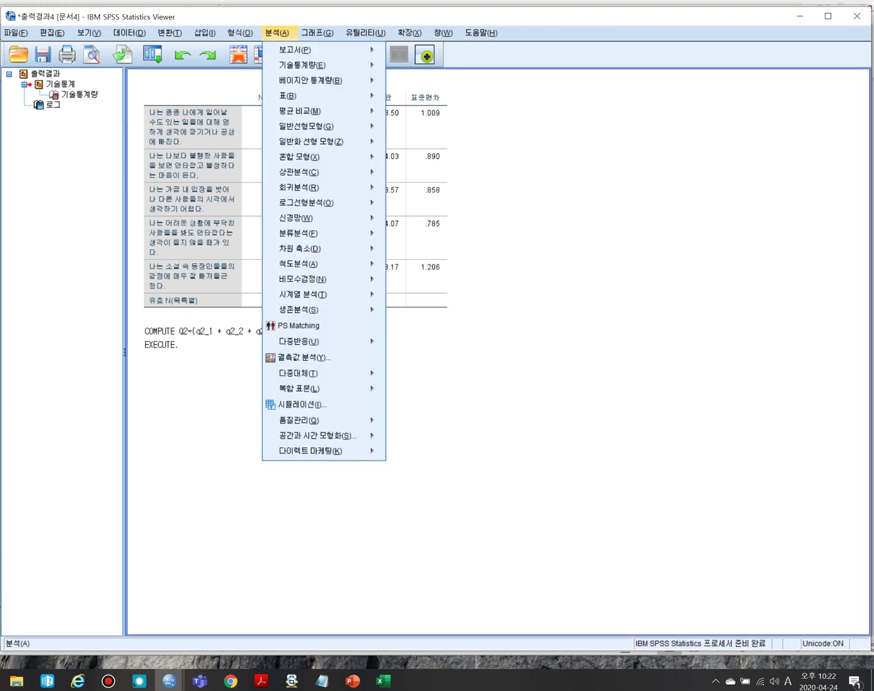
pyautogui.moveTo(301, 65)
pyautogui.click(419, 67)
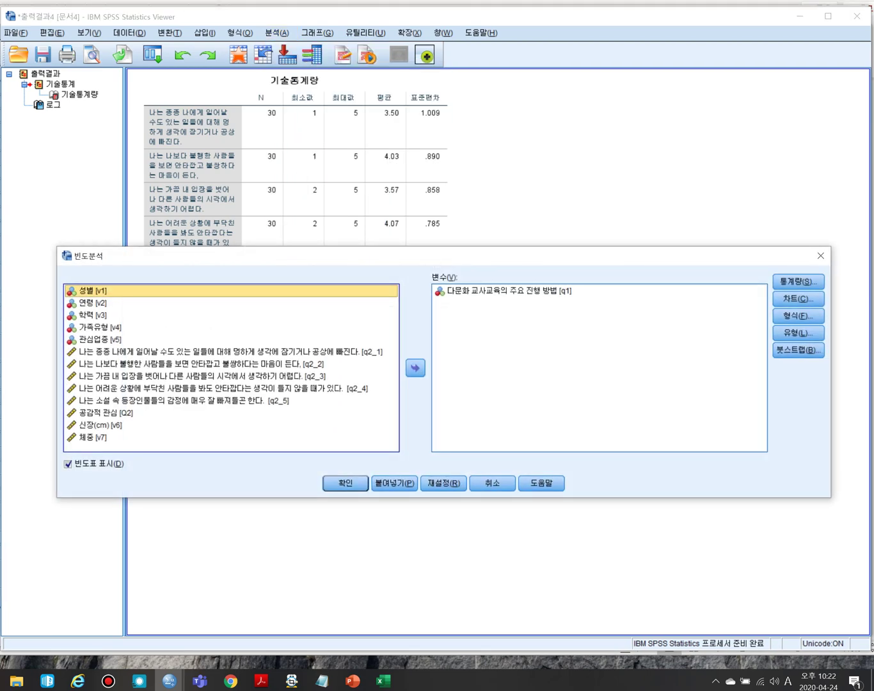
pyautogui.click(820, 255)
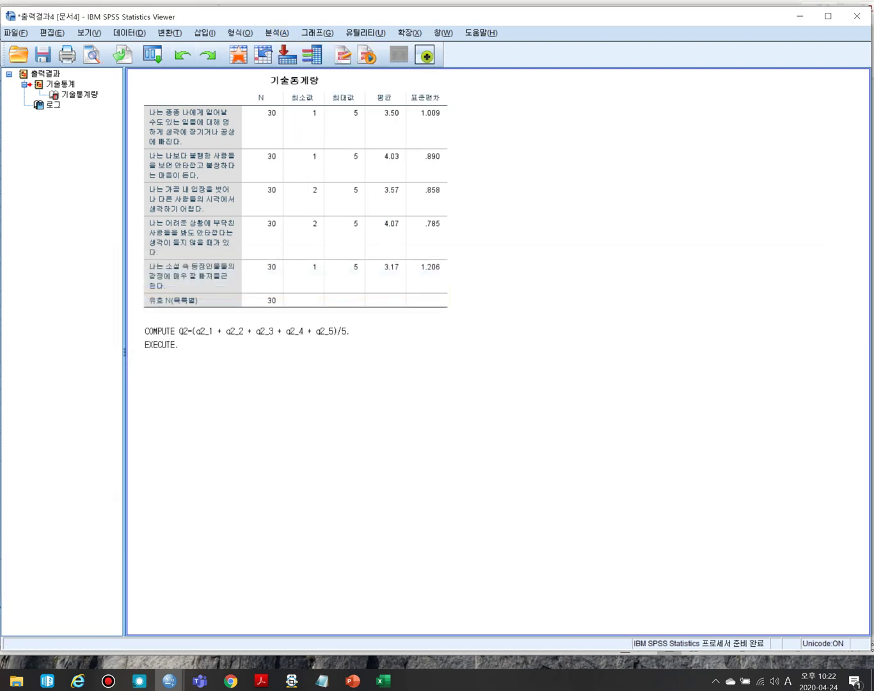
# Add 공감적 관심 [Q2] after q2_1 to q2_5 in the Descriptives (기술통계) variables and run the analysis
pyautogui.click(277, 33)
pyautogui.moveTo(300, 64)
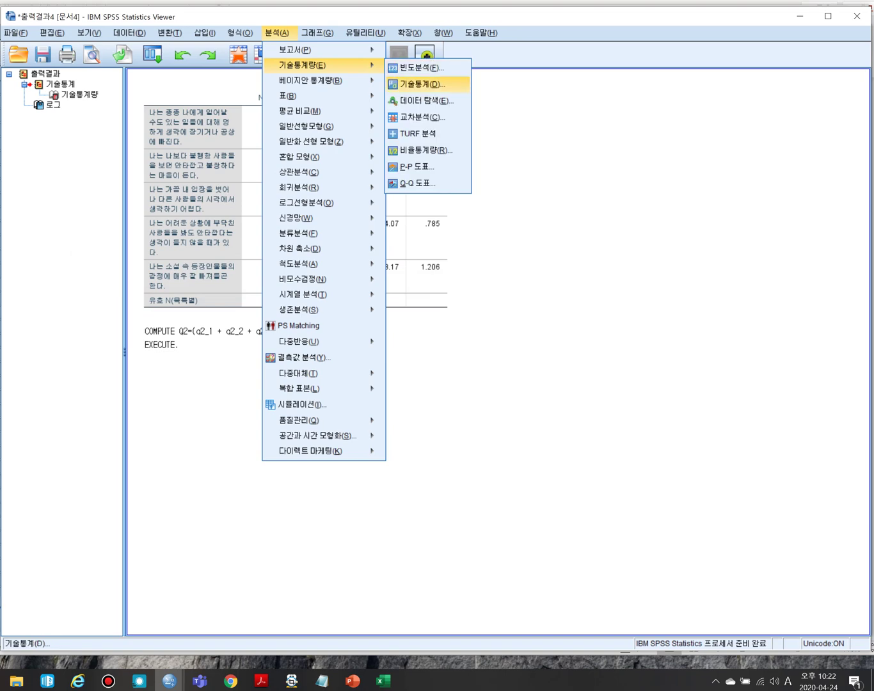
pyautogui.press('Return')
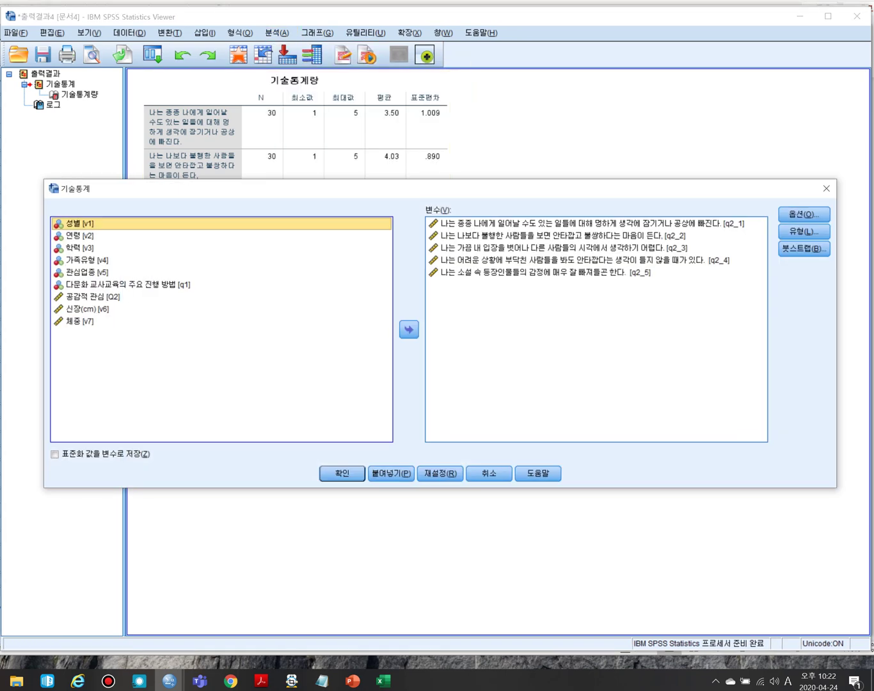
pyautogui.click(537, 272)
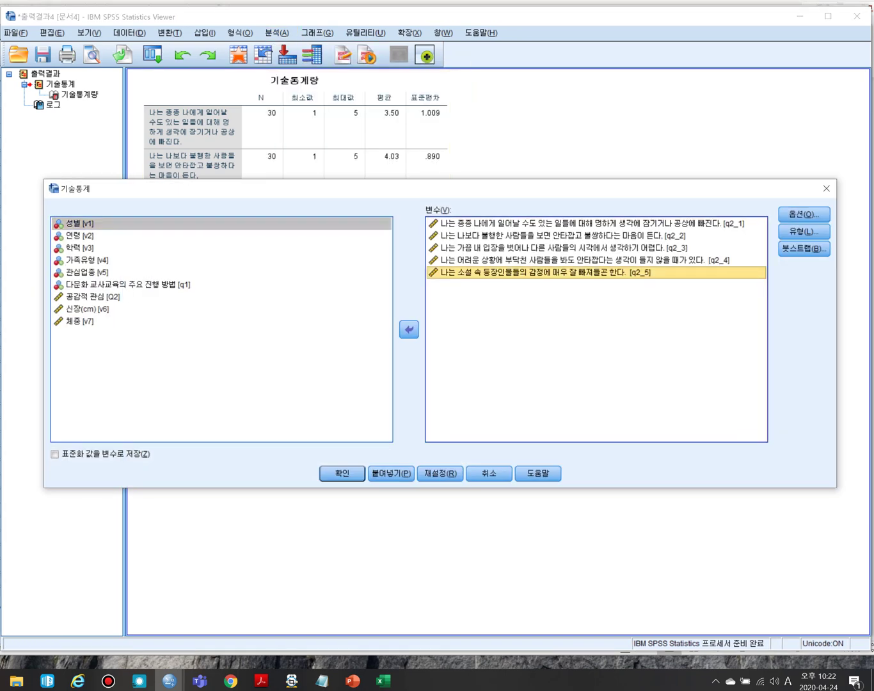
pyautogui.click(93, 297)
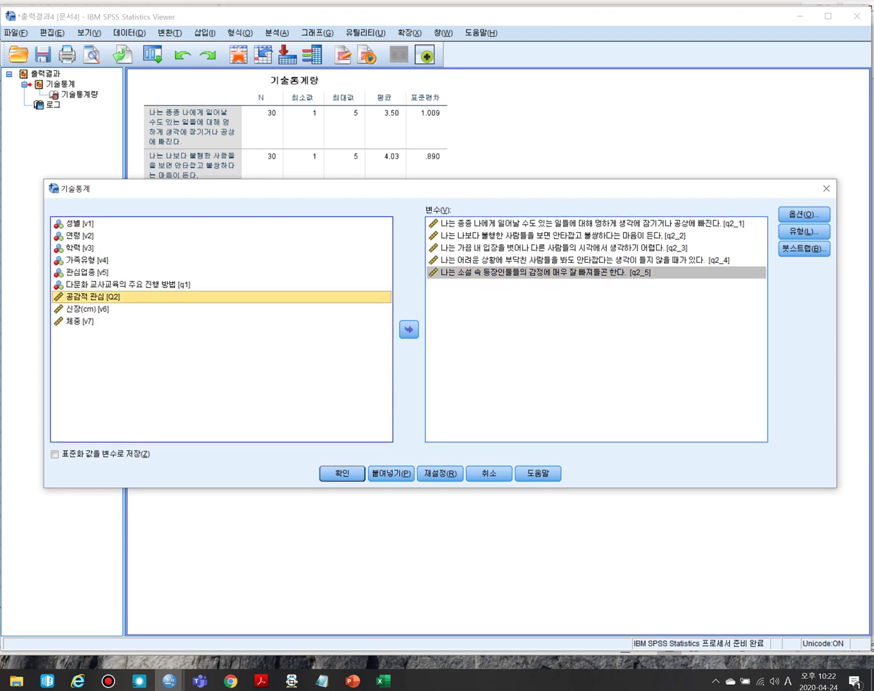
pyautogui.click(409, 331)
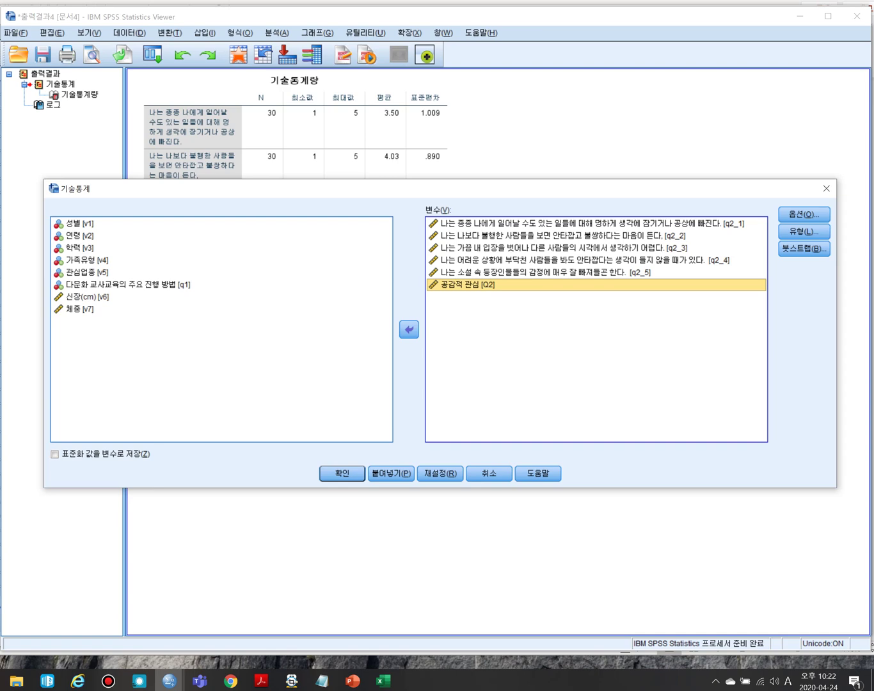
pyautogui.click(341, 473)
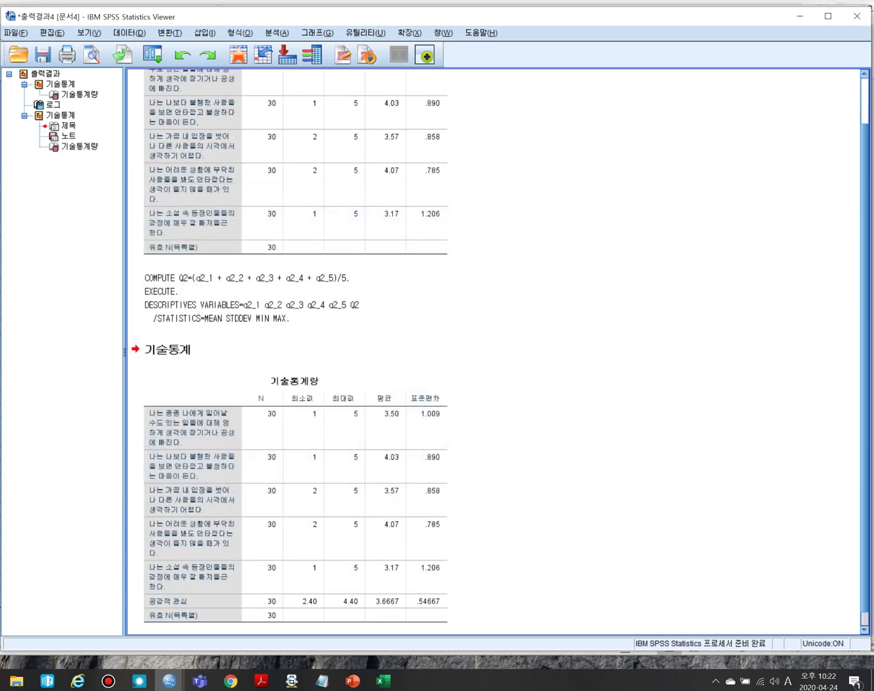
# Delete the log and the new 기술통계 output's title and notes, keeping only the descriptives tables
pyautogui.click(367, 310)
pyautogui.rightClick(366, 311)
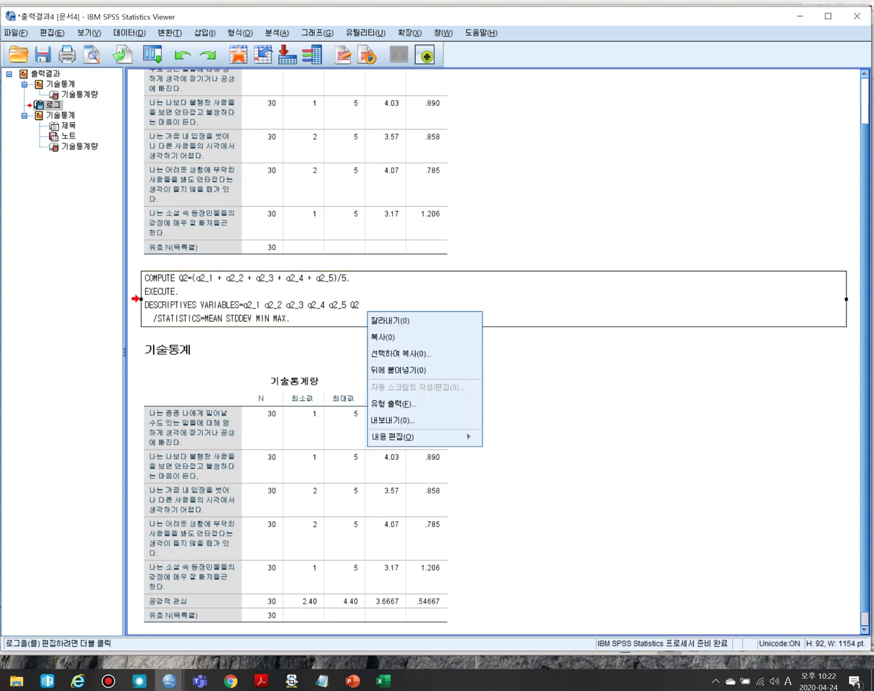
pyautogui.press('Escape')
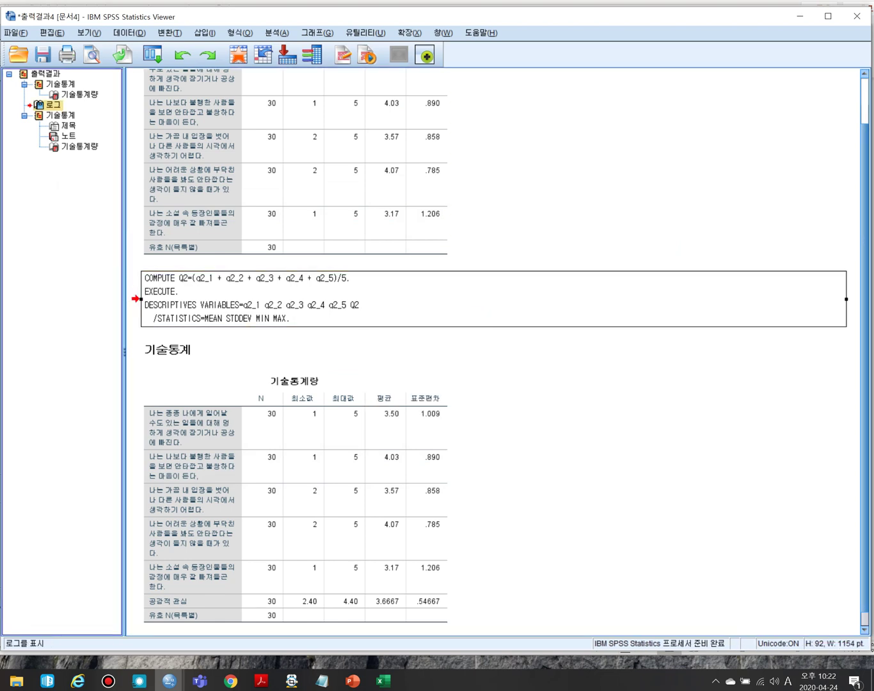
pyautogui.click(67, 126)
pyautogui.rightClick(58, 137)
pyautogui.click(80, 143)
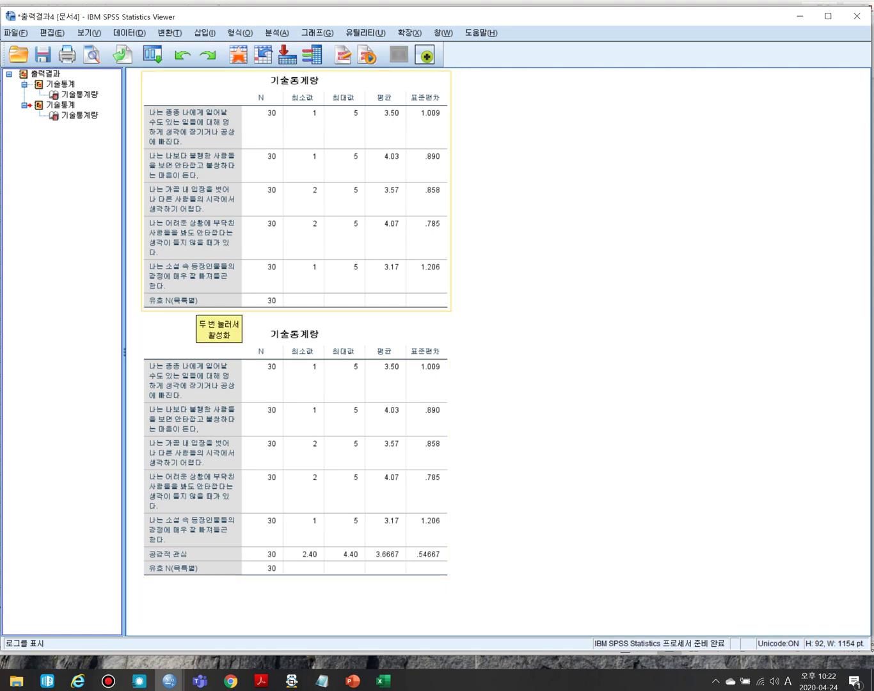
# Switch to the Excel table and examine the 평균 and 표준편차 columns and the unfilled 전체 row
pyautogui.click(251, 334)
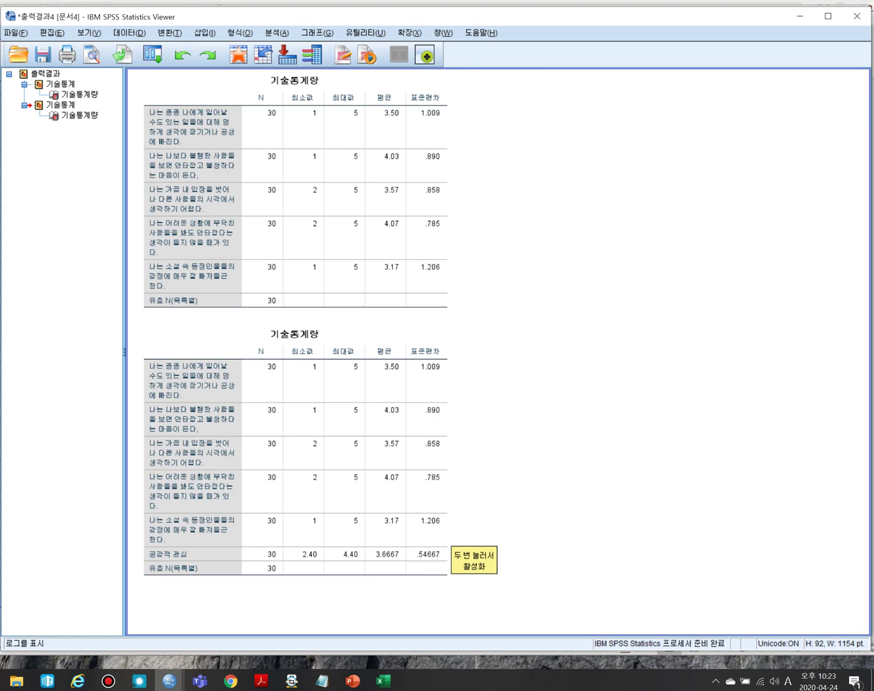
pyautogui.click(383, 680)
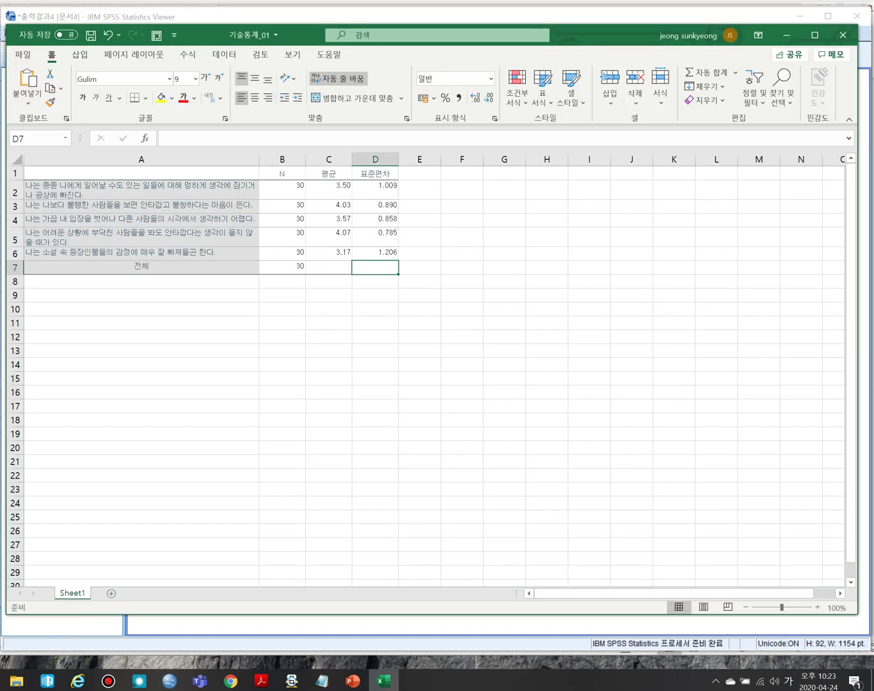
pyautogui.moveTo(329, 188); pyautogui.dragTo(329, 267)
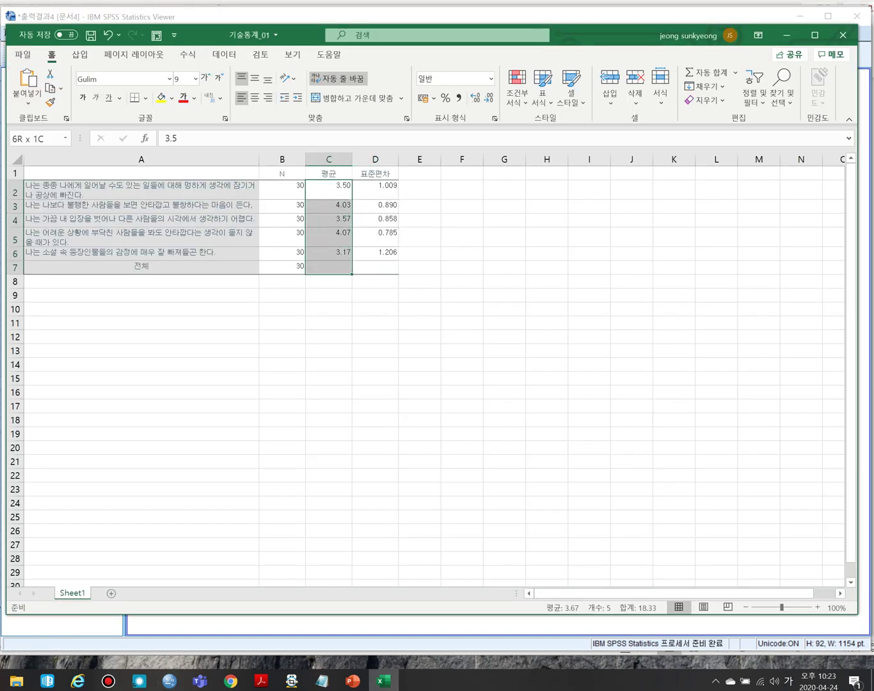
pyautogui.hotkey('ctrl', 'v')
pyautogui.moveTo(375, 187); pyautogui.dragTo(375, 268)
pyautogui.hotkey('ctrl', 'v')
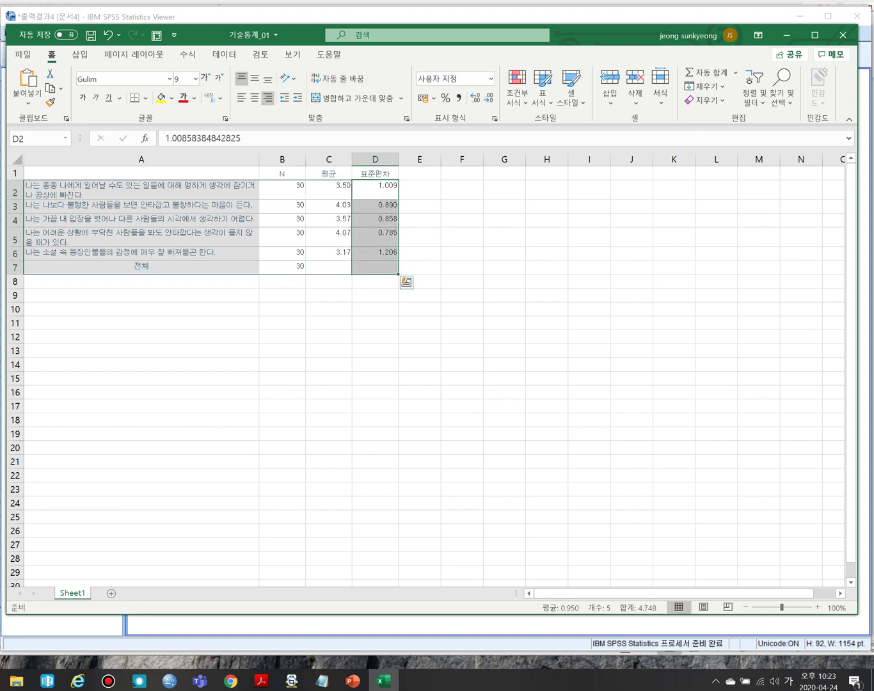
pyautogui.press('Escape')
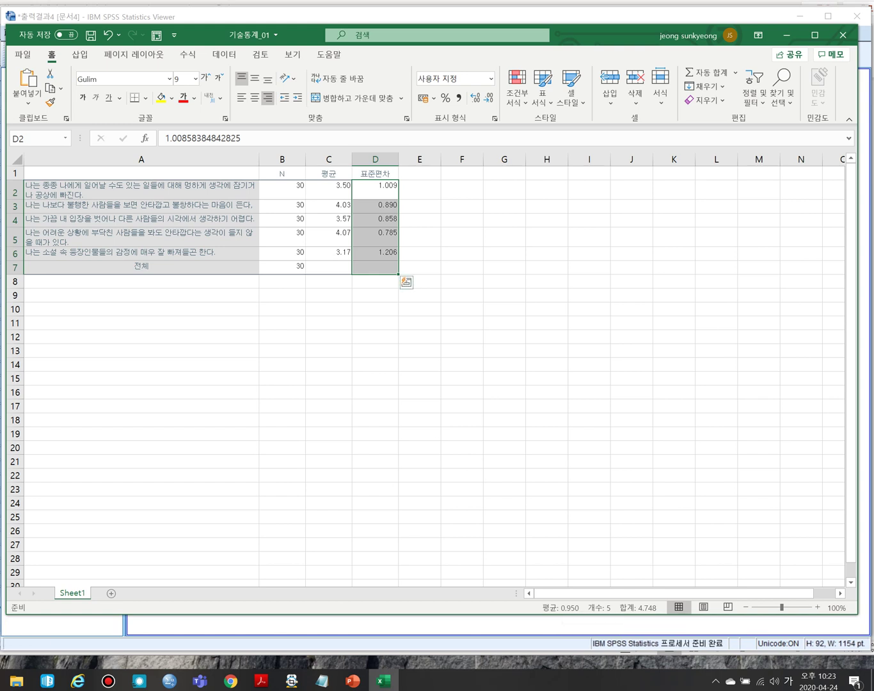
pyautogui.moveTo(375, 188); pyautogui.dragTo(375, 254)
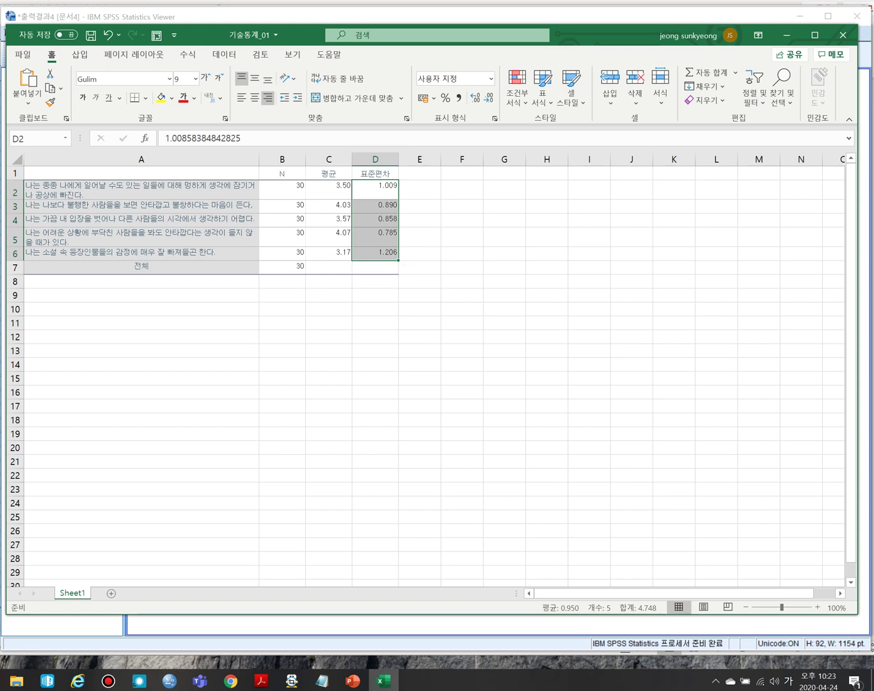
pyautogui.moveTo(141, 266); pyautogui.dragTo(375, 266)
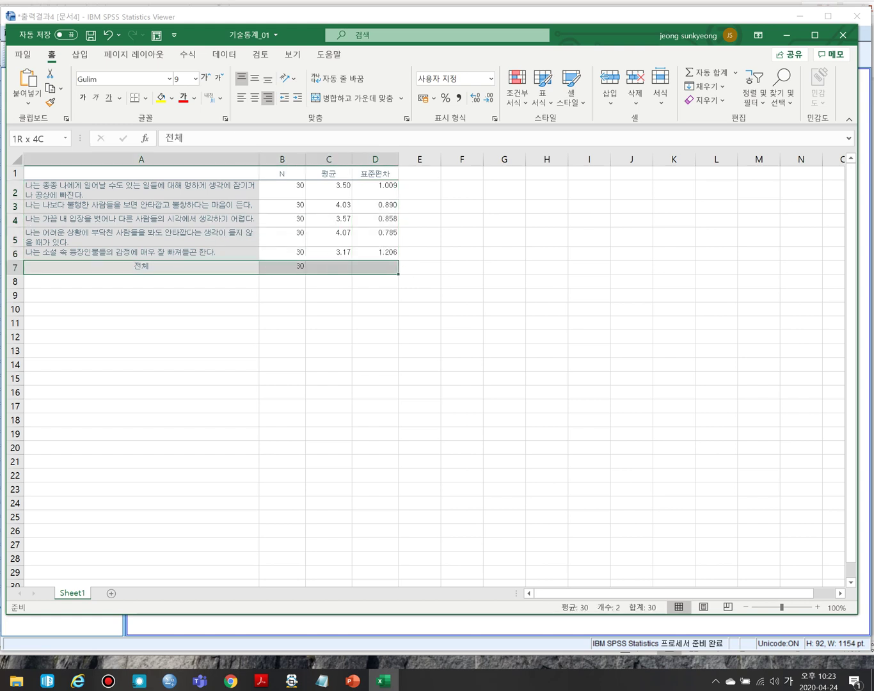
pyautogui.click(462, 266)
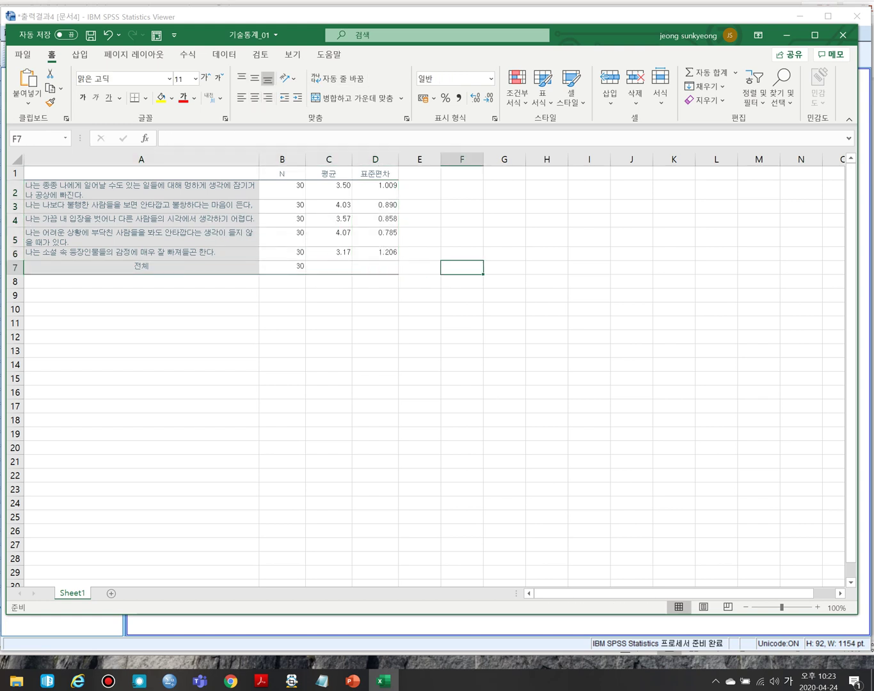
# Switch back to the SPSS output viewer and export all output to an Excel file named 기술통계_02.xlsx
pyautogui.click(169, 680)
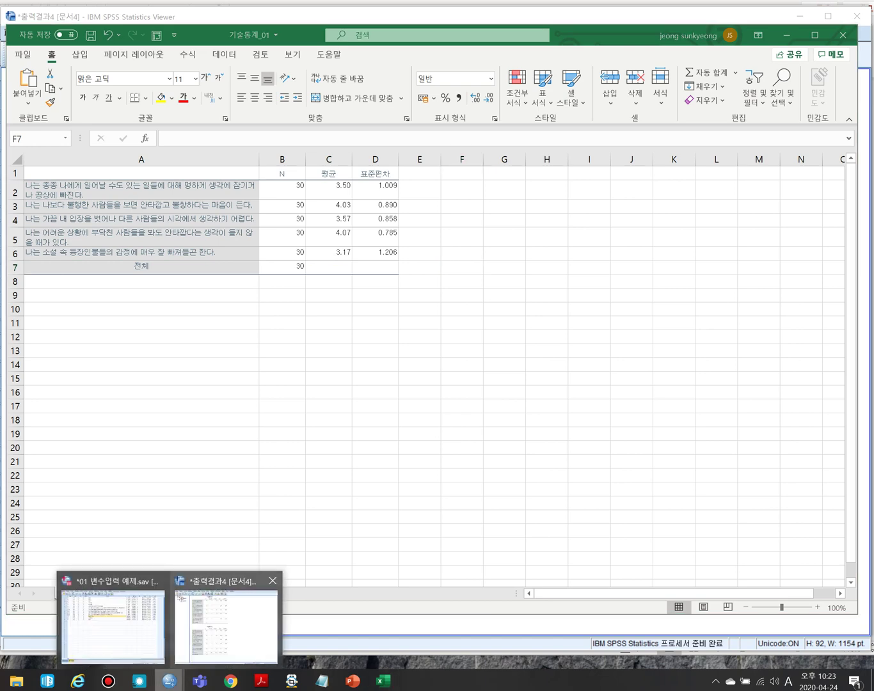
pyautogui.click(226, 625)
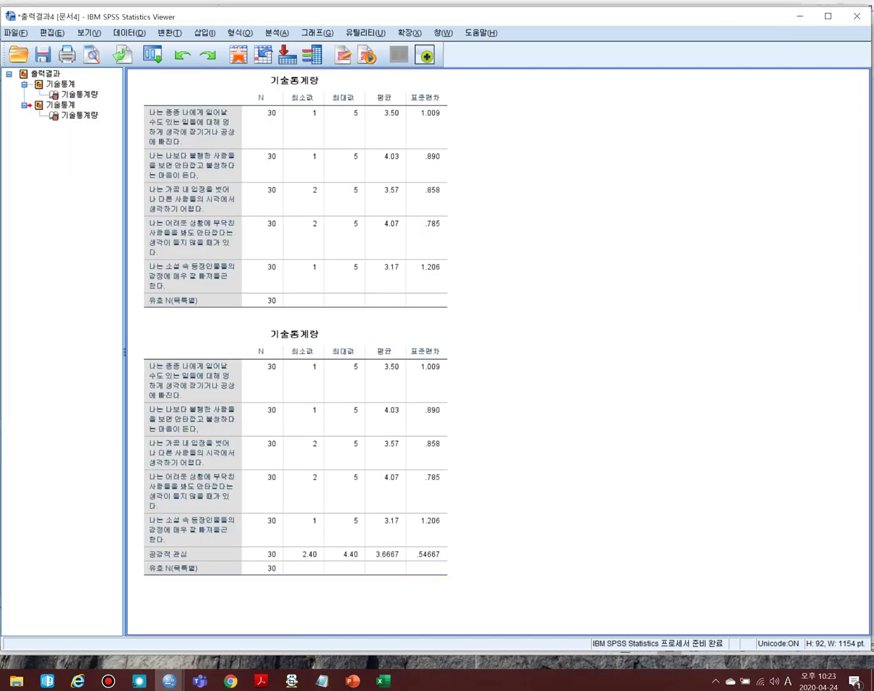
pyautogui.hotkey('alt', 'f')
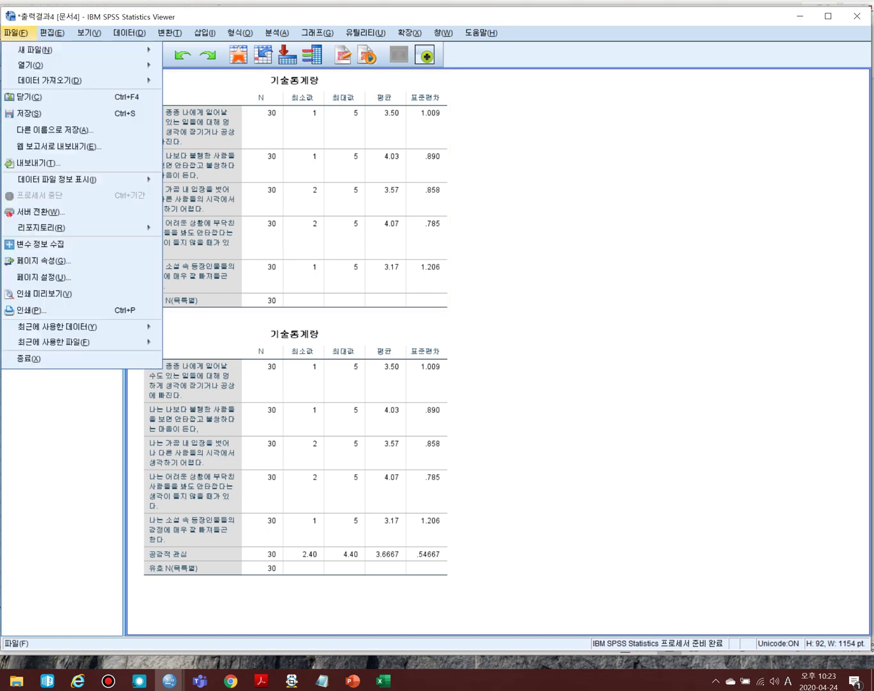
pyautogui.press('Return')
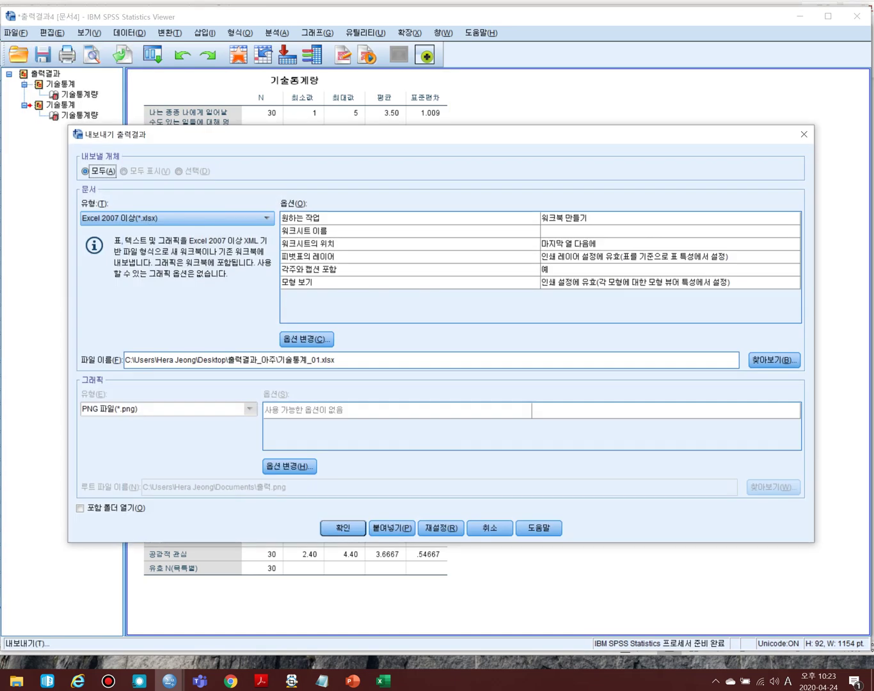
pyautogui.moveTo(313, 360); pyautogui.dragTo(126, 360)
pyautogui.click(313, 360)
pyautogui.write('2')
pyautogui.press('Return')
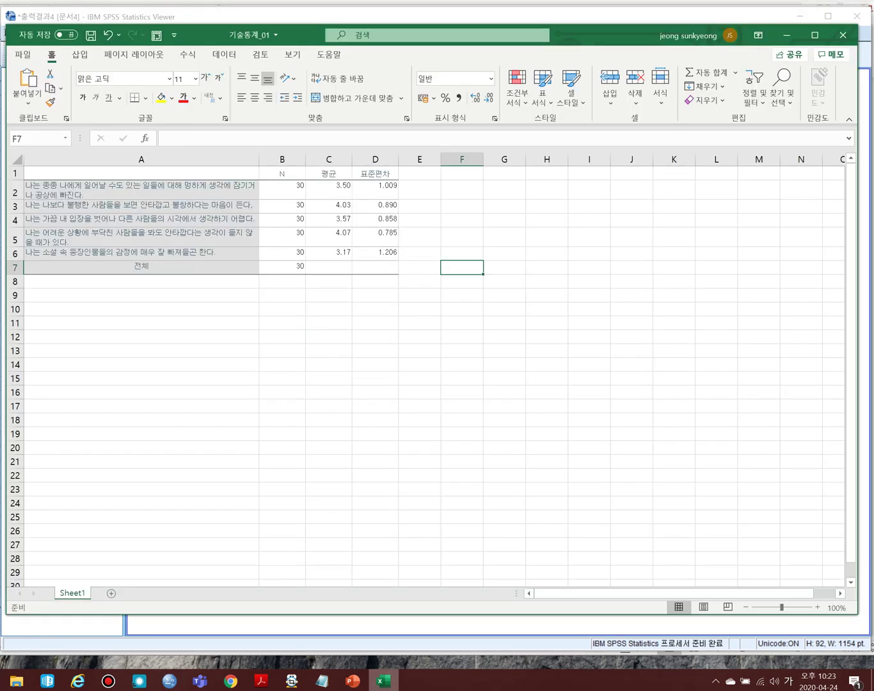
# In Excel, close 기술통계_01 without saving its changes and open the exported 기술통계_02 workbook
pyautogui.click(22, 55)
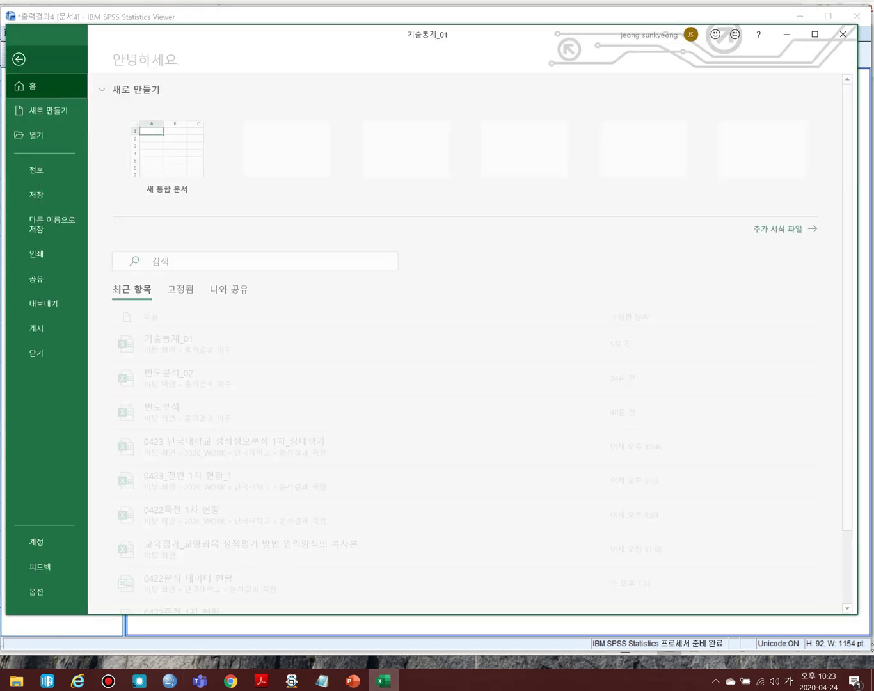
pyautogui.click(186, 343)
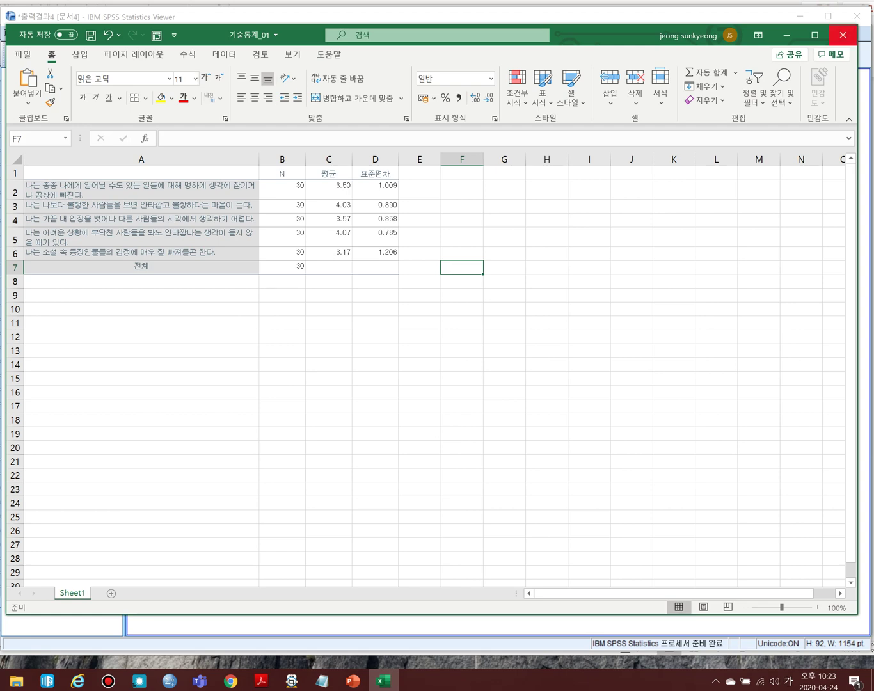
pyautogui.click(842, 34)
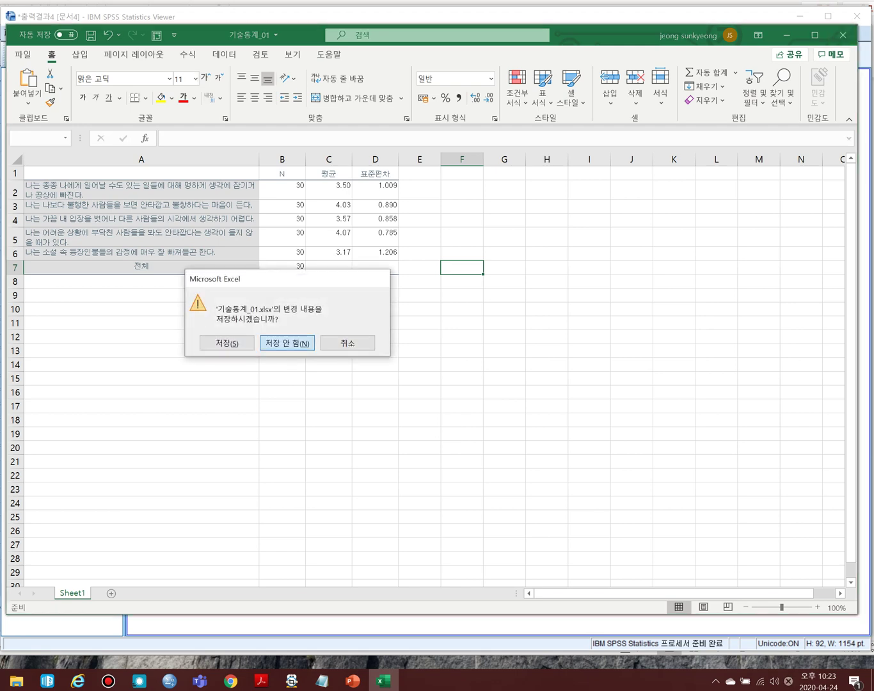
pyautogui.press('n')
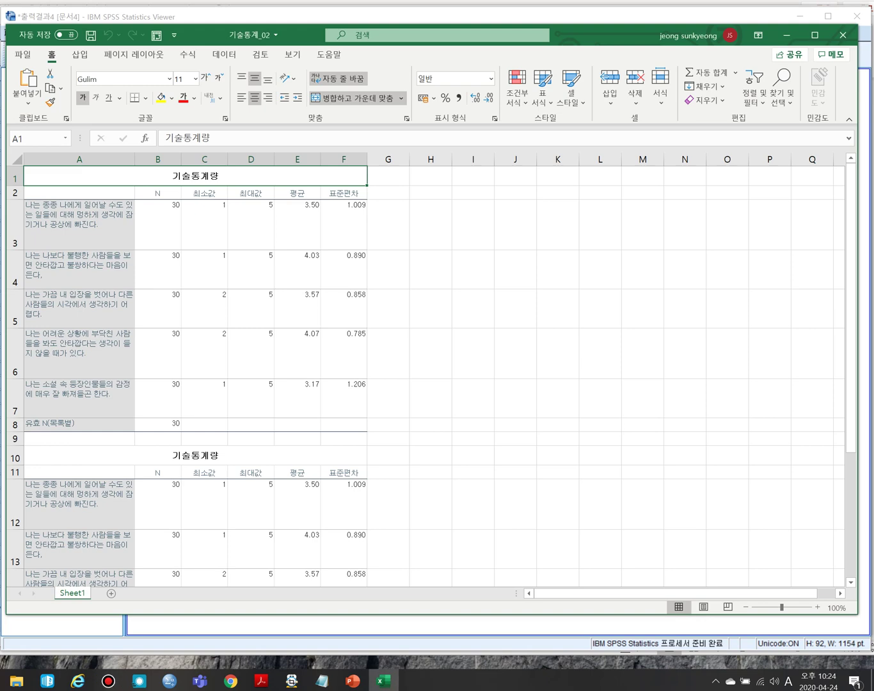
# Unmerge all merged cells in the sheet
pyautogui.click(17, 158)
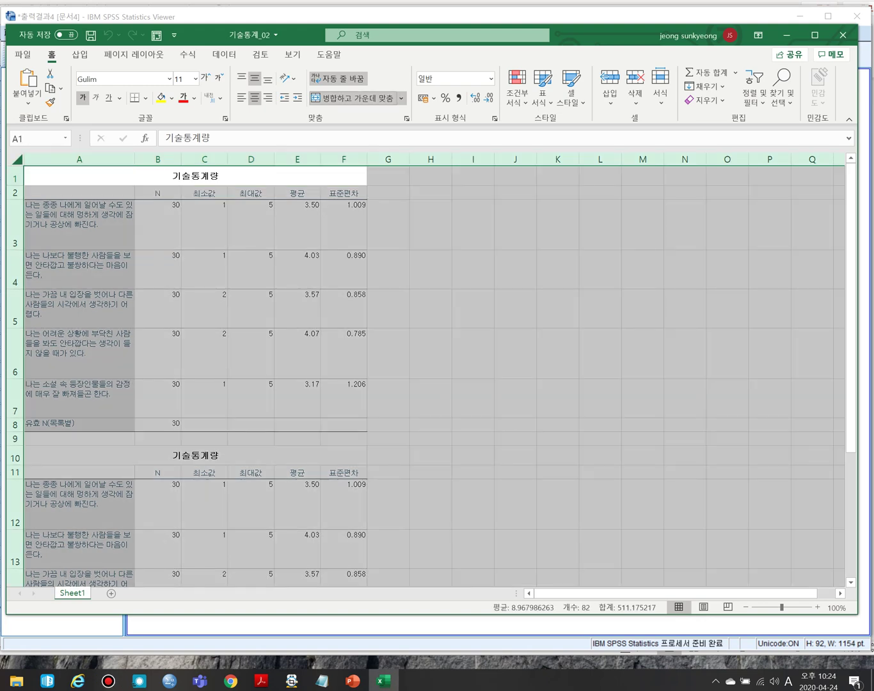
pyautogui.click(352, 98)
pyautogui.click(557, 268)
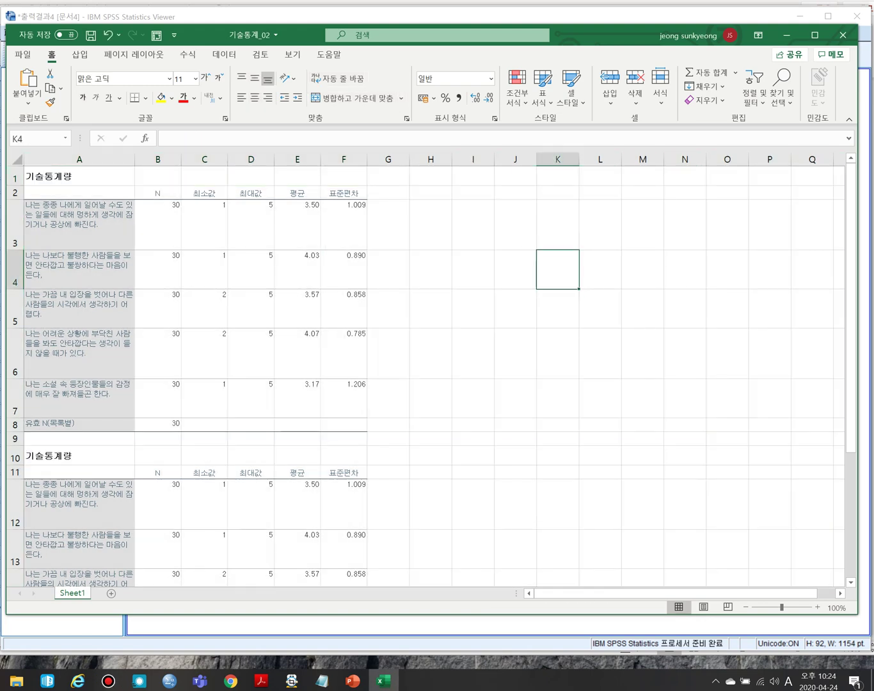
# Widen column A to fit the item statements and reduce the heights of the item rows in both tables
pyautogui.moveTo(134, 159); pyautogui.dragTo(298, 158)
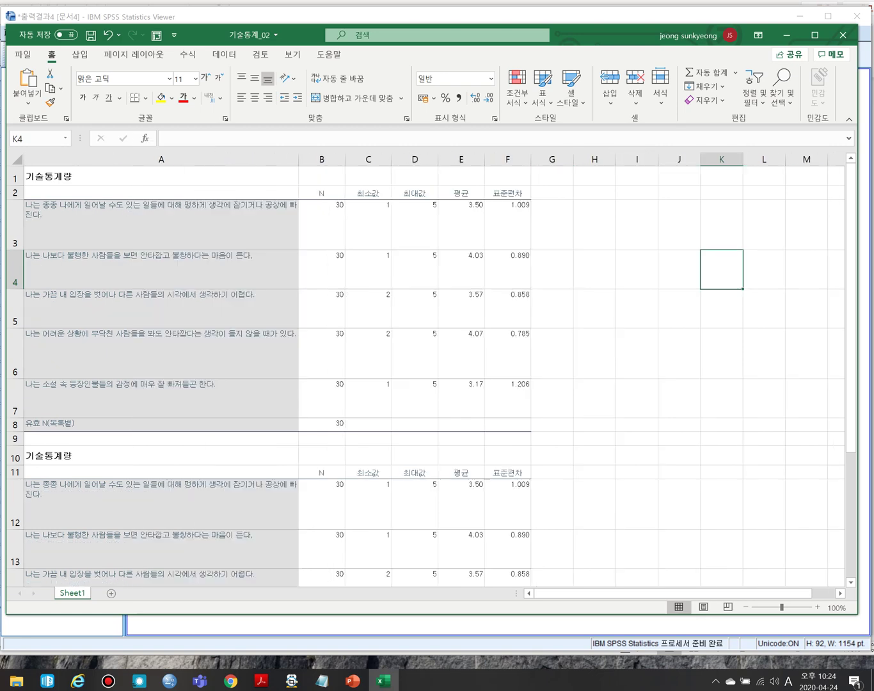
pyautogui.moveTo(15, 224); pyautogui.dragTo(14, 432)
pyautogui.moveTo(14, 361); pyautogui.dragTo(14, 581)
pyautogui.click(159, 417)
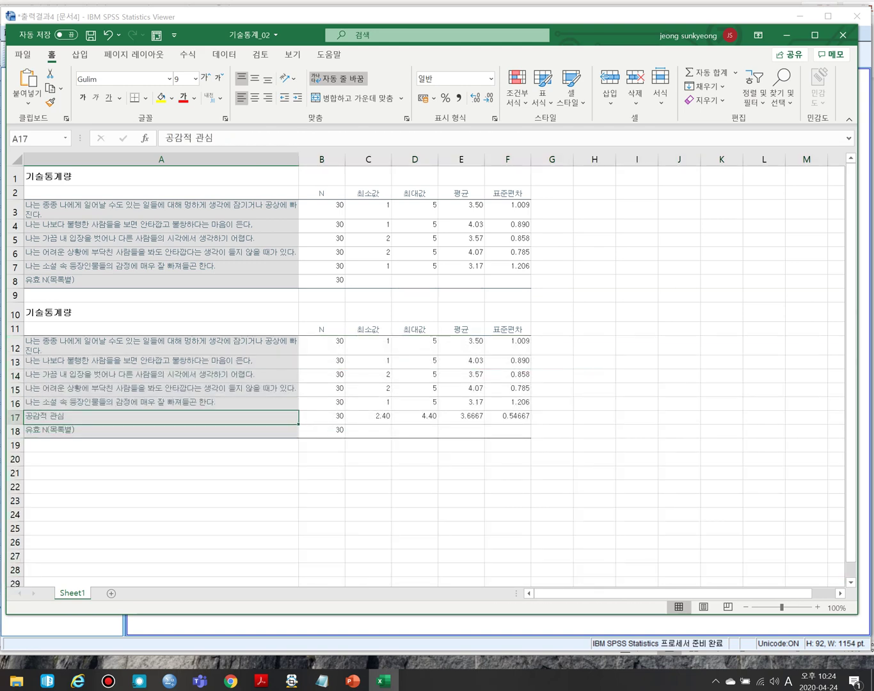
# Change the label of the 공감적 관심 row in the second table to 공감적 관심 합계
pyautogui.click(160, 279)
pyautogui.press('F2')
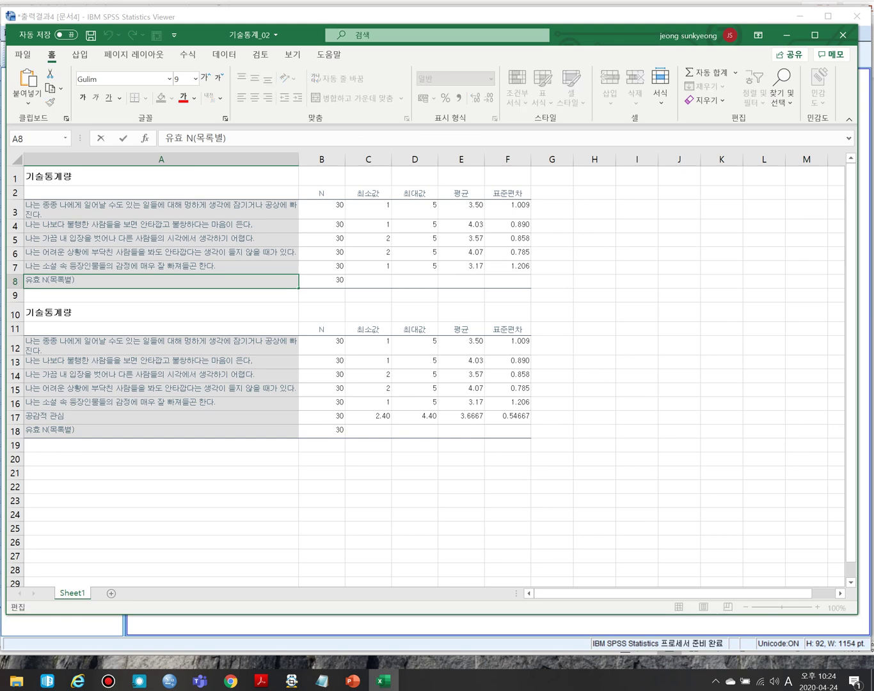
pyautogui.click(160, 417)
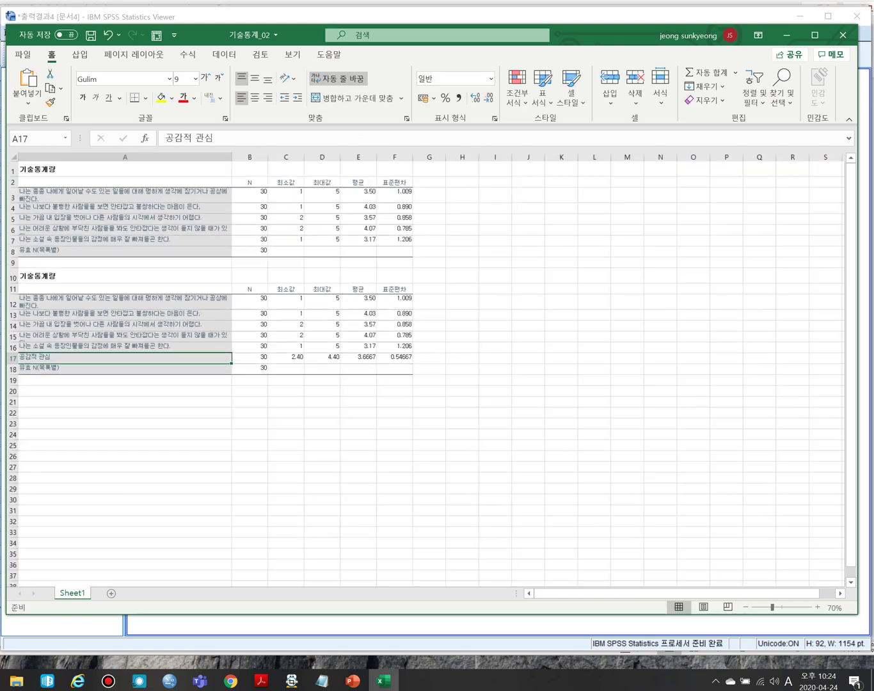
pyautogui.scroll(3, 425, 370)
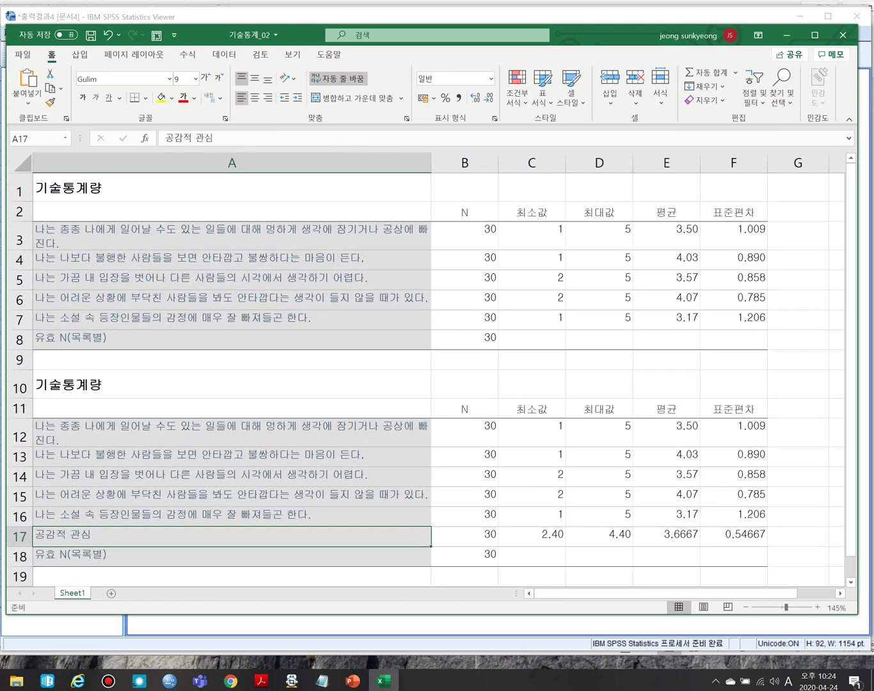
pyautogui.press('F2')
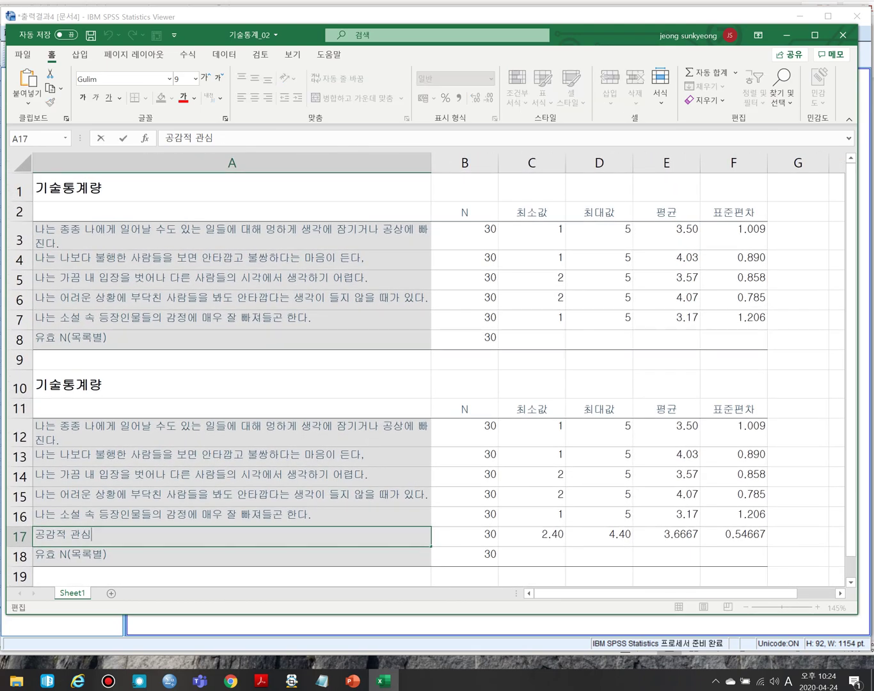
pyautogui.write('(평균)')
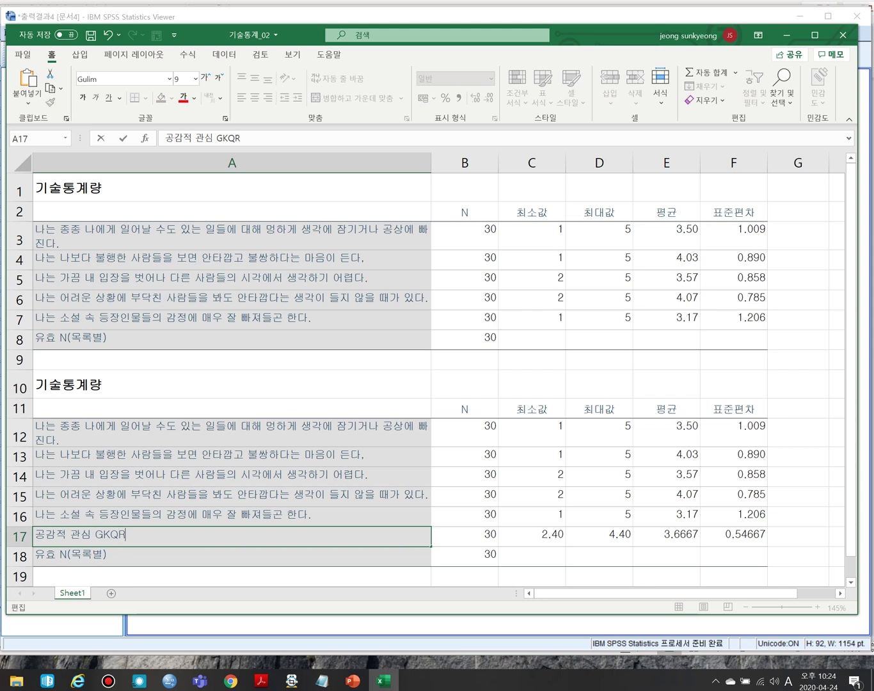
pyautogui.press('BackSpace')
pyautogui.press('BackSpace')
pyautogui.press('BackSpace')
pyautogui.press('BackSpace')
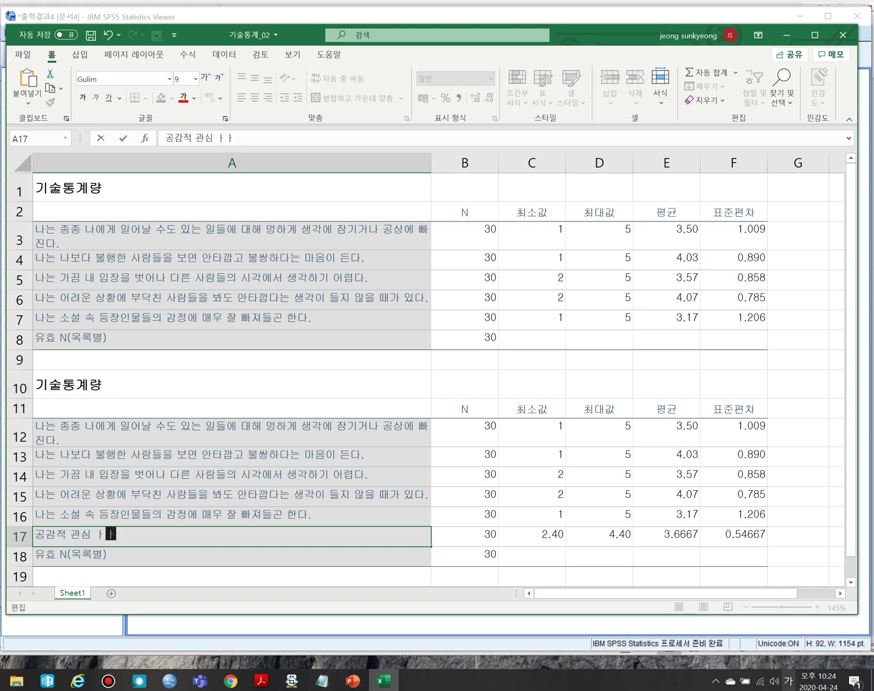
pyautogui.press('BackSpace')
pyautogui.write('합계')
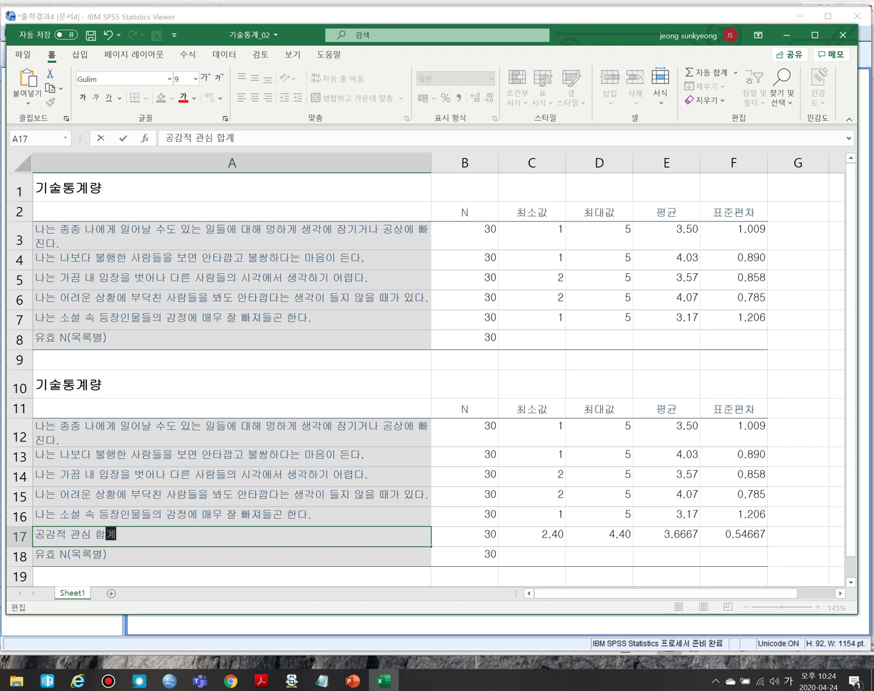
# Reduce the 공감적 관심 합계 row's mean to two decimals and its standard deviation to three decimals
pyautogui.moveTo(666, 536); pyautogui.dragTo(734, 536)
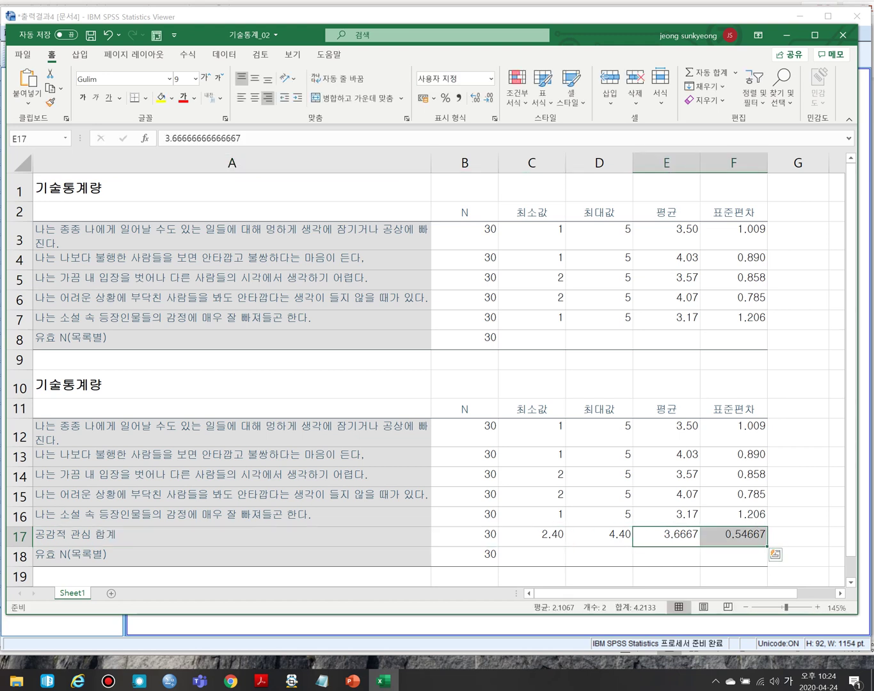
pyautogui.click(665, 536)
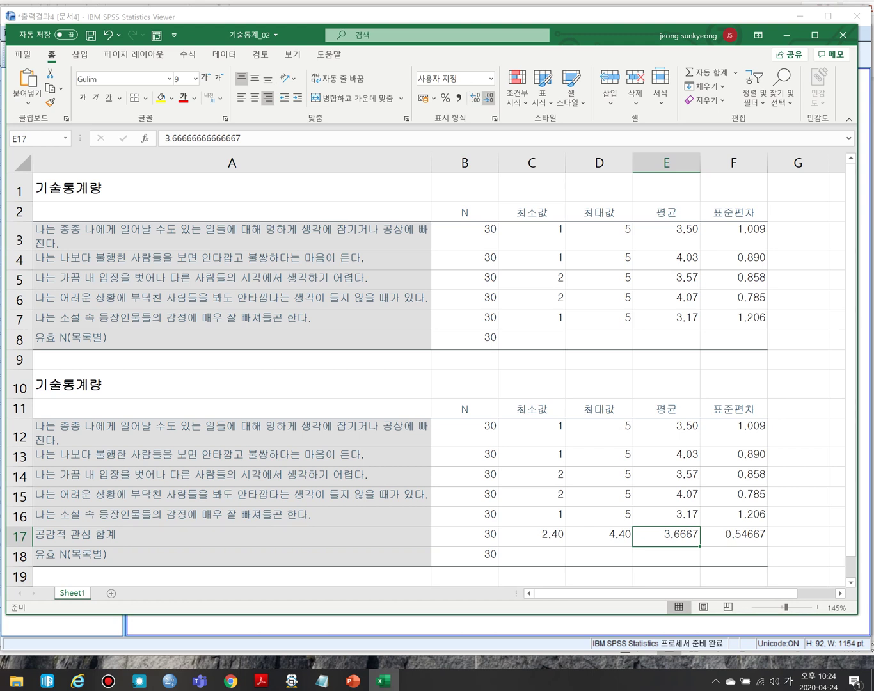
pyautogui.click(488, 98)
pyautogui.click(488, 97)
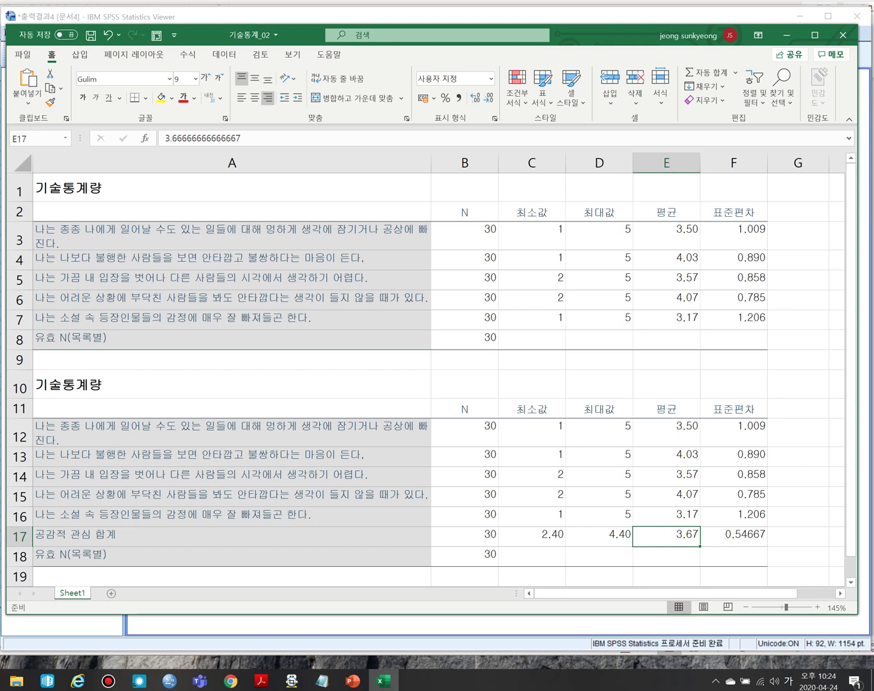
pyautogui.press('Right')
pyautogui.click(488, 97)
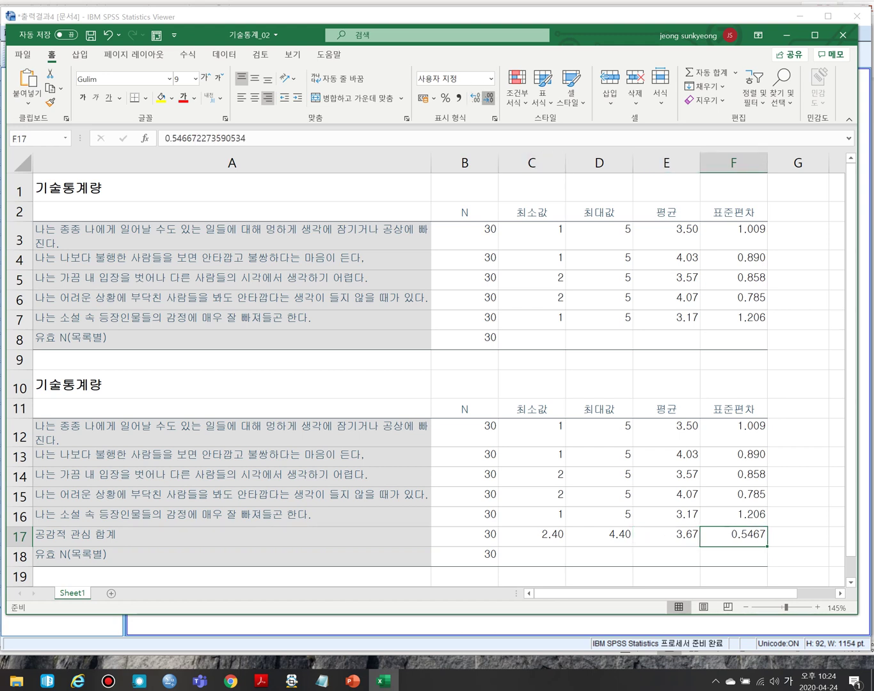
pyautogui.click(489, 97)
pyautogui.click(798, 432)
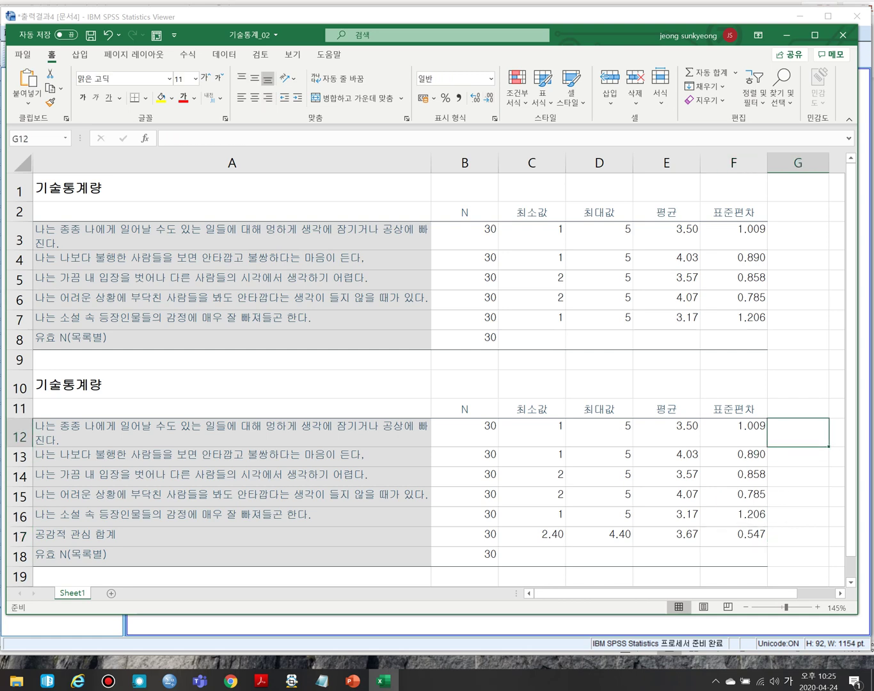
# Consult the article's 표 3 layout in Acrobat Reader and return to the Excel workbook
pyautogui.click(261, 681)
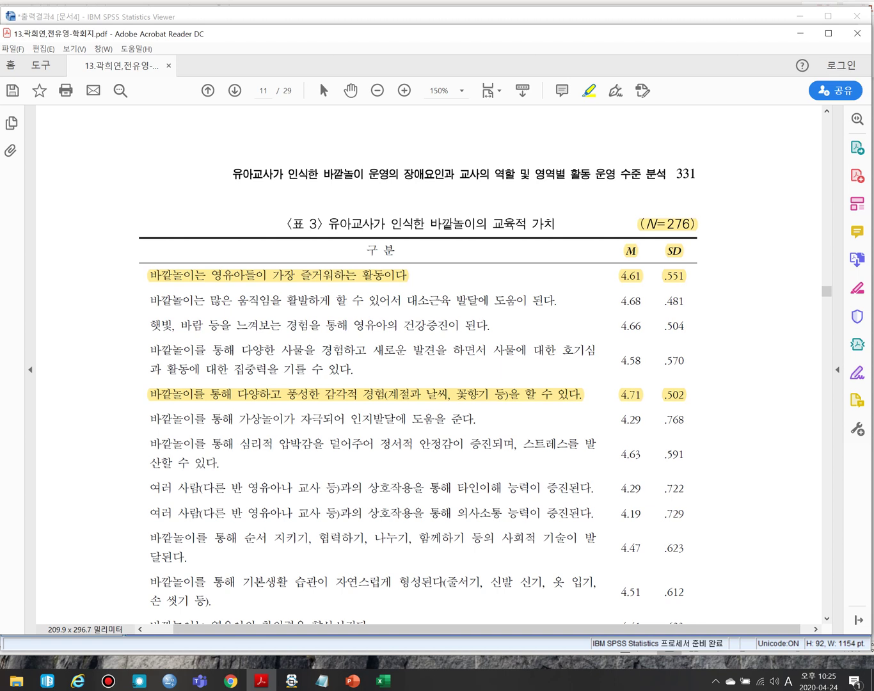
pyautogui.click(383, 681)
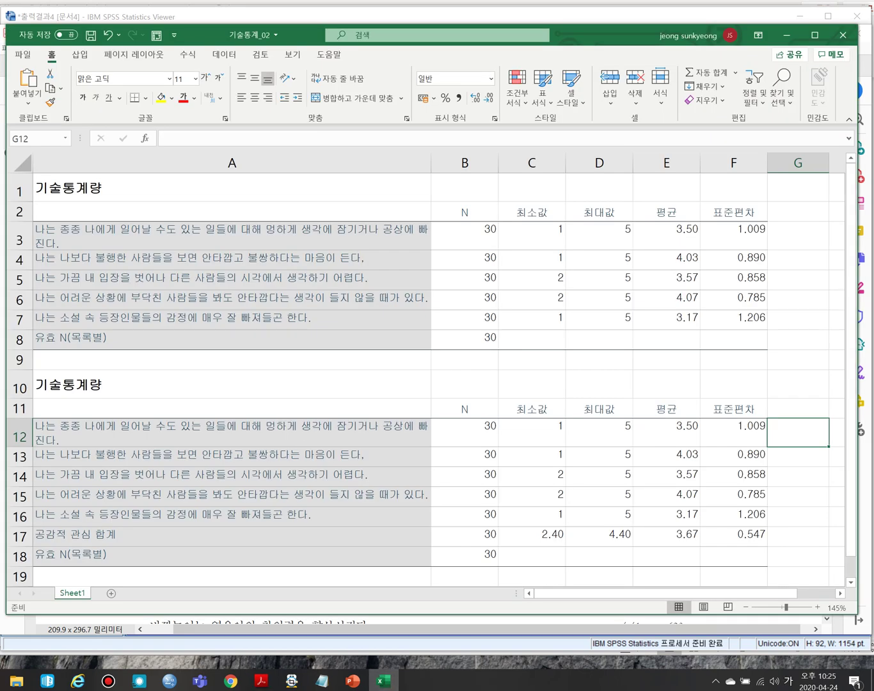
# Delete the 유효 N(목록별) row from the second table
pyautogui.click(19, 556)
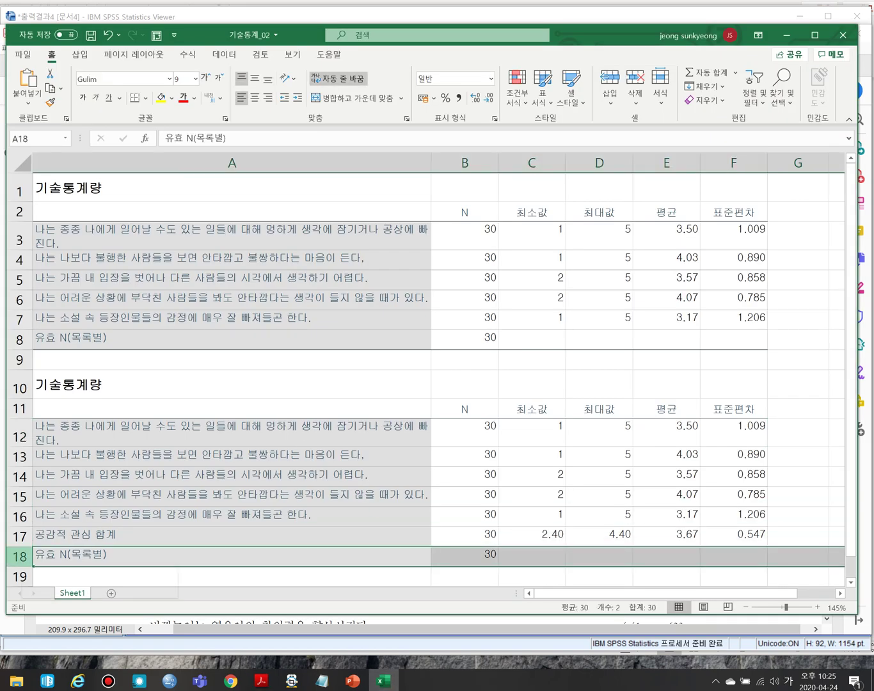
pyautogui.rightClick(19, 557)
pyautogui.click(57, 454)
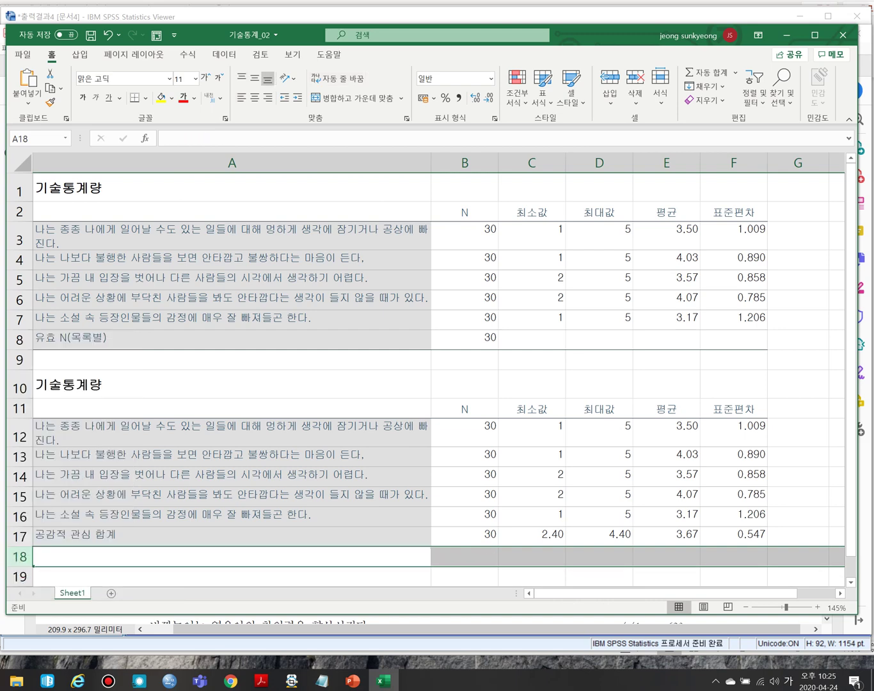
# Clear the 기술통계량 titles above both tables
pyautogui.click(128, 384)
pyautogui.press('BackSpace')
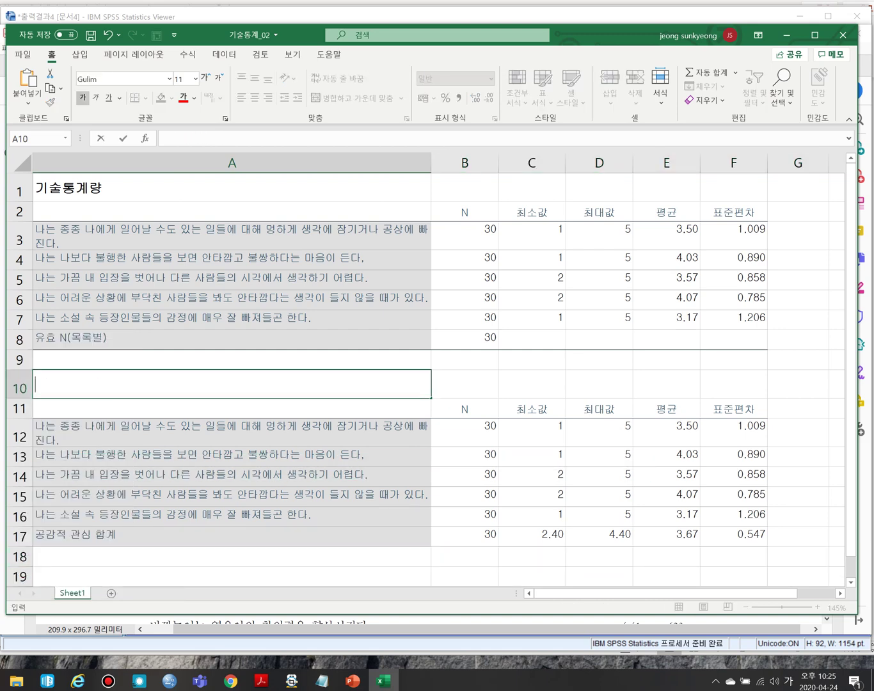
pyautogui.click(128, 189)
pyautogui.press('BackSpace')
# Fill the second table, from its header row through the 공감적 관심 합계 row, with yellow
pyautogui.moveTo(229, 408); pyautogui.dragTo(767, 544)
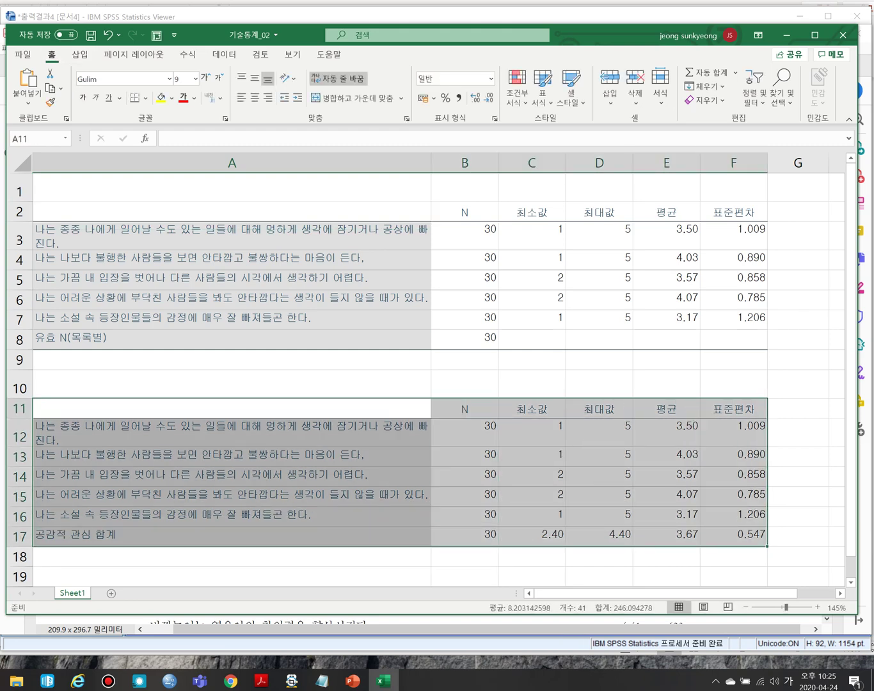
pyautogui.click(161, 97)
pyautogui.click(230, 383)
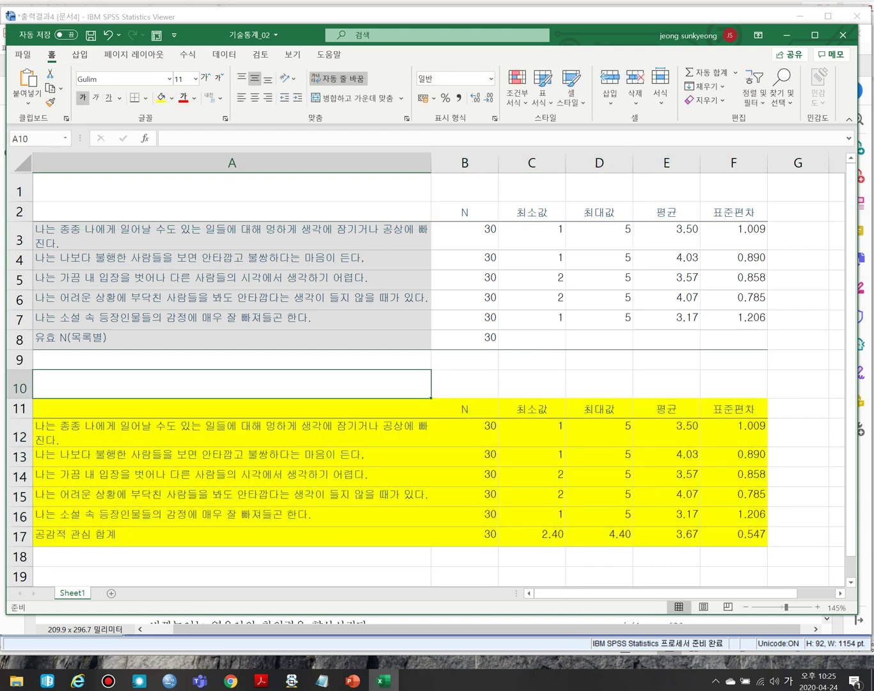
pyautogui.moveTo(734, 340); pyautogui.dragTo(192, 212)
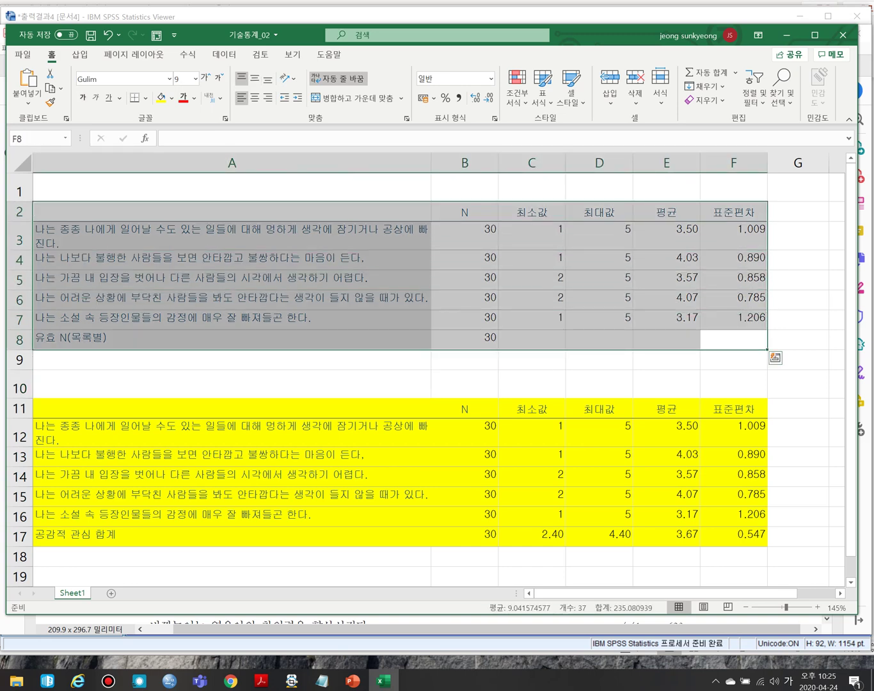
pyautogui.click(105, 535)
pyautogui.doubleClick(106, 533)
pyautogui.doubleClick(105, 533)
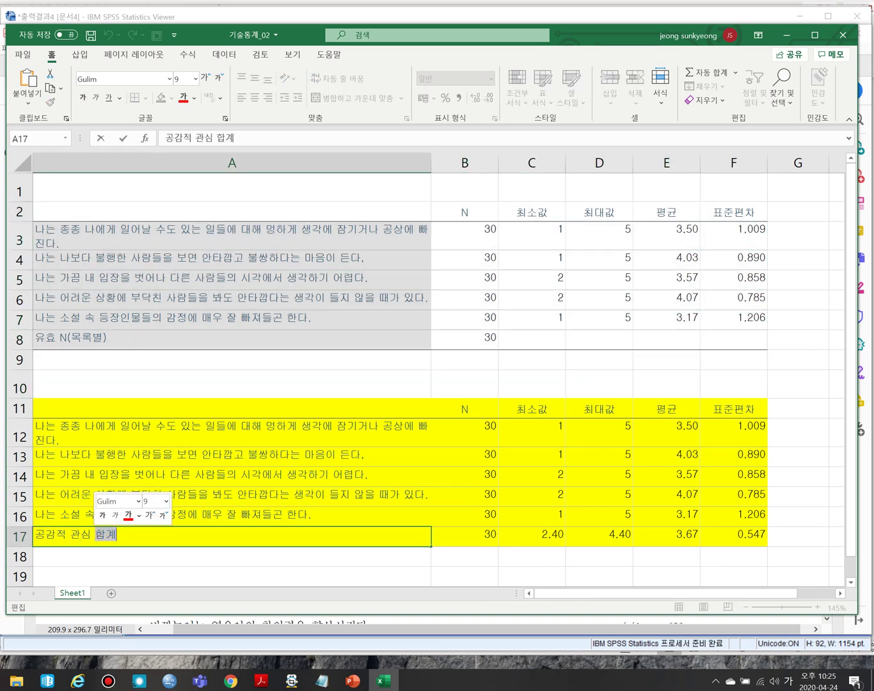
pyautogui.click(231, 339)
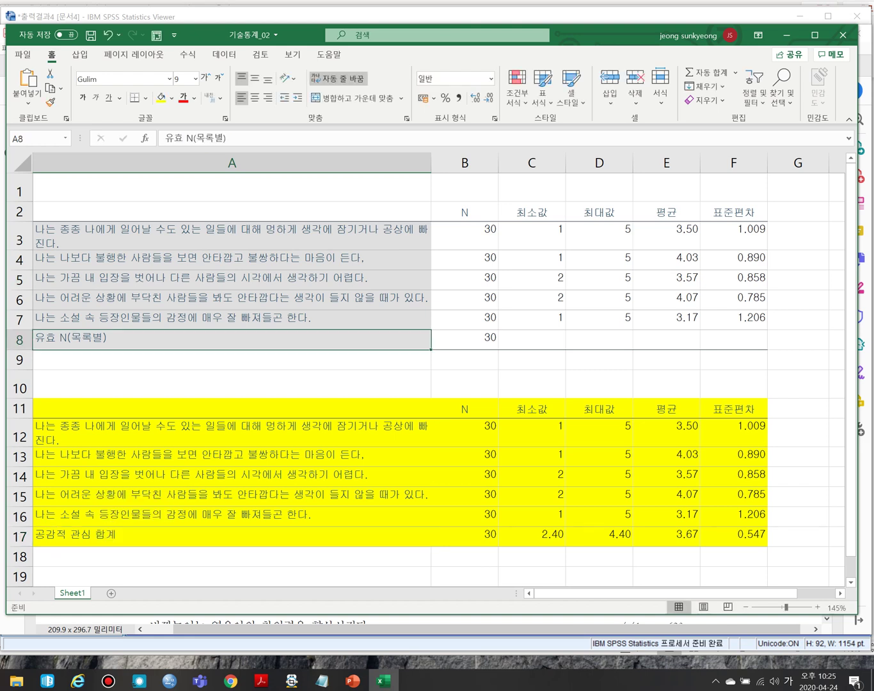
# Review the Q2 variable's name and label in the SPSS Data Editor, check the descriptives output in the Viewer, and return to Excel
pyautogui.moveTo(168, 681)
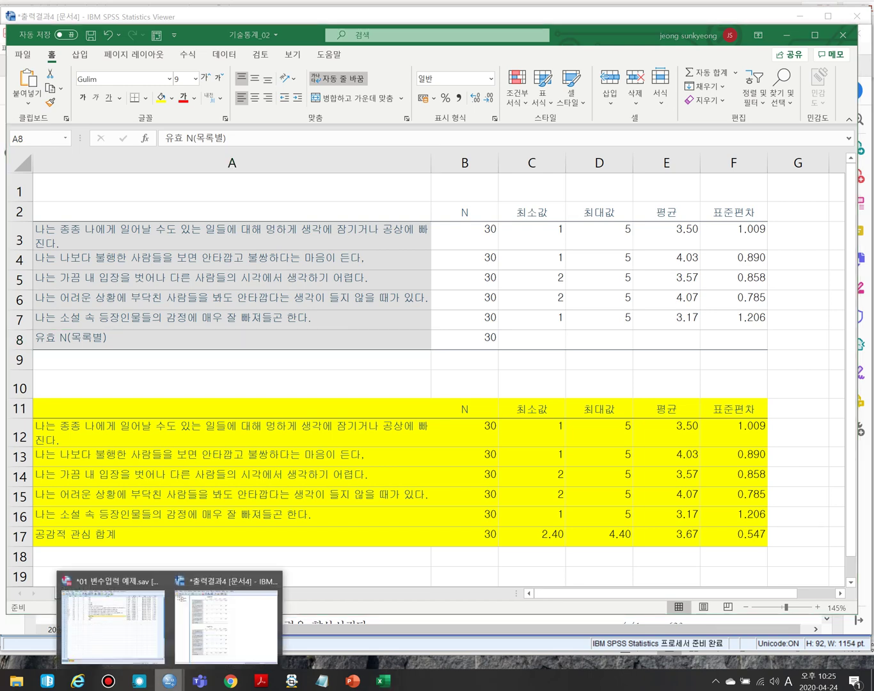
pyautogui.click(112, 617)
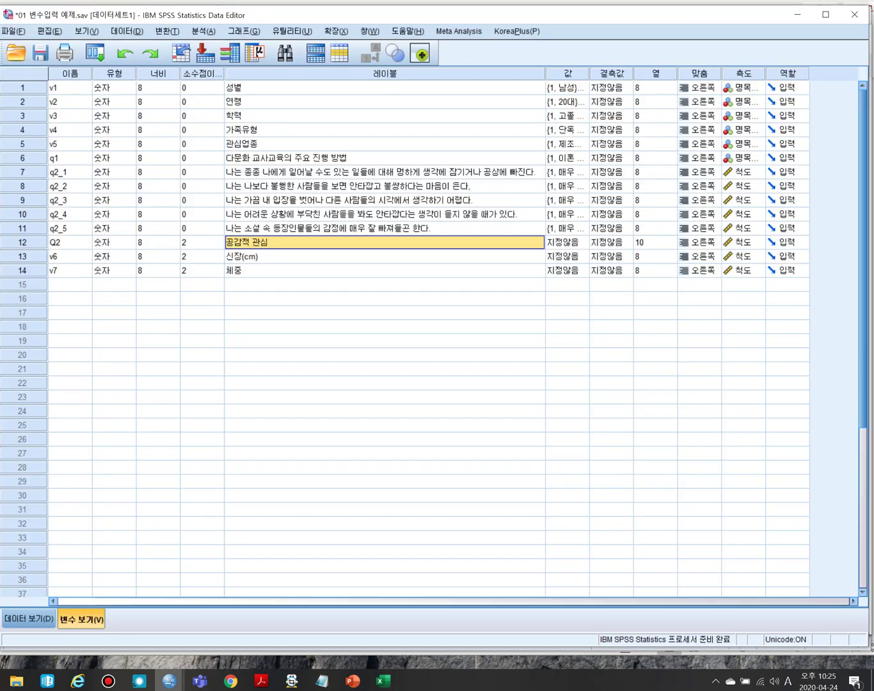
pyautogui.click(22, 242)
pyautogui.click(70, 243)
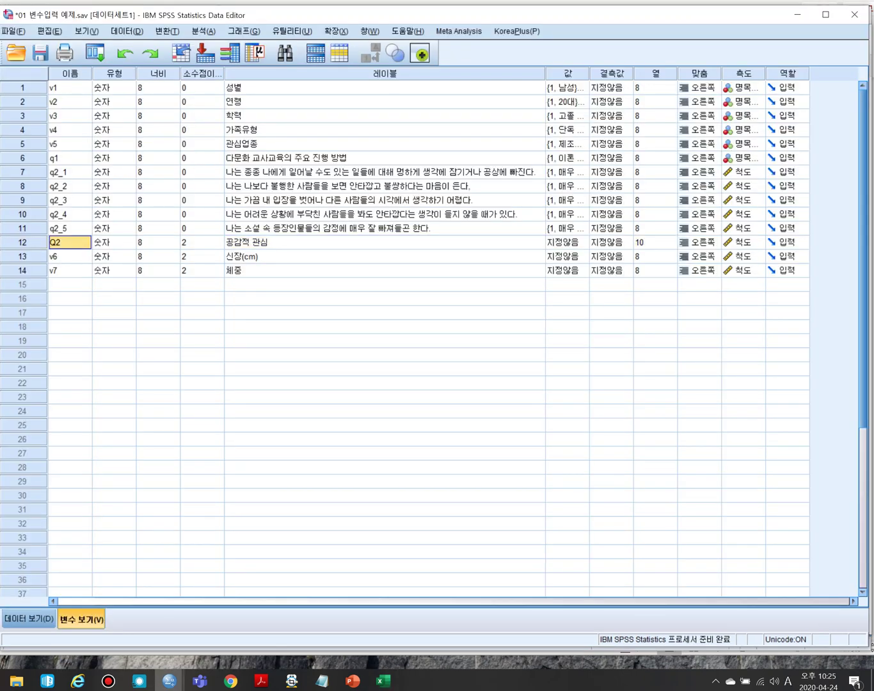
pyautogui.click(288, 242)
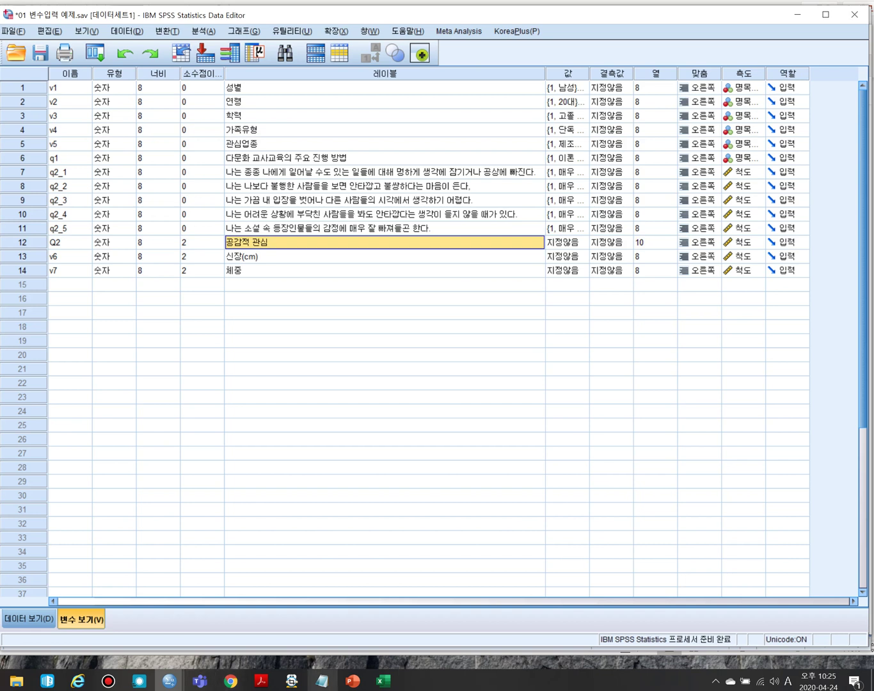
pyautogui.click(169, 681)
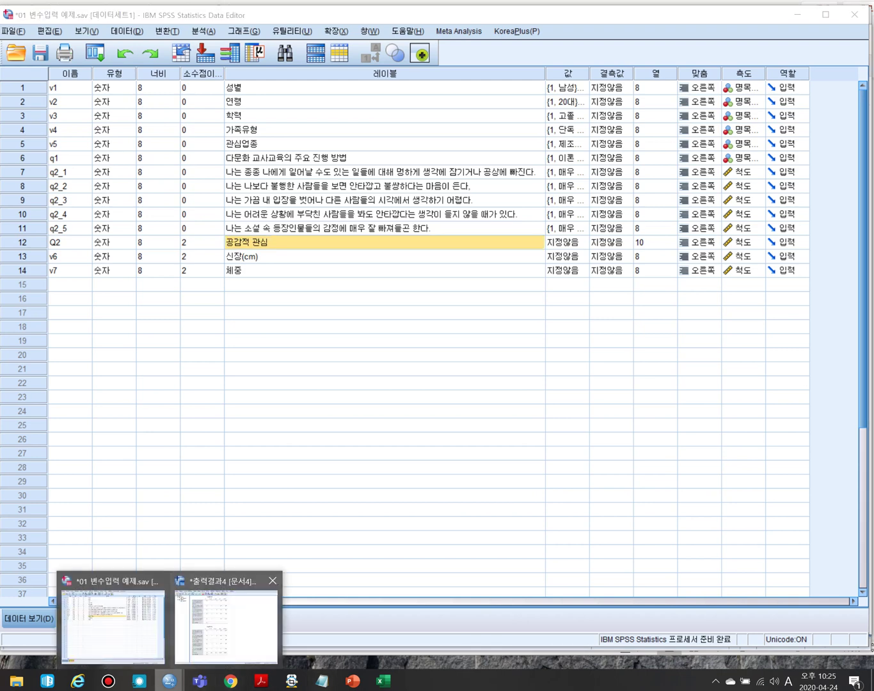
pyautogui.click(226, 625)
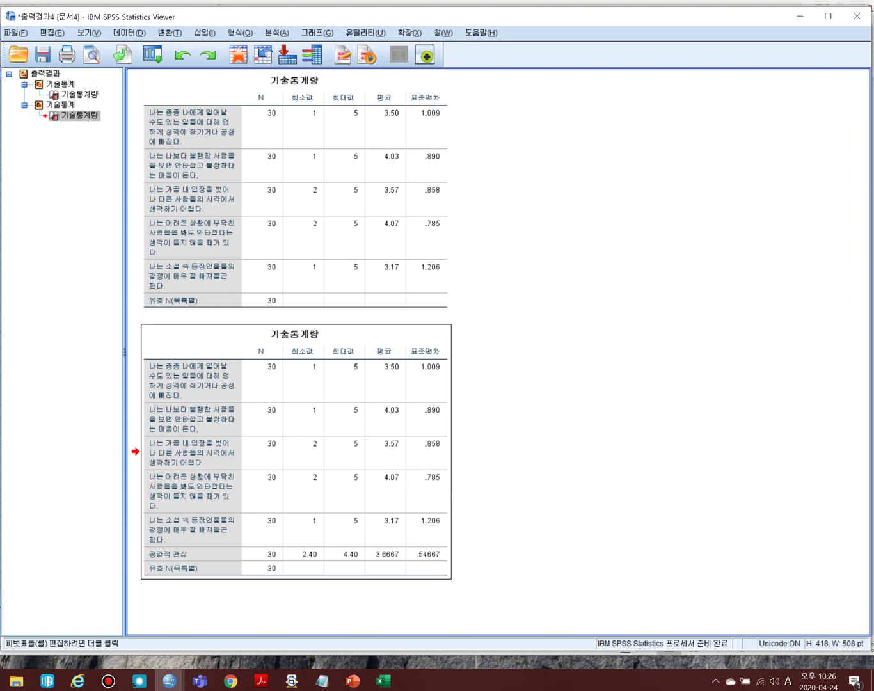
pyautogui.click(383, 680)
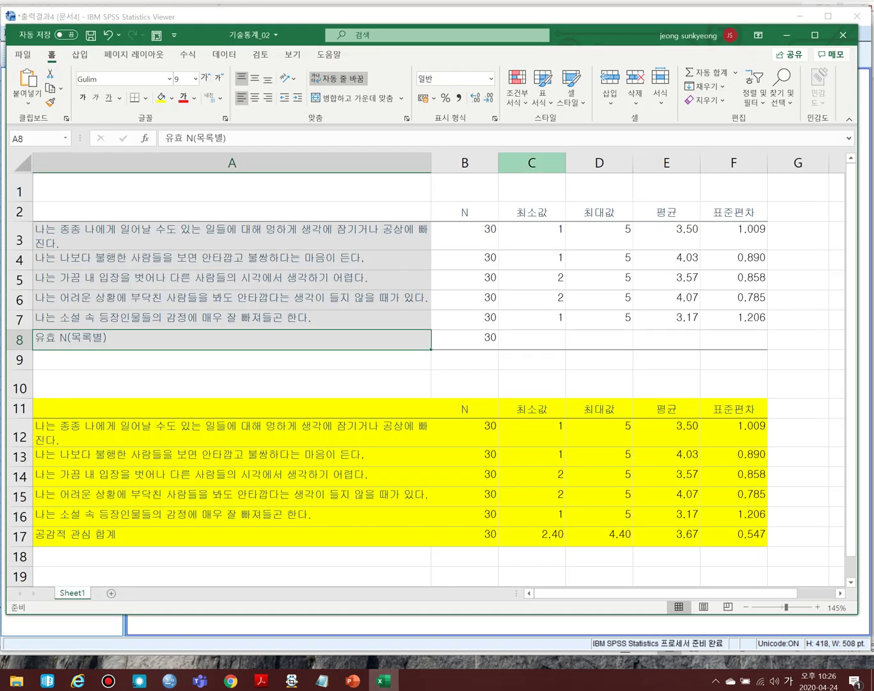
# Delete the 최소값 and 최대값 columns from the worksheet
pyautogui.moveTo(532, 163); pyautogui.dragTo(595, 163)
pyautogui.rightClick(590, 160)
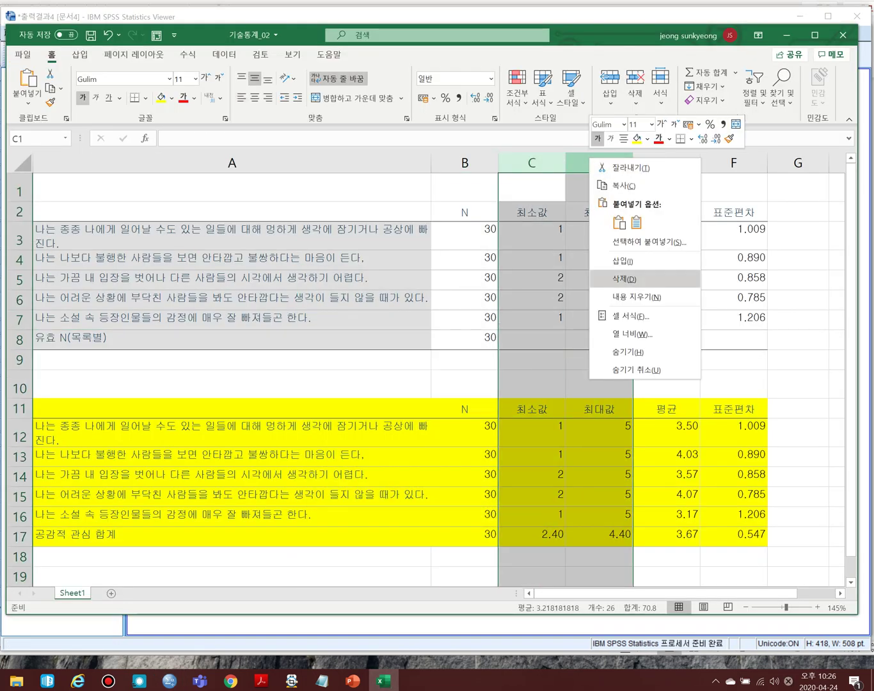
pyautogui.click(624, 279)
pyautogui.click(726, 260)
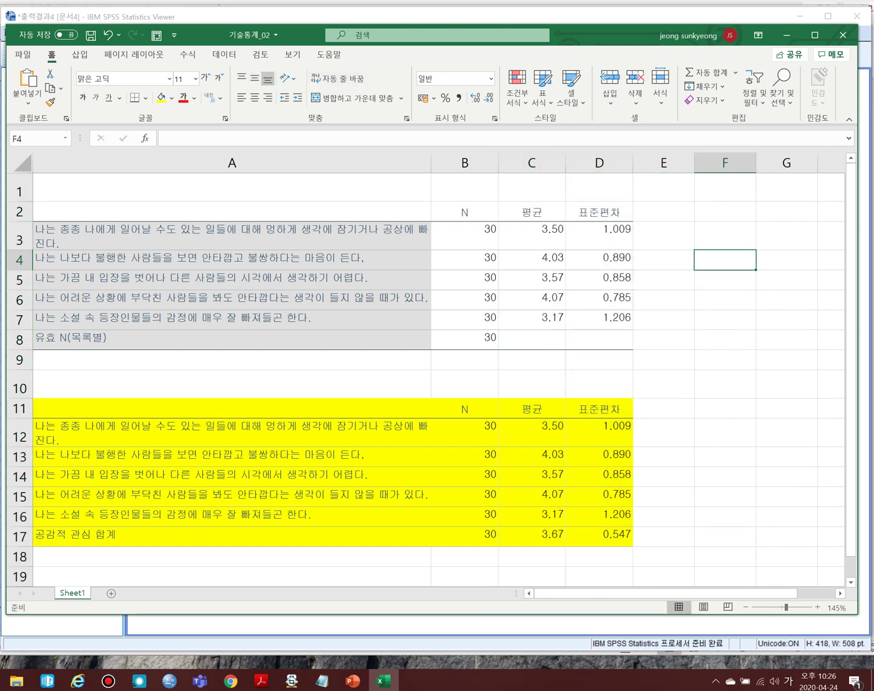
# Save the 기술통계_02 workbook
pyautogui.moveTo(192, 211); pyautogui.dragTo(599, 534)
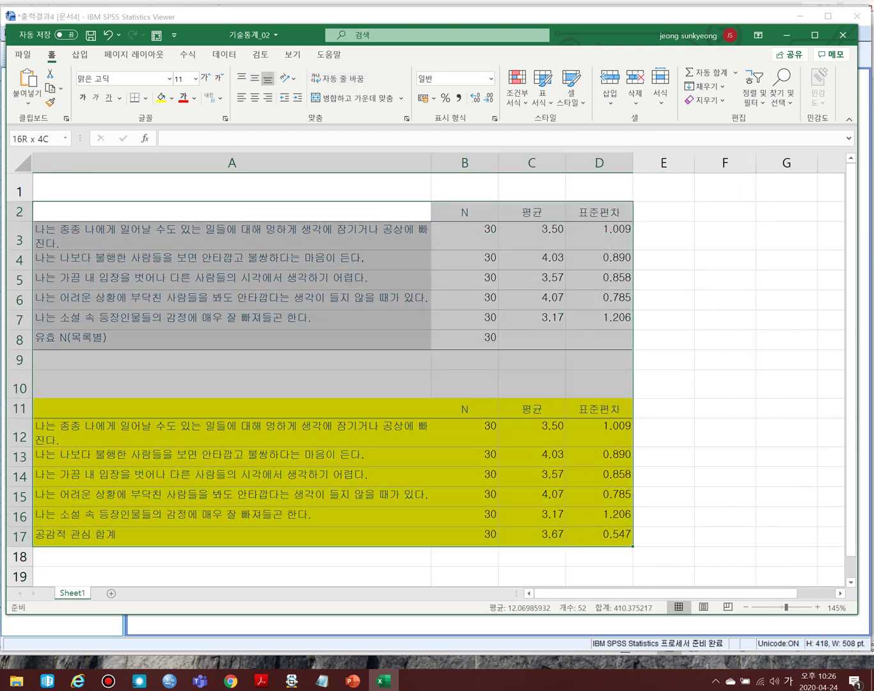
pyautogui.click(725, 433)
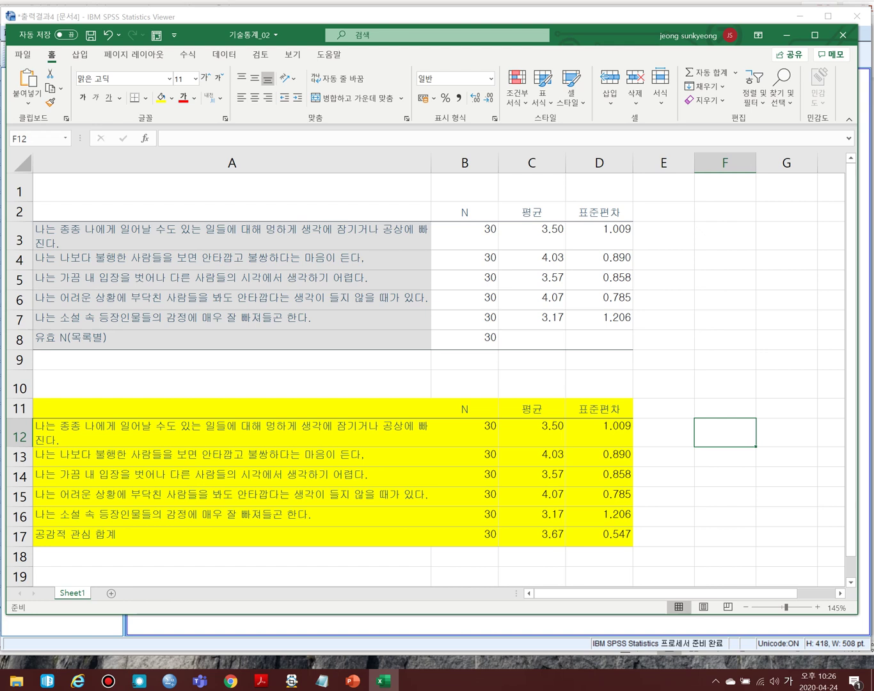
pyautogui.hotkey('ctrl', 's')
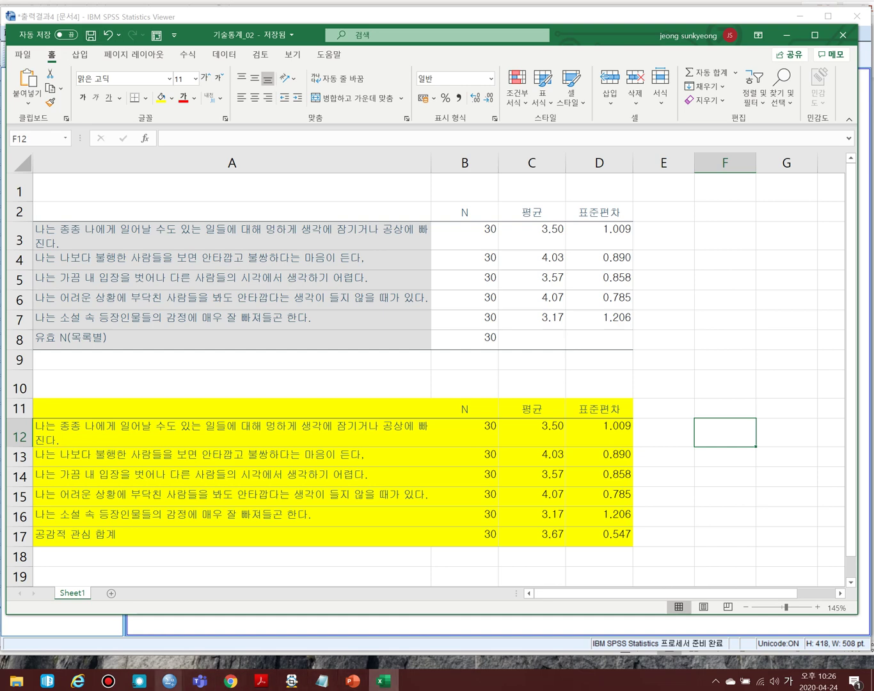
# Switch to the SPSS Data Editor and examine the definitions of variables v6 and v7
pyautogui.click(169, 681)
pyautogui.click(227, 626)
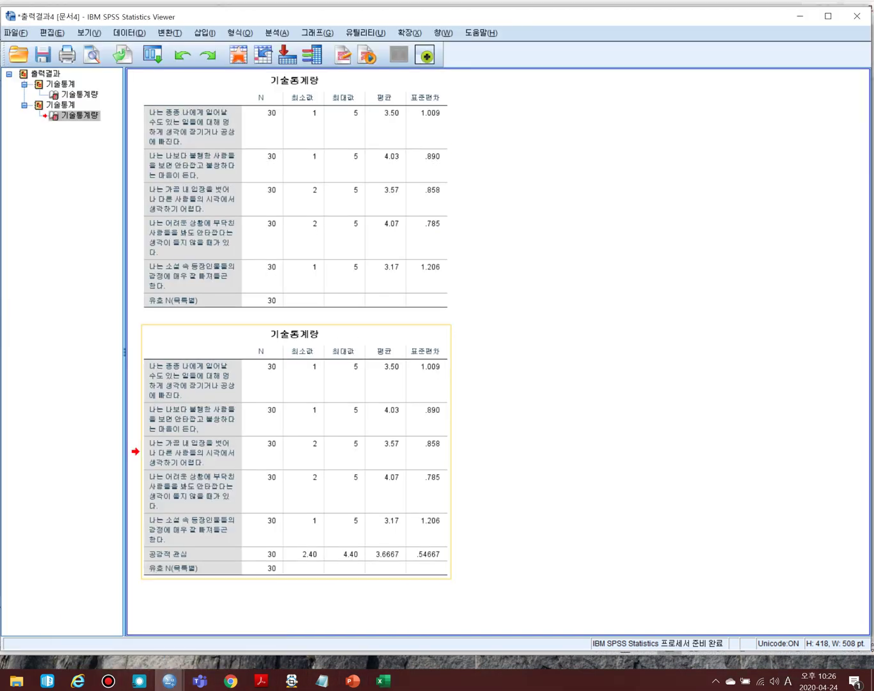
pyautogui.click(169, 681)
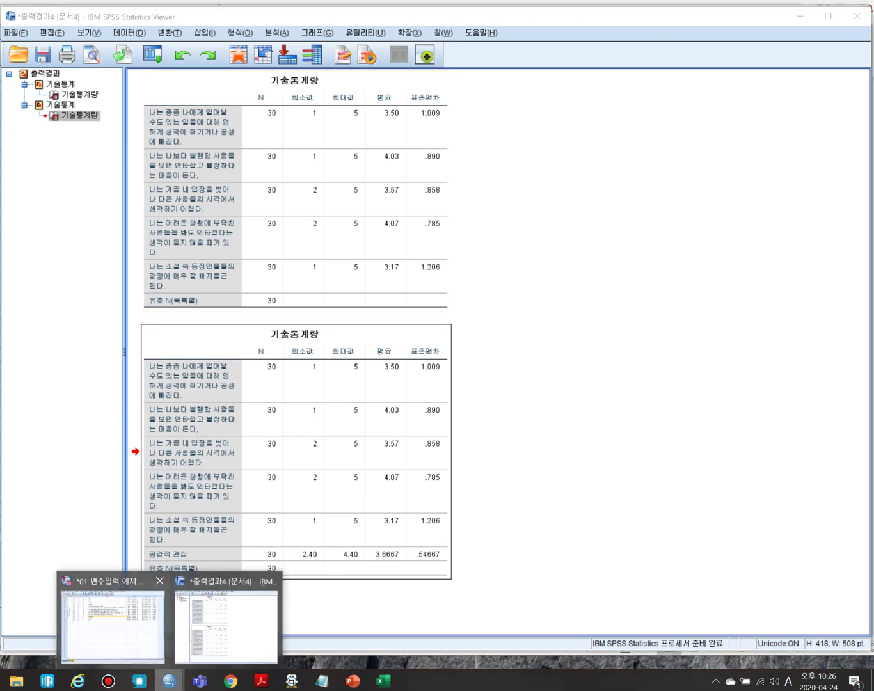
pyautogui.click(113, 623)
pyautogui.click(383, 284)
pyautogui.moveTo(384, 257); pyautogui.dragTo(384, 271)
pyautogui.click(22, 256)
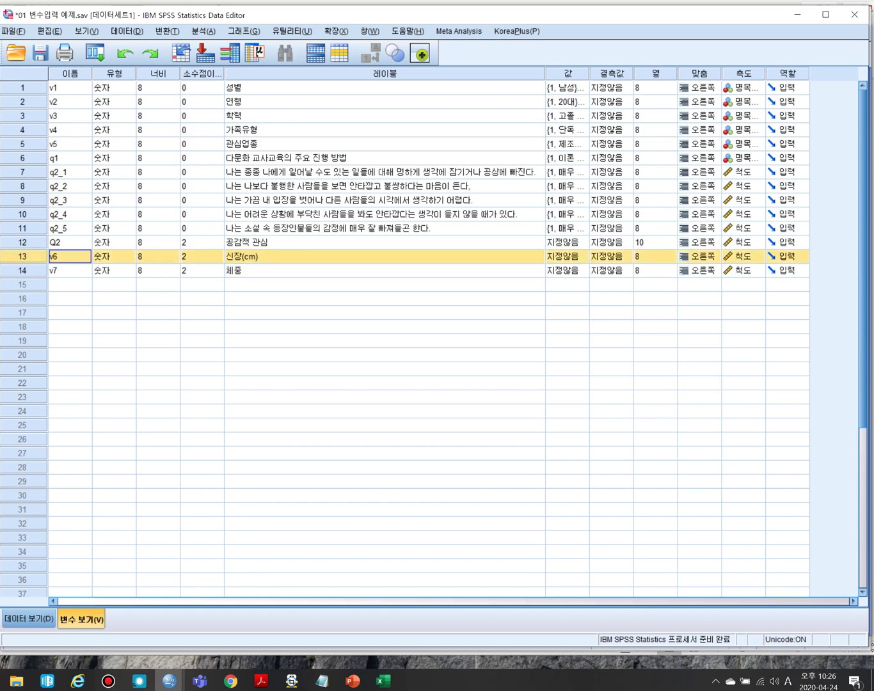
pyautogui.click(23, 270)
pyautogui.click(23, 256)
pyautogui.click(23, 270)
pyautogui.click(383, 368)
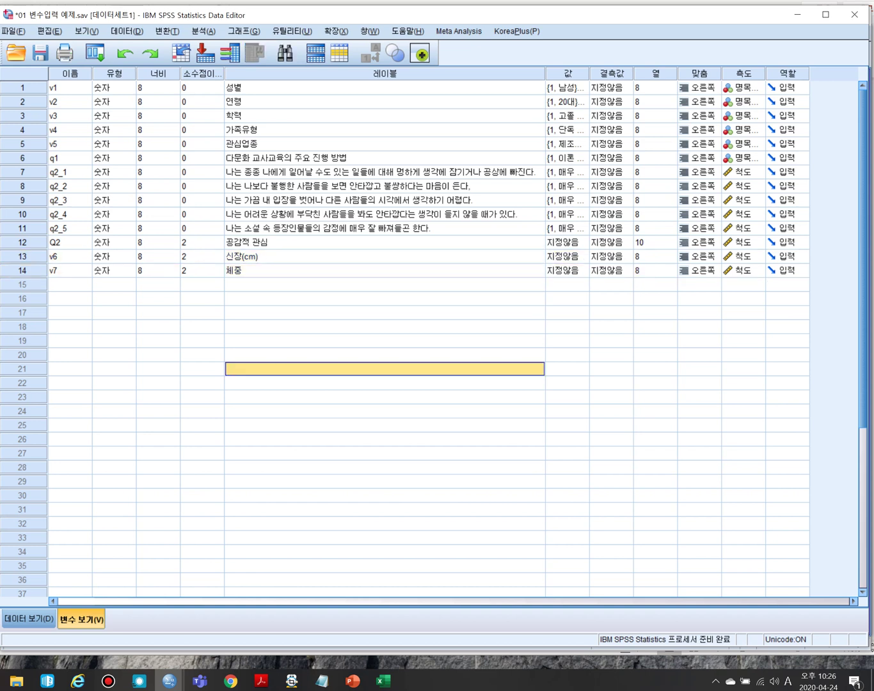
# Change the label of variable v7 to 체중(kg)
pyautogui.click(383, 256)
pyautogui.doubleClick(269, 256)
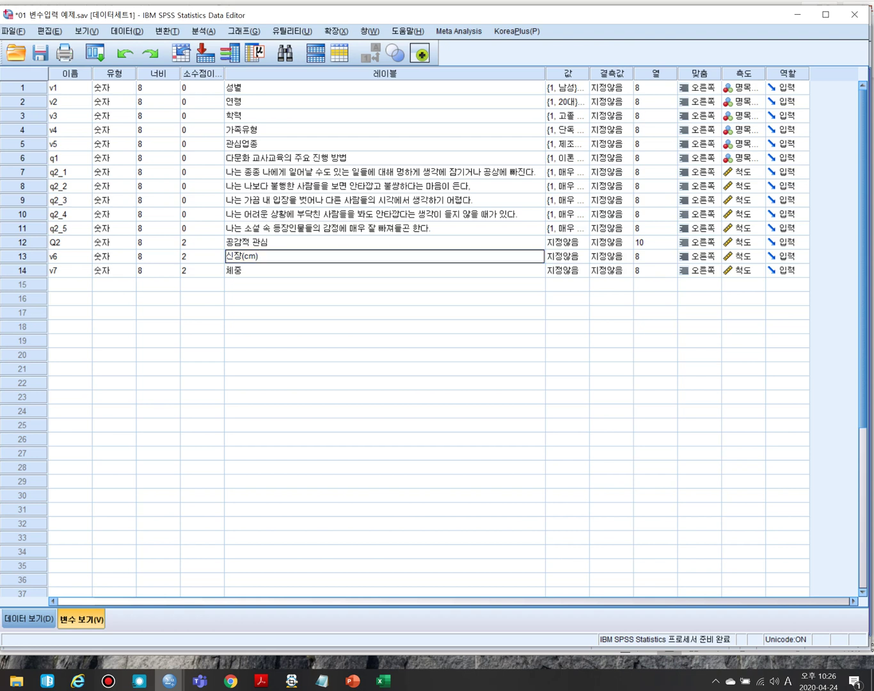
pyautogui.click(242, 256)
pyautogui.press('Return')
pyautogui.press('F2')
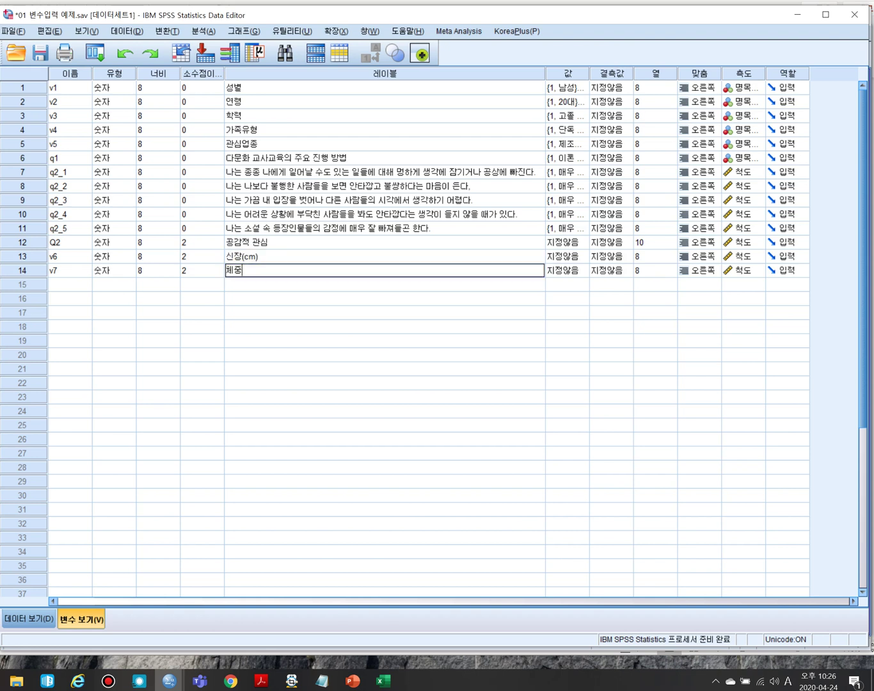
pyautogui.write('(')
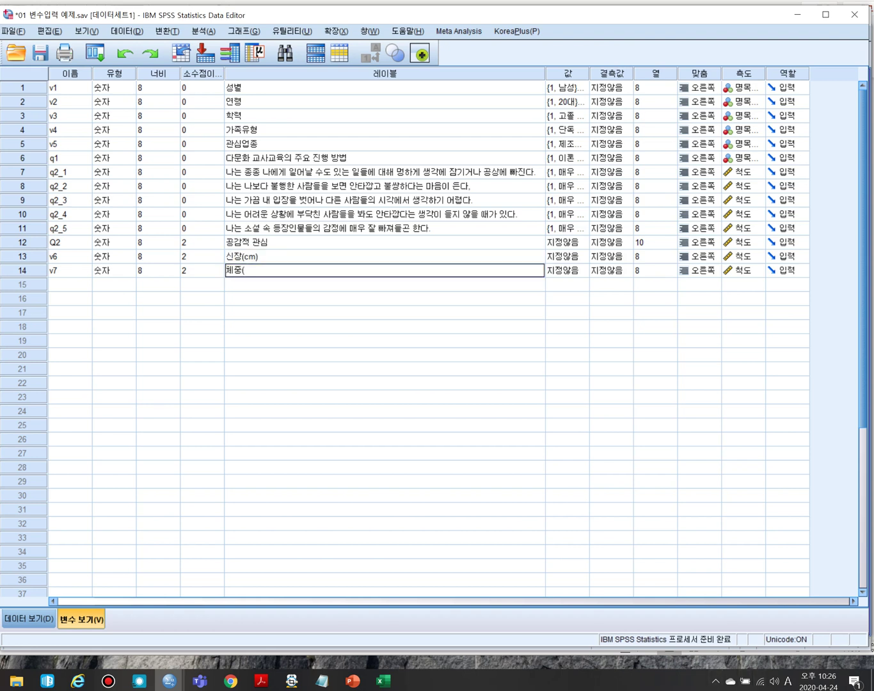
pyautogui.write('kg)')
pyautogui.click(384, 411)
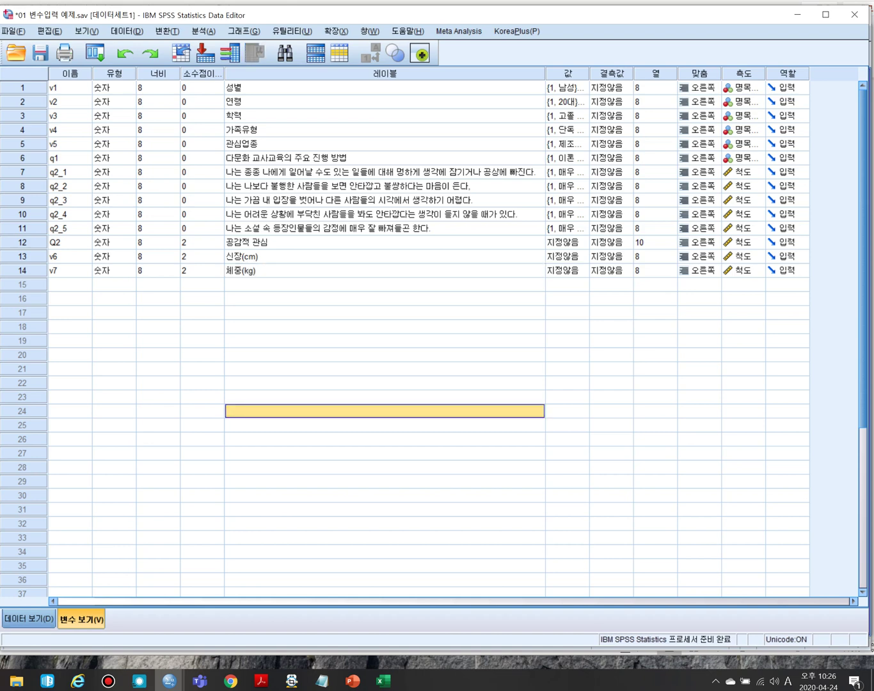
# Examine the v6 and v7 data columns in Data View and their definitions in Variable View
pyautogui.hotkey('ctrl', 't')
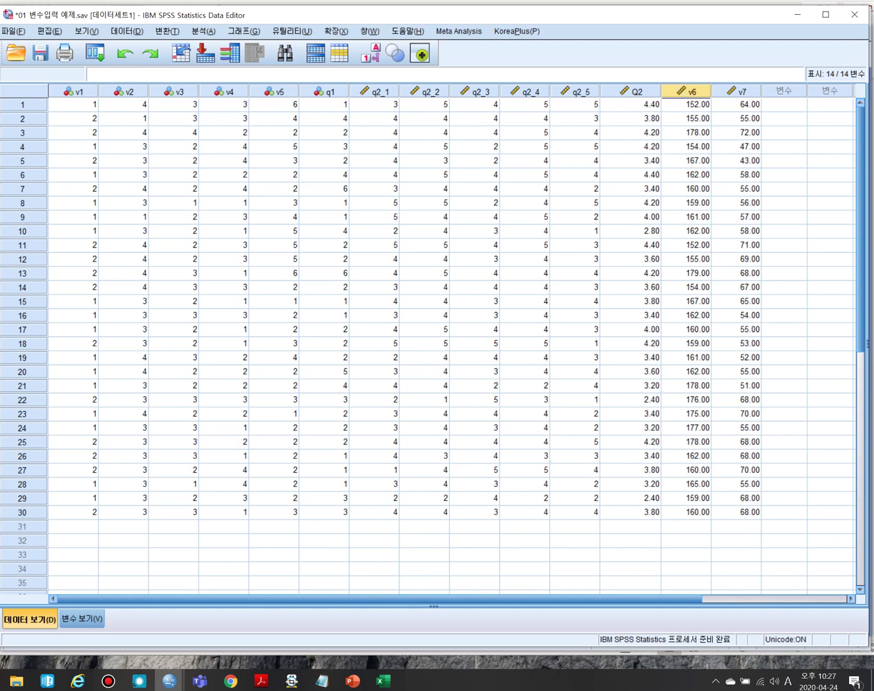
pyautogui.click(686, 91)
pyautogui.click(736, 92)
pyautogui.click(686, 91)
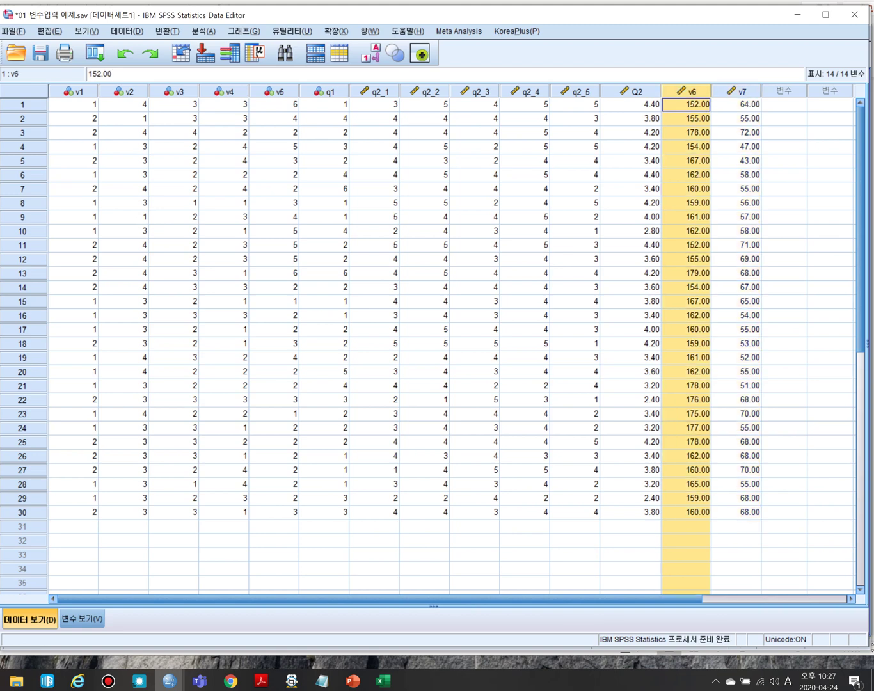
pyautogui.click(736, 91)
pyautogui.click(686, 92)
pyautogui.click(82, 618)
pyautogui.click(23, 257)
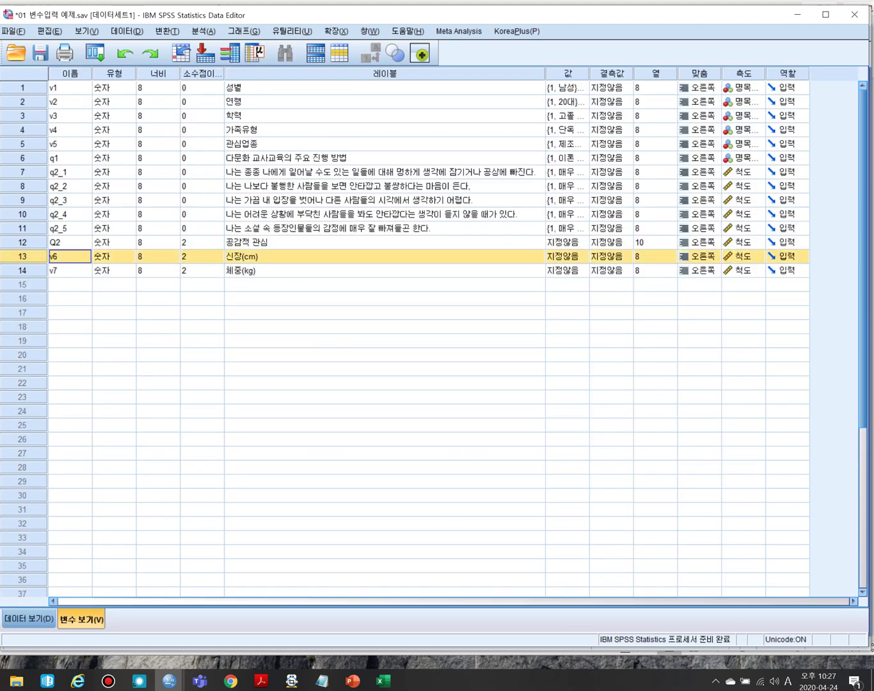
pyautogui.click(23, 270)
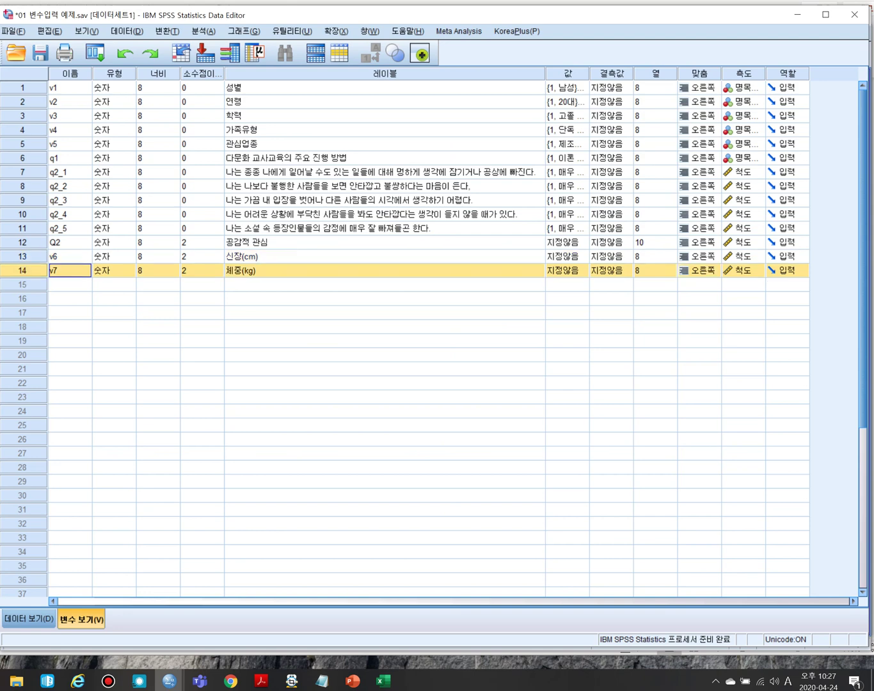
# Open the Descriptives analysis and remove q2_1 to q2_5 and Q2 from its variable list
pyautogui.click(203, 31)
pyautogui.moveTo(229, 63)
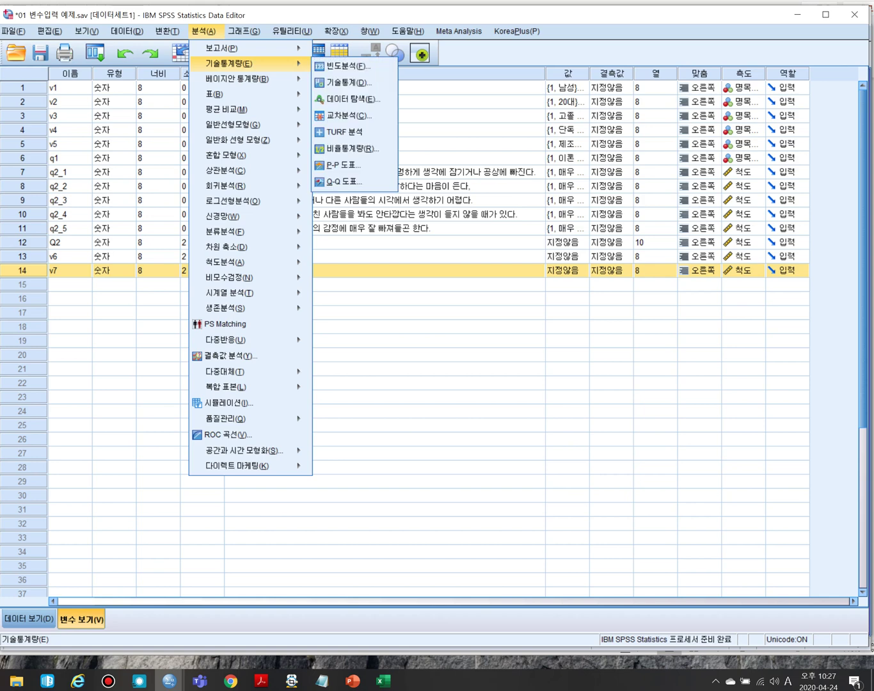
pyautogui.click(349, 82)
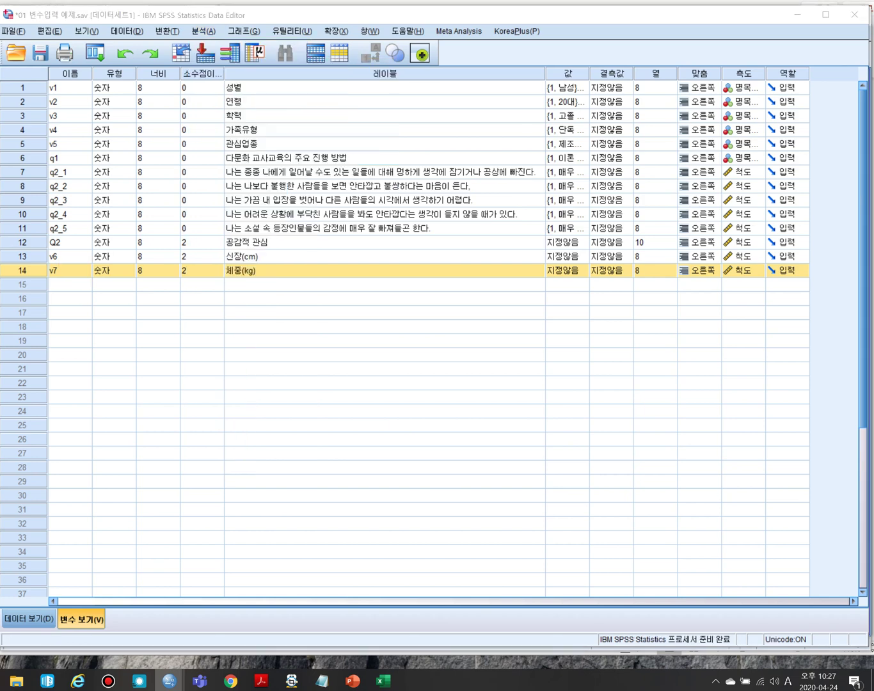
pyautogui.click(592, 223)
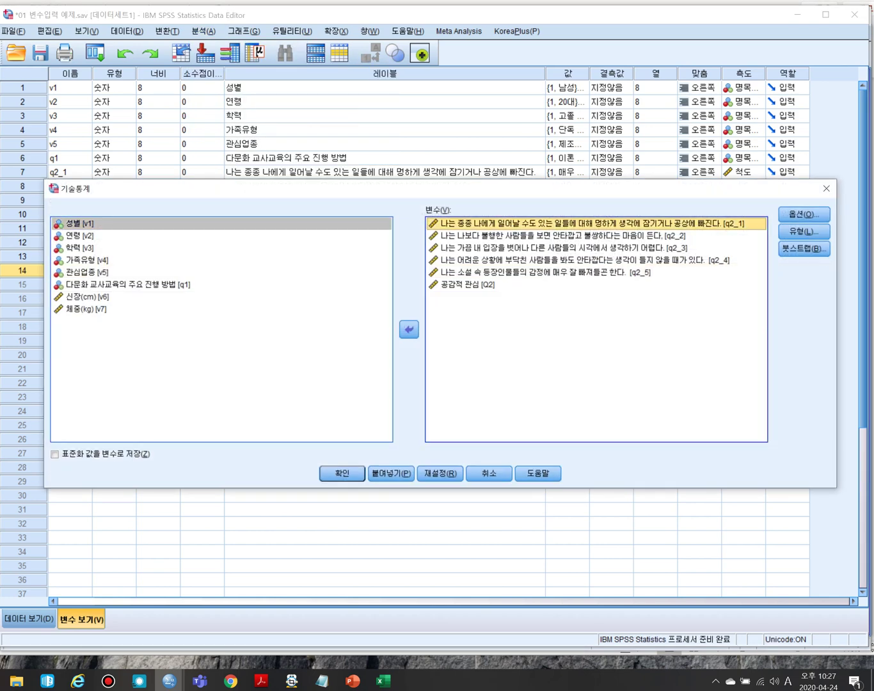
pyautogui.keyDown('shift'); pyautogui.click(592, 285); pyautogui.keyUp('shift')
pyautogui.click(409, 329)
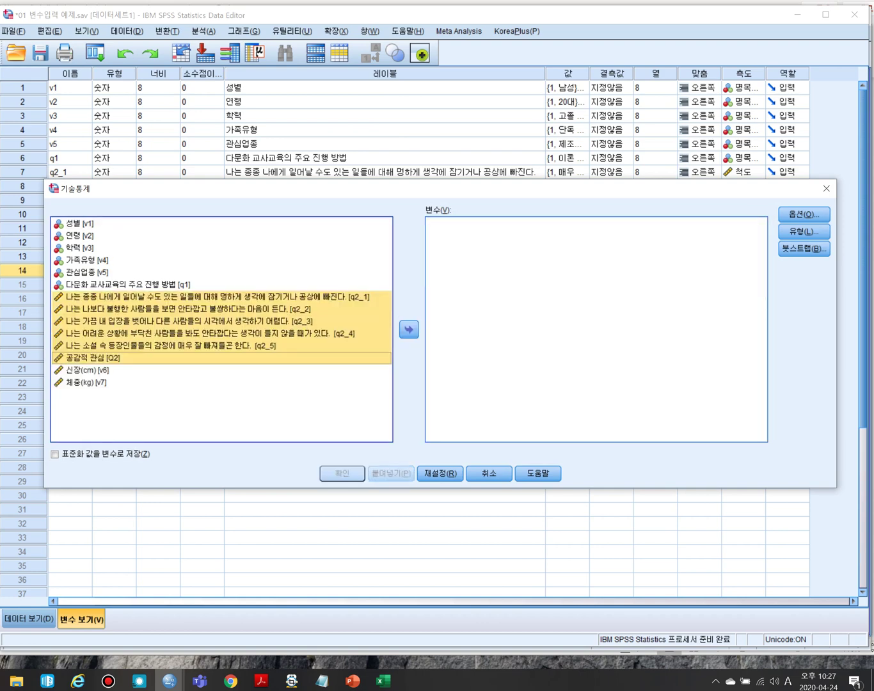
# Add 신장(cm) [v6] and 체중(kg) [v7] as the variables and run the descriptives
pyautogui.click(87, 381)
pyautogui.click(87, 370)
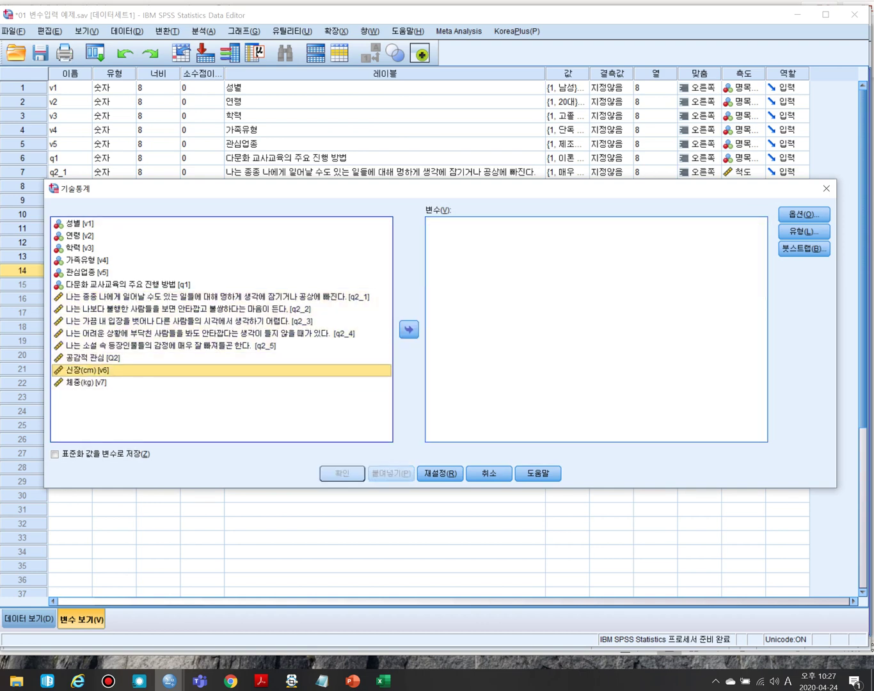
pyautogui.hotkey('shift', 'Down')
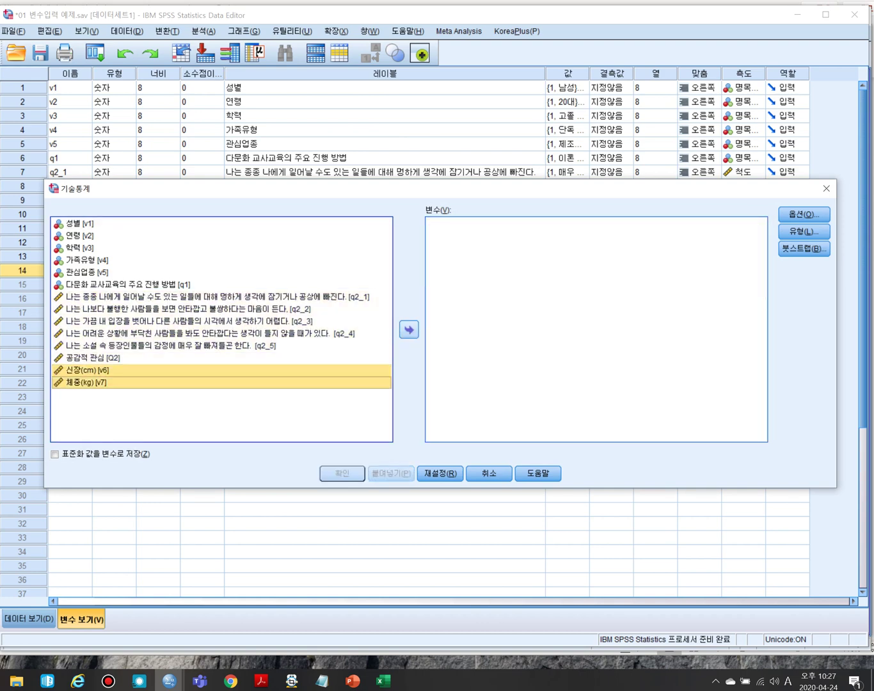
pyautogui.click(409, 330)
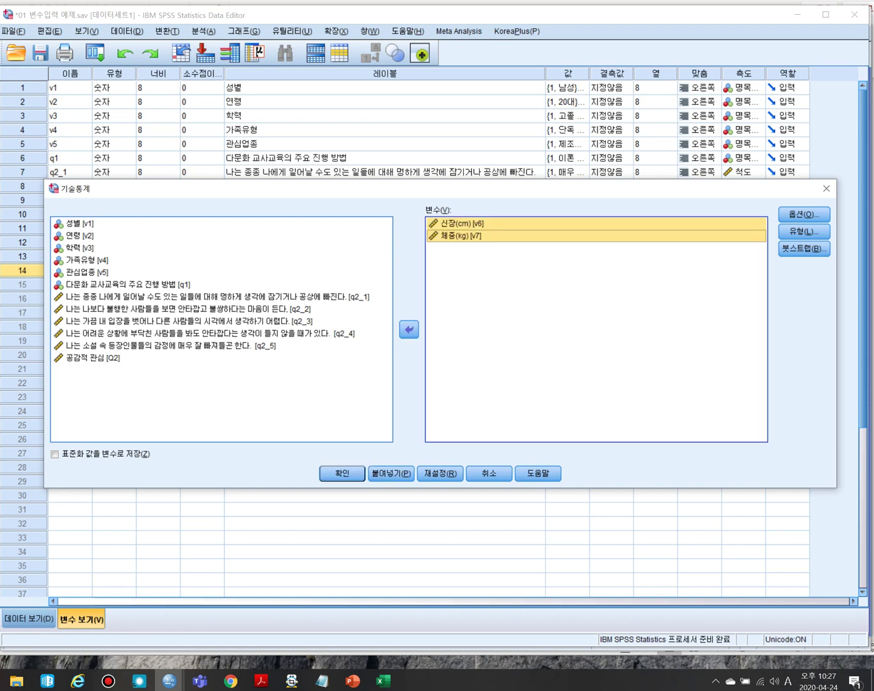
pyautogui.click(341, 473)
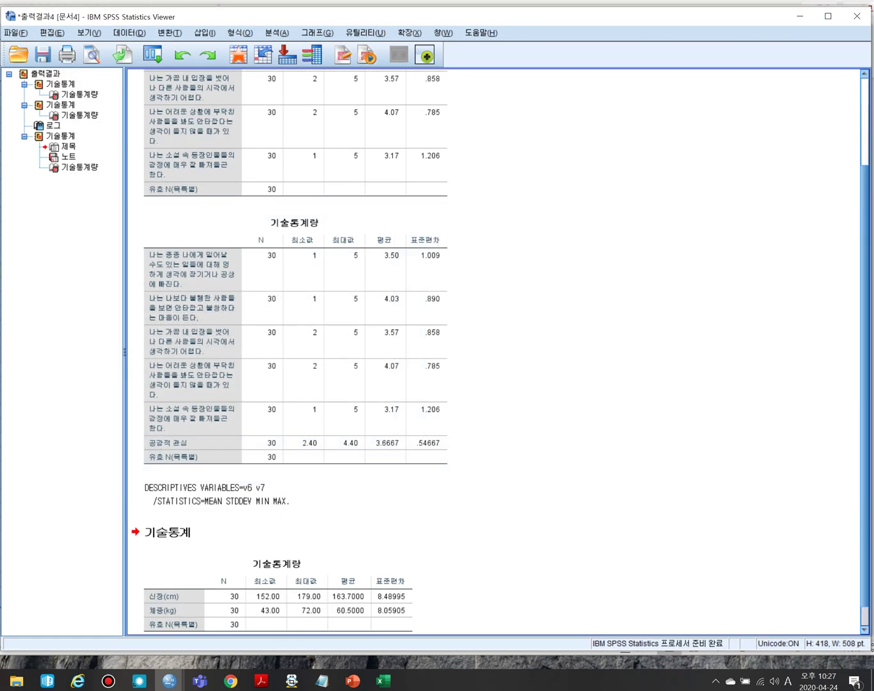
# Cut the syntax log of the v6 and v7 descriptives from the output
pyautogui.click(240, 477)
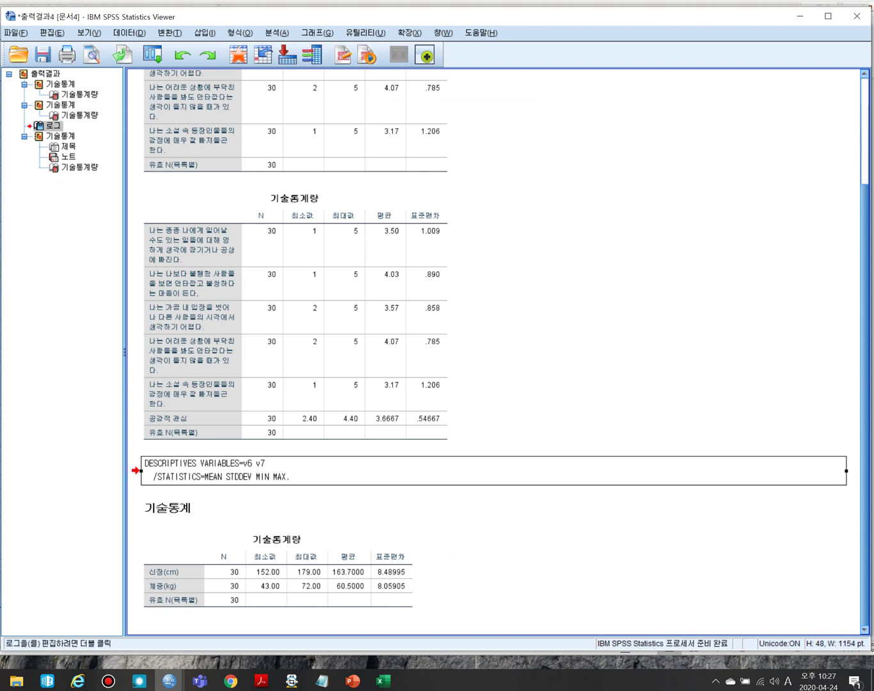
pyautogui.rightClick(239, 478)
pyautogui.press('Up')
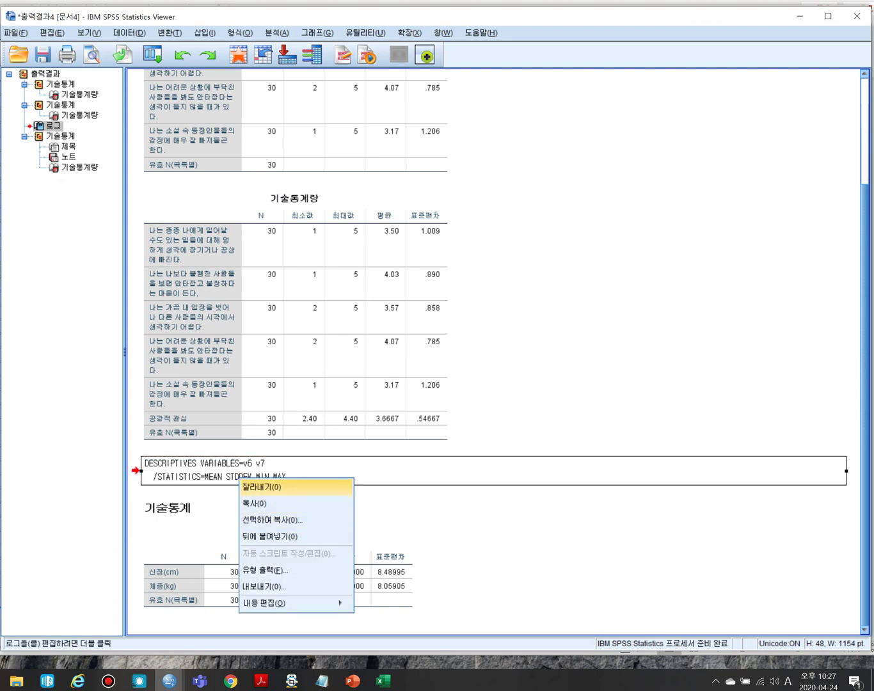
pyautogui.press('Return')
# Cut the 기술통계 title and the notes item of the height and weight results, keeping their statistics table
pyautogui.click(147, 507)
pyautogui.rightClick(147, 507)
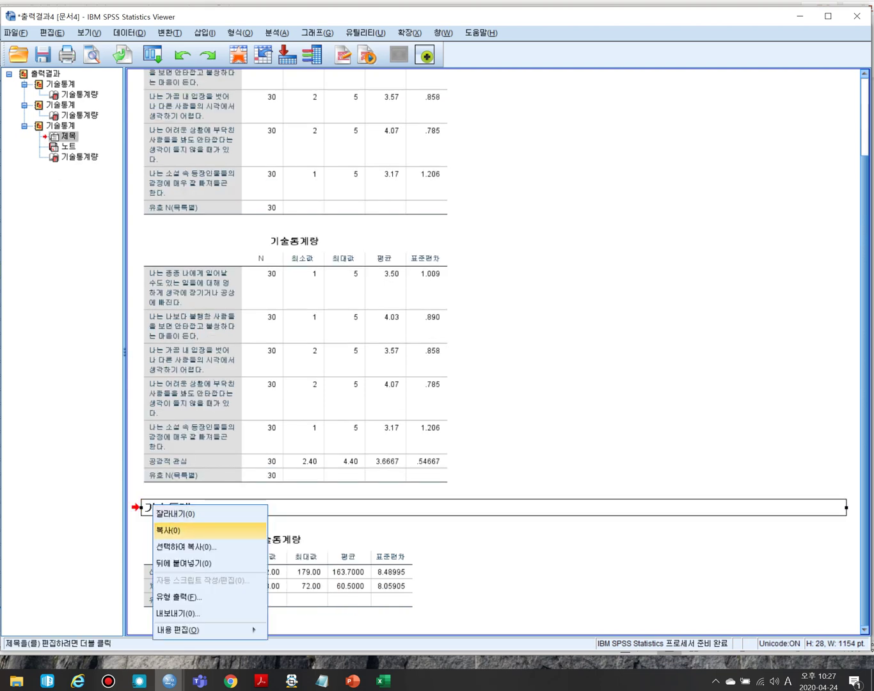
pyautogui.press('Up')
pyautogui.press('Return')
pyautogui.click(279, 569)
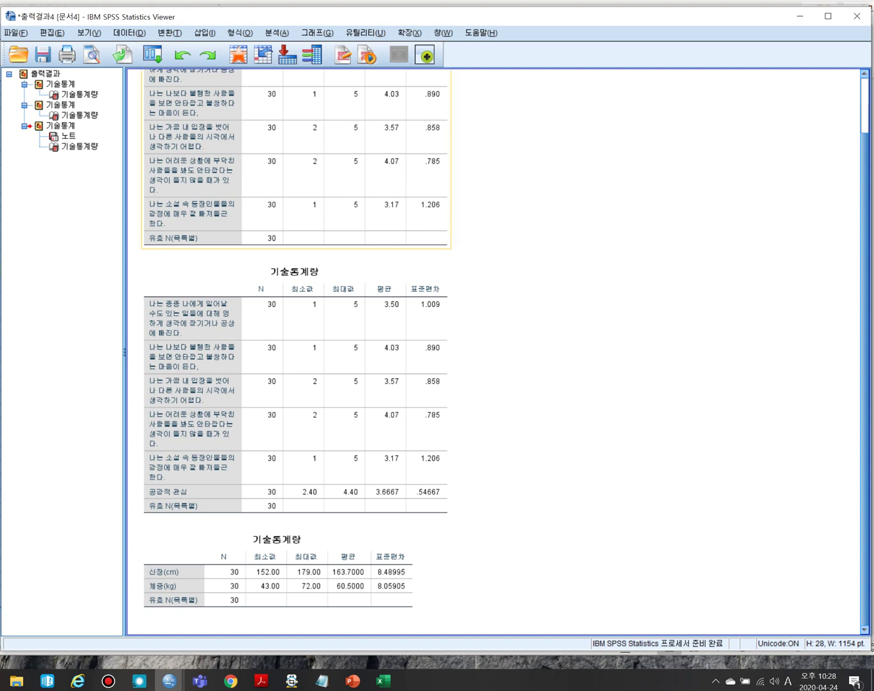
pyautogui.rightClick(60, 136)
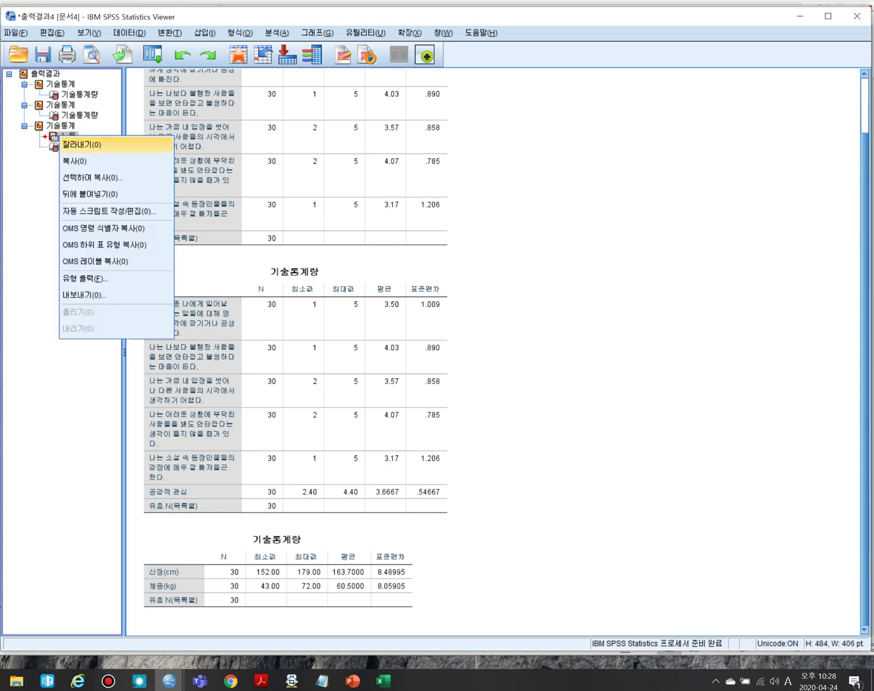
pyautogui.click(82, 145)
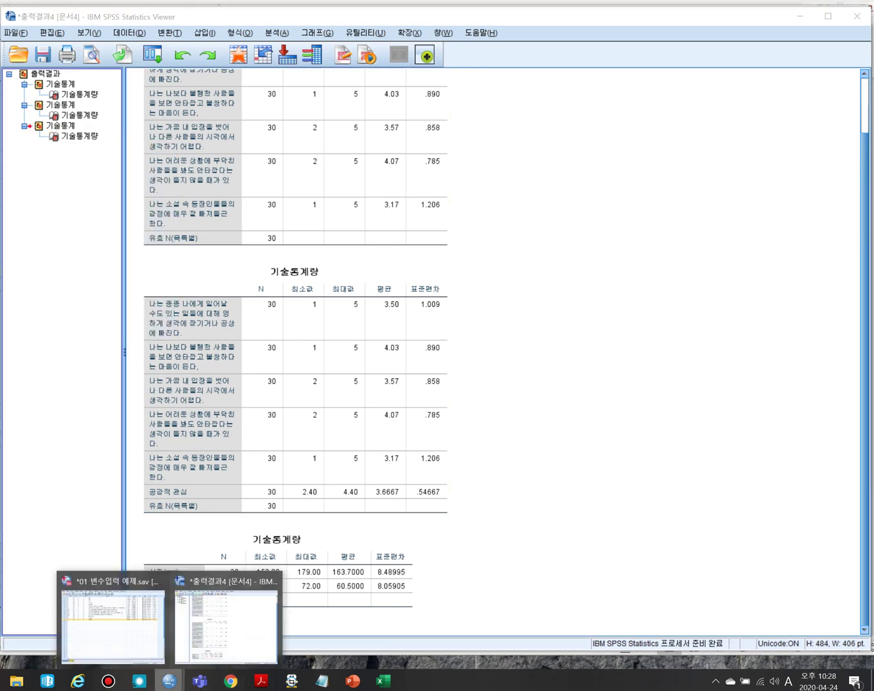
# Reopen the Descriptives analysis for v6 and v7 in the Data Editor and examine its statistics options
pyautogui.click(112, 623)
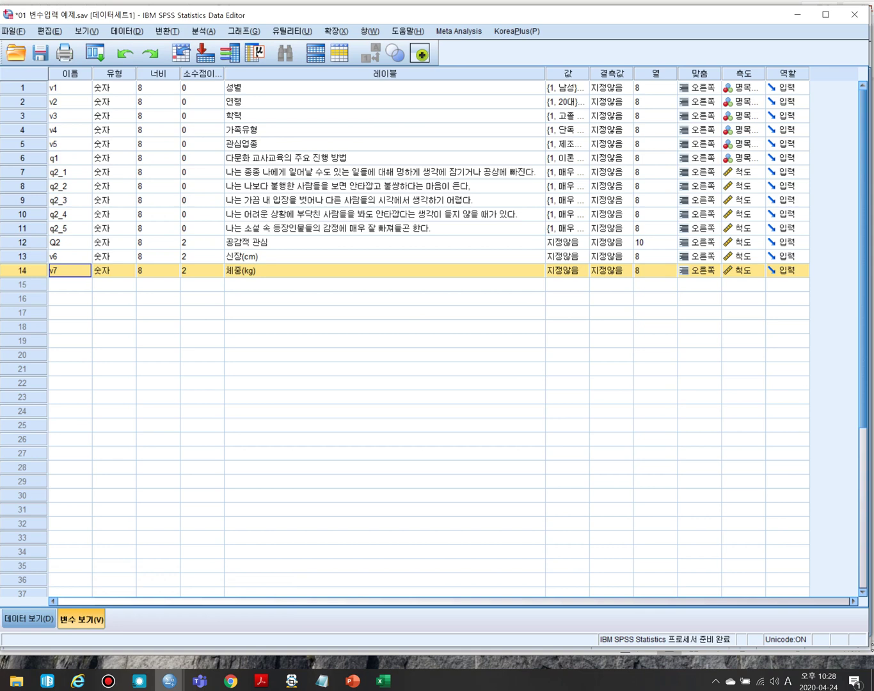
pyautogui.click(204, 31)
pyautogui.moveTo(231, 63)
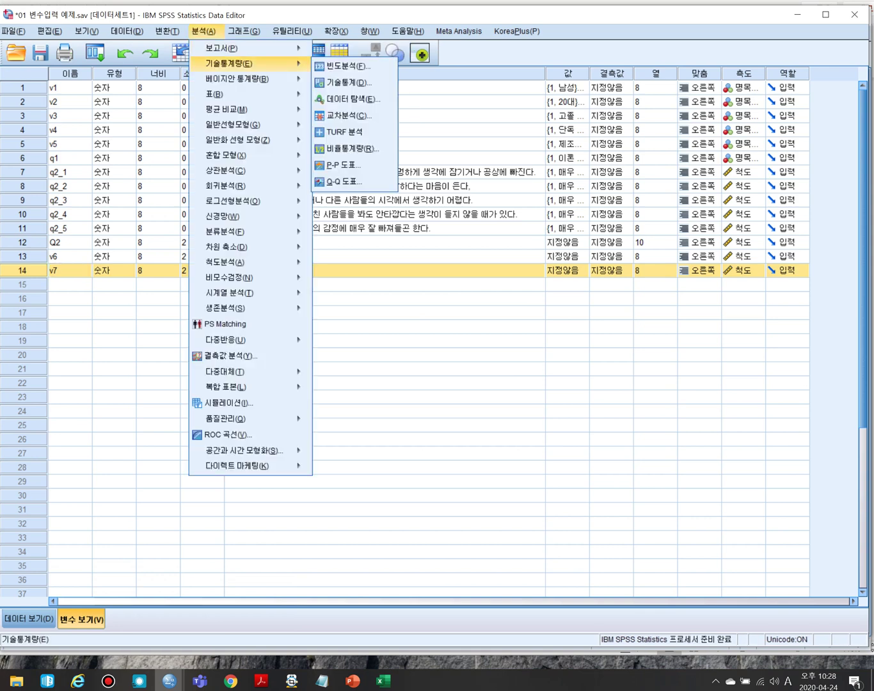
pyautogui.click(348, 82)
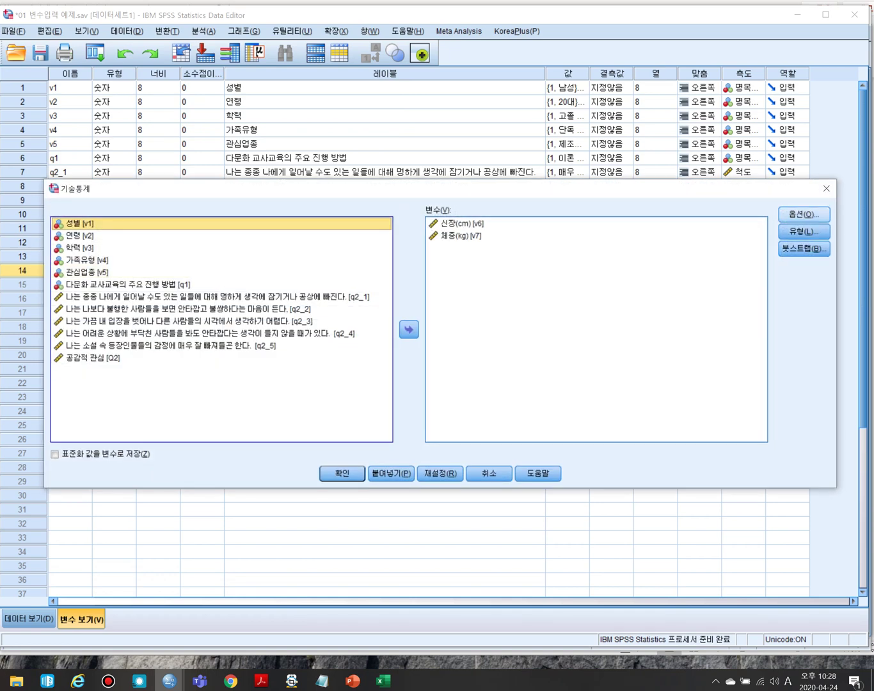
pyautogui.hotkey('alt', 'o')
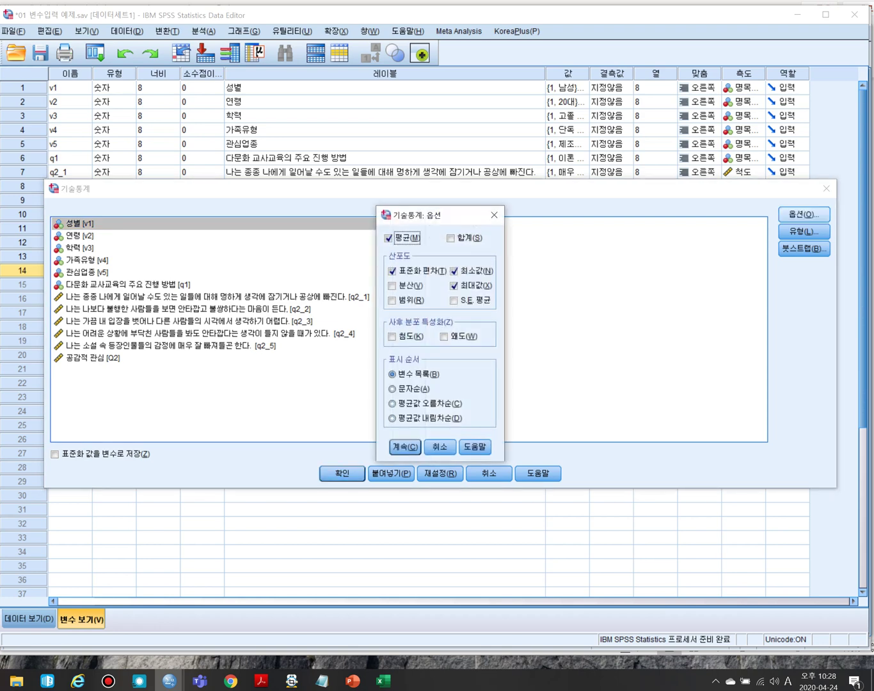
pyautogui.moveTo(504, 332); pyautogui.dragTo(662, 320)
pyautogui.moveTo(530, 215); pyautogui.dragTo(384, 214)
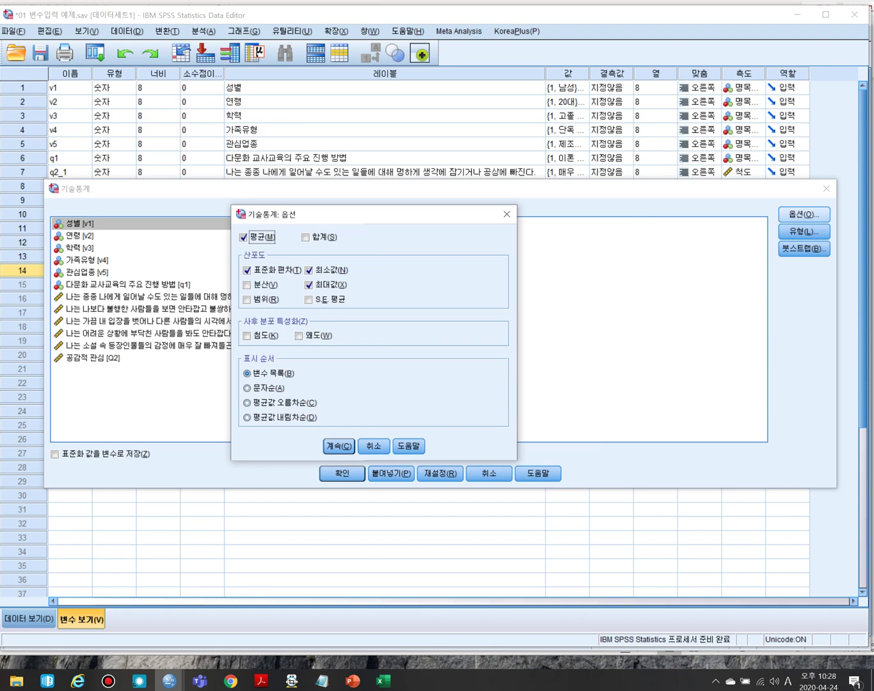
pyautogui.moveTo(346, 216); pyautogui.dragTo(302, 216)
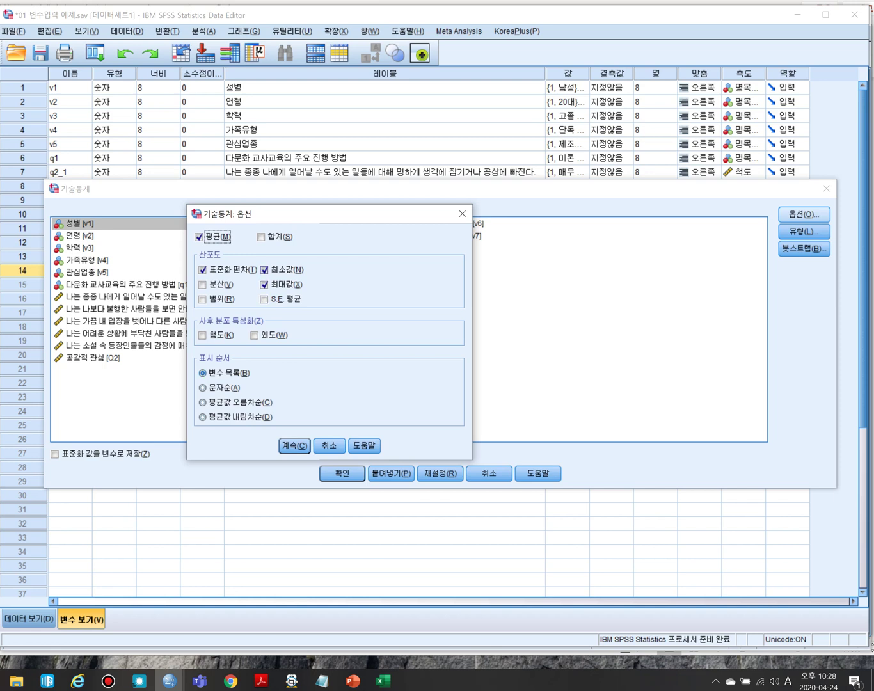
# Turn the minimum and maximum statistics off and on again, and accept the options
pyautogui.click(264, 270)
pyautogui.click(264, 284)
pyautogui.click(264, 285)
pyautogui.click(264, 269)
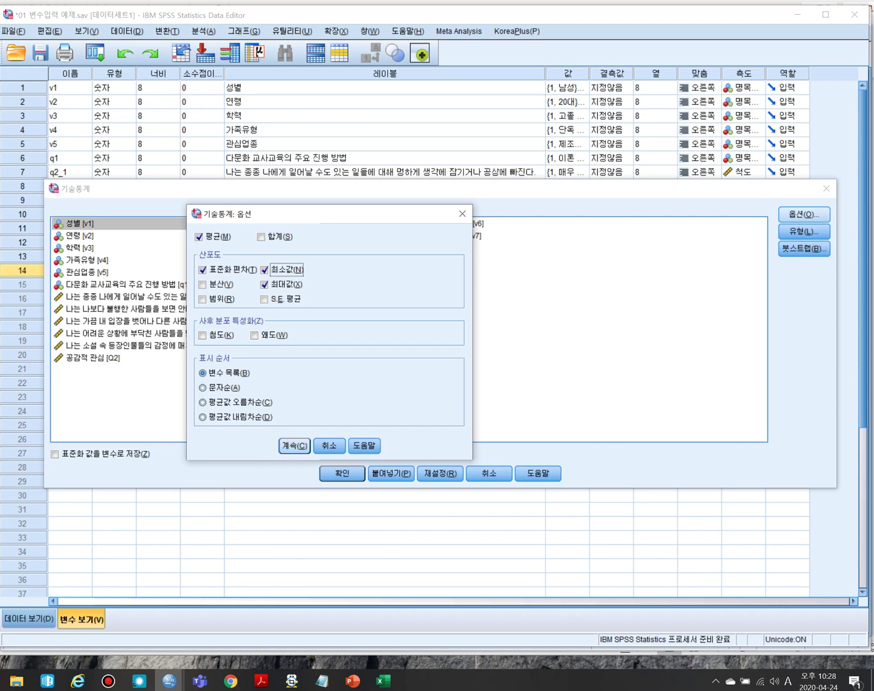
pyautogui.press('Return')
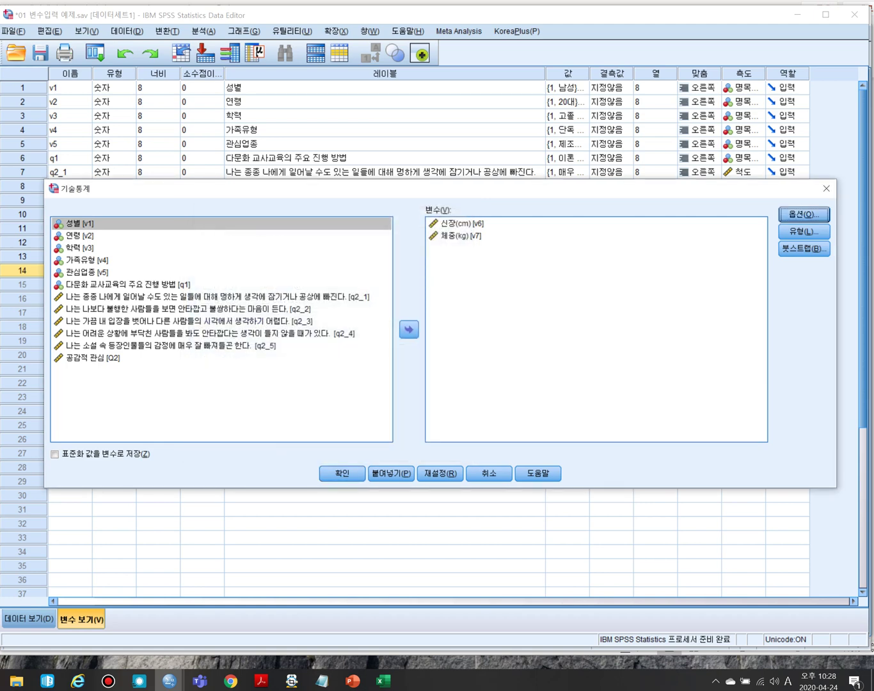
# Examine the table style conditions of the Descriptives analysis, and close the analysis without running it
pyautogui.hotkey('alt', 'l')
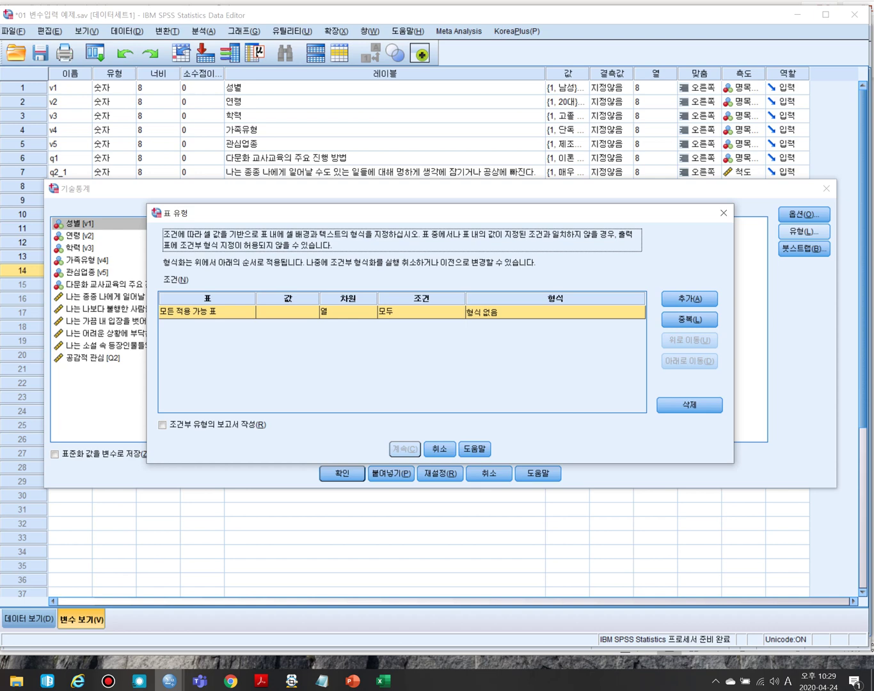
pyautogui.click(724, 212)
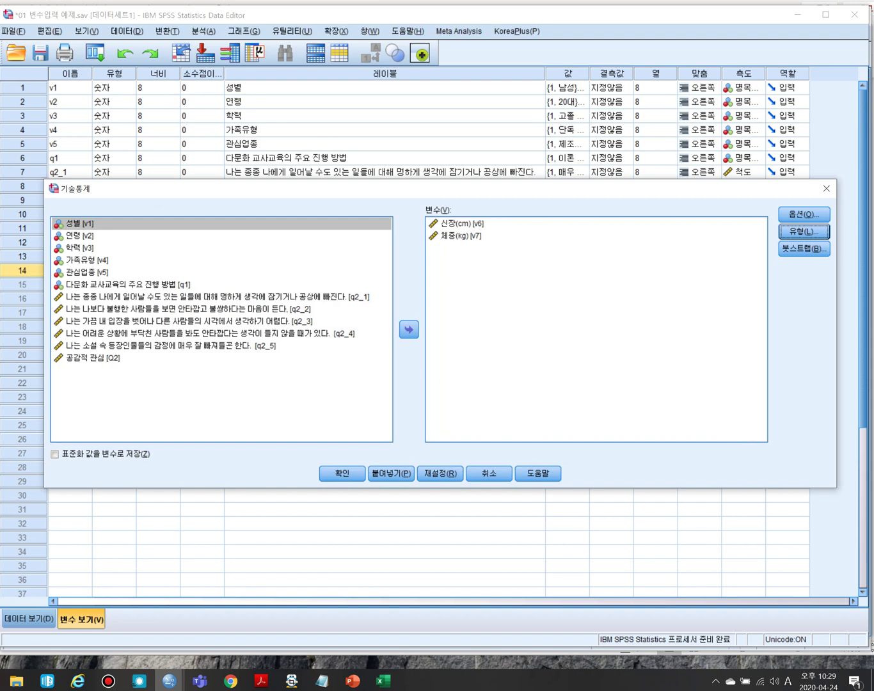
pyautogui.moveTo(837, 333); pyautogui.dragTo(728, 332)
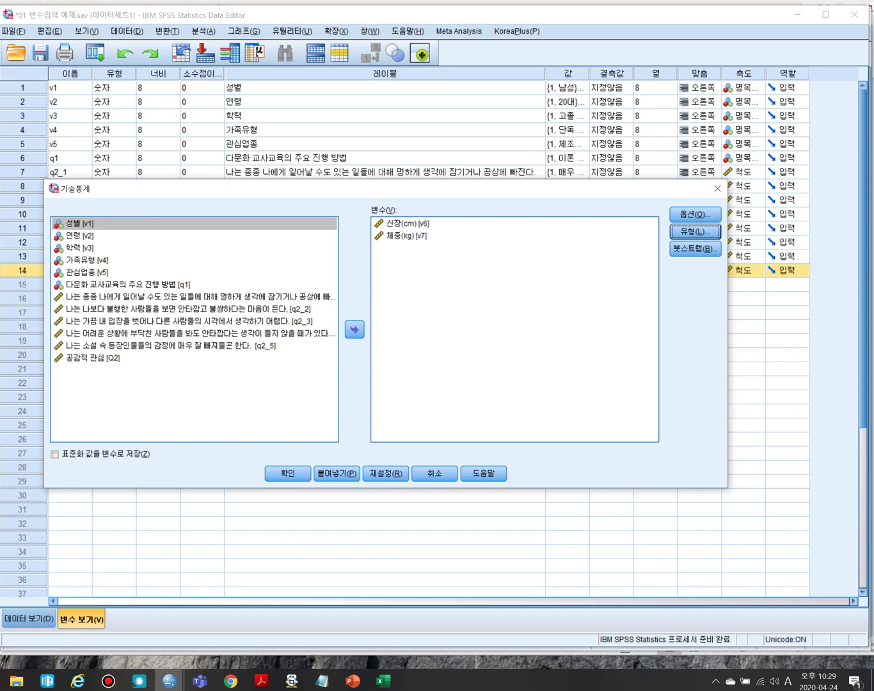
pyautogui.click(434, 473)
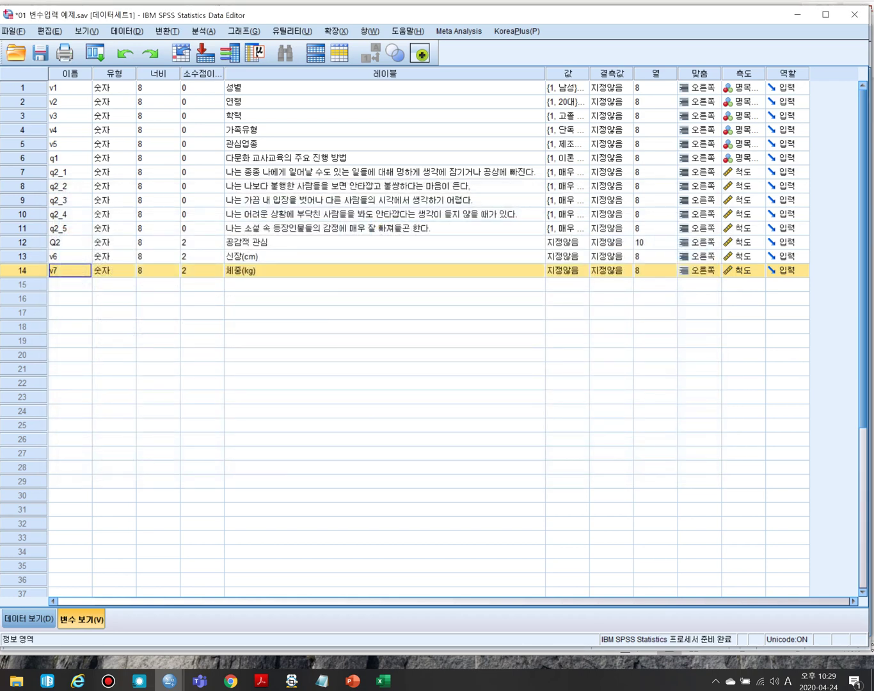
# Copy the height and weight statistics table from the SPSS output and paste it into the Excel sheet at A20
pyautogui.click(168, 680)
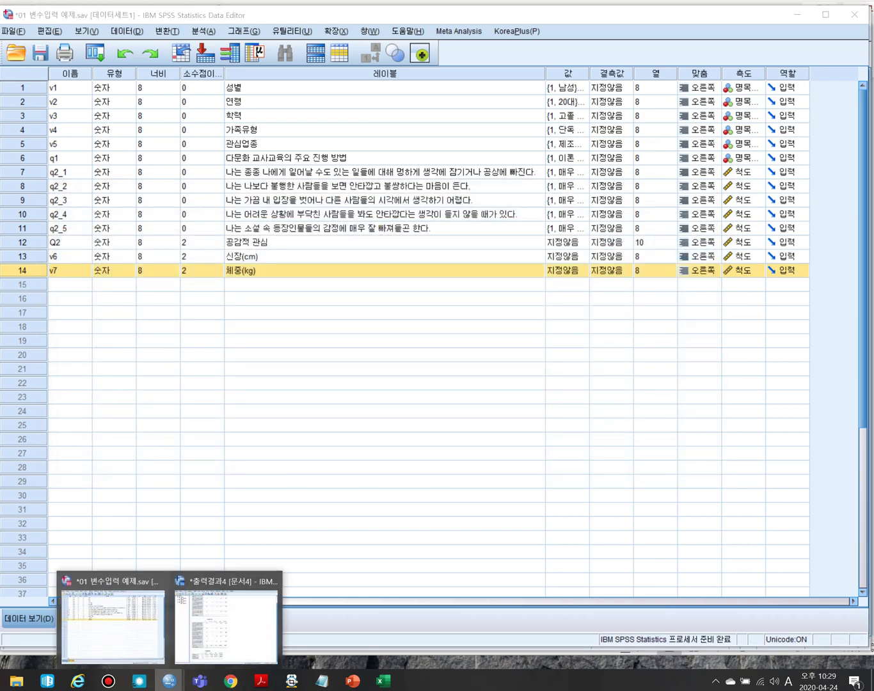
pyautogui.click(225, 625)
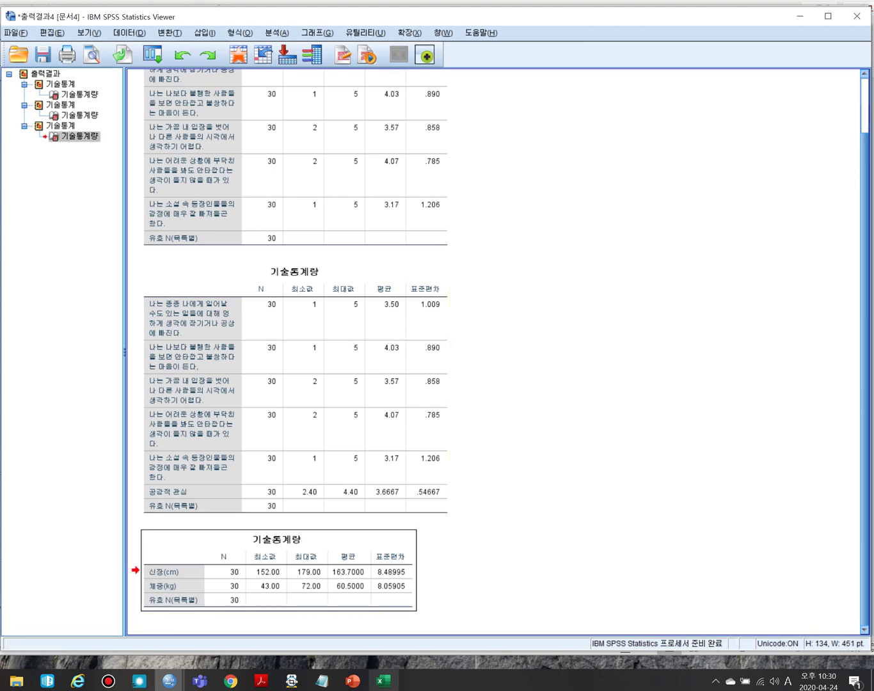
pyautogui.hotkey('alt', 'Tab')
pyautogui.scroll(-1, 429, 377)
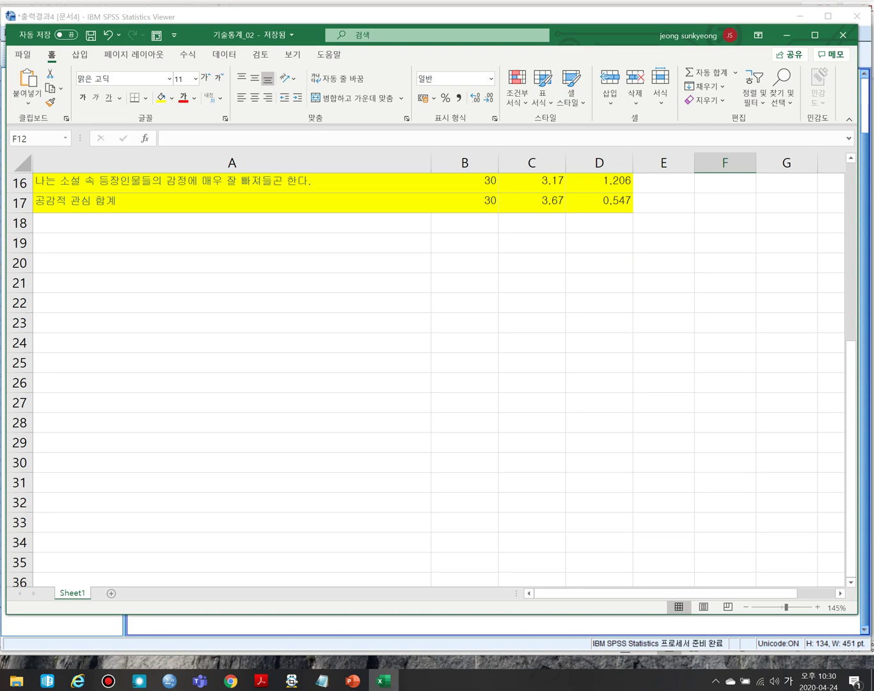
pyautogui.click(232, 262)
pyautogui.write('기술통계량 \tN\t최소값\t최대값\t평균\t표준편차 신장(cm)\t30\t152.00\t179.00\t163.7000\t8.48995 체중(kg)\t30\t43.00\t72.00\t60.5000\t8.05905 유효 N(목록별)\t30')
pyautogui.click(465, 403)
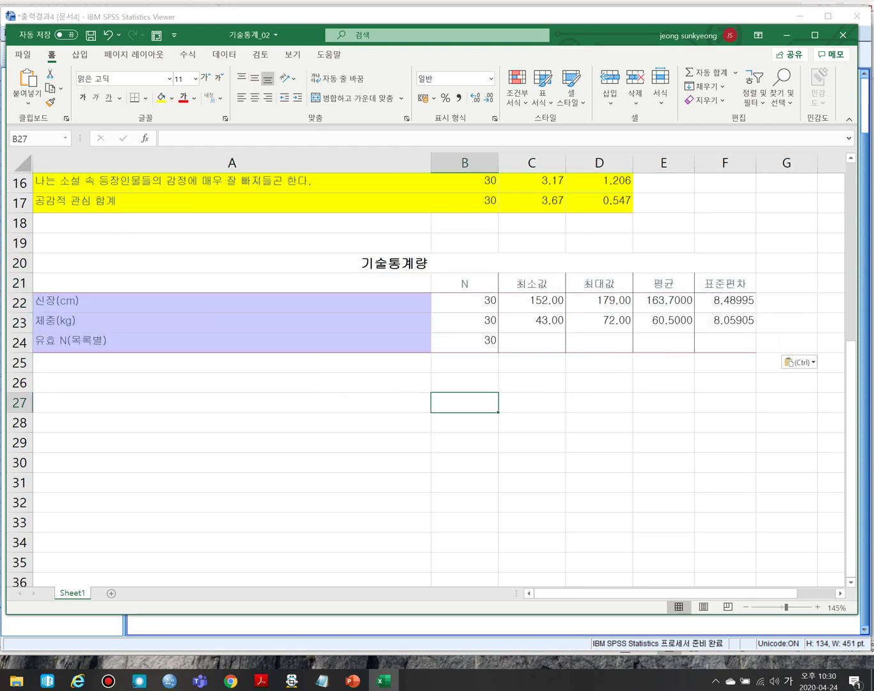
# Delete the 기술통계량 title row above the pasted height and weight table
pyautogui.scroll(3, 430, 377)
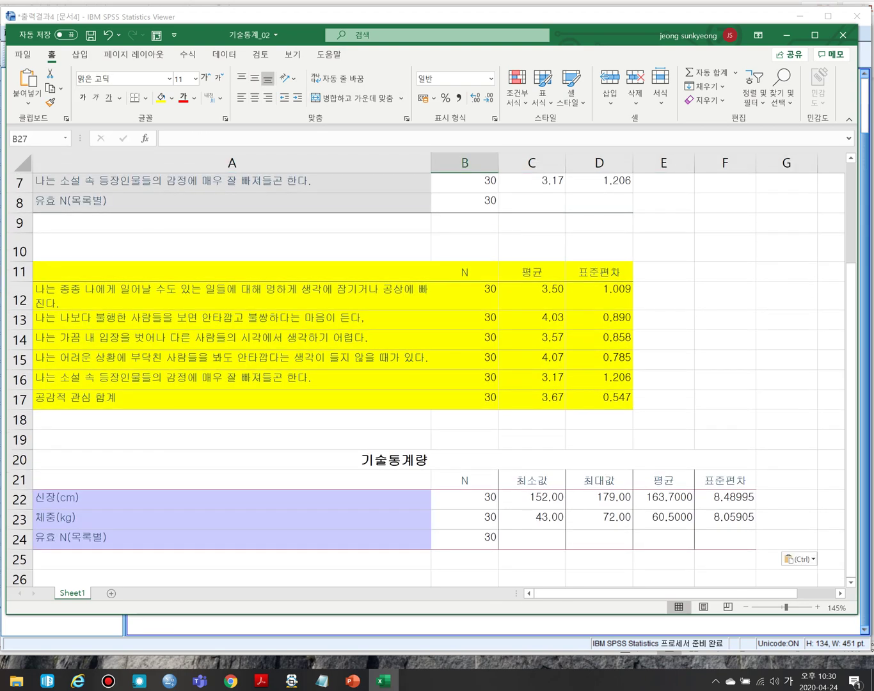
pyautogui.click(531, 272)
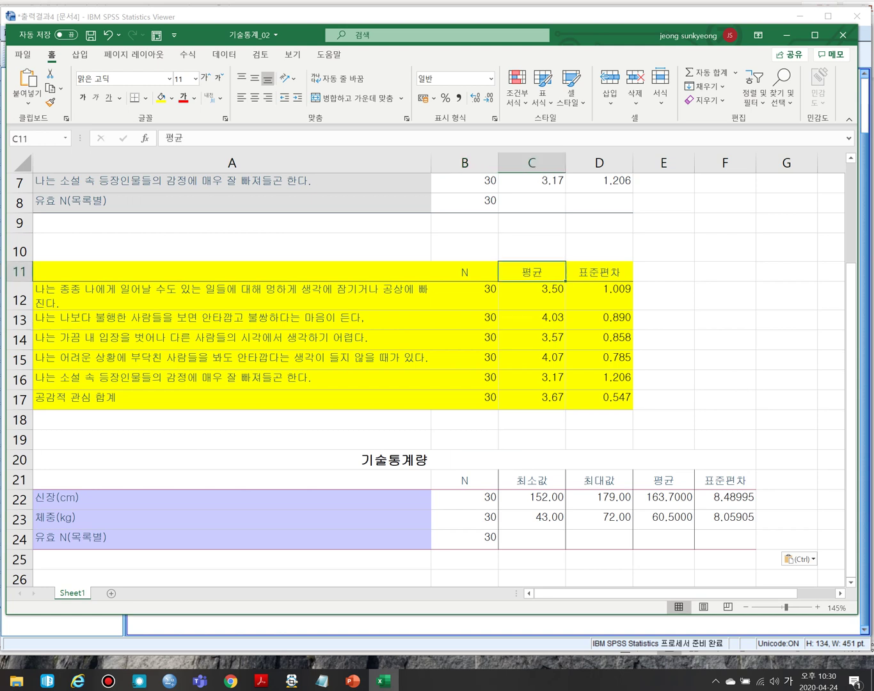
pyautogui.click(599, 272)
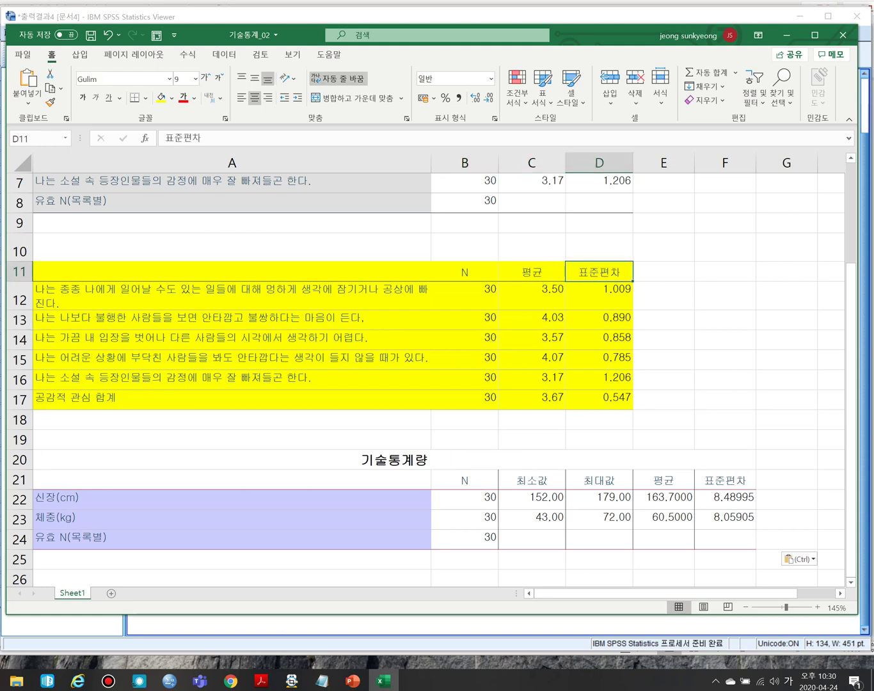
pyautogui.click(231, 295)
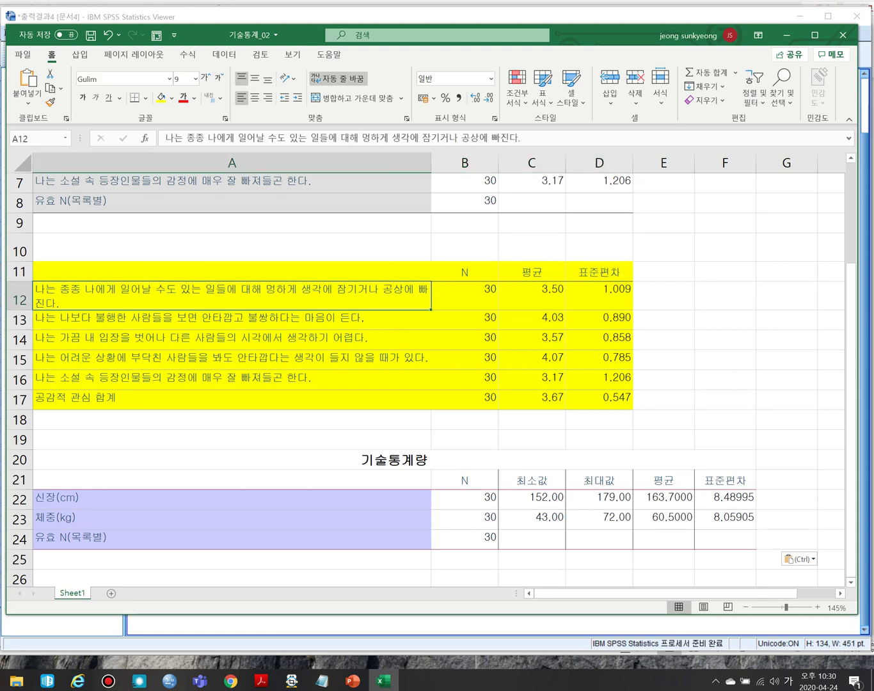
pyautogui.rightClick(19, 459)
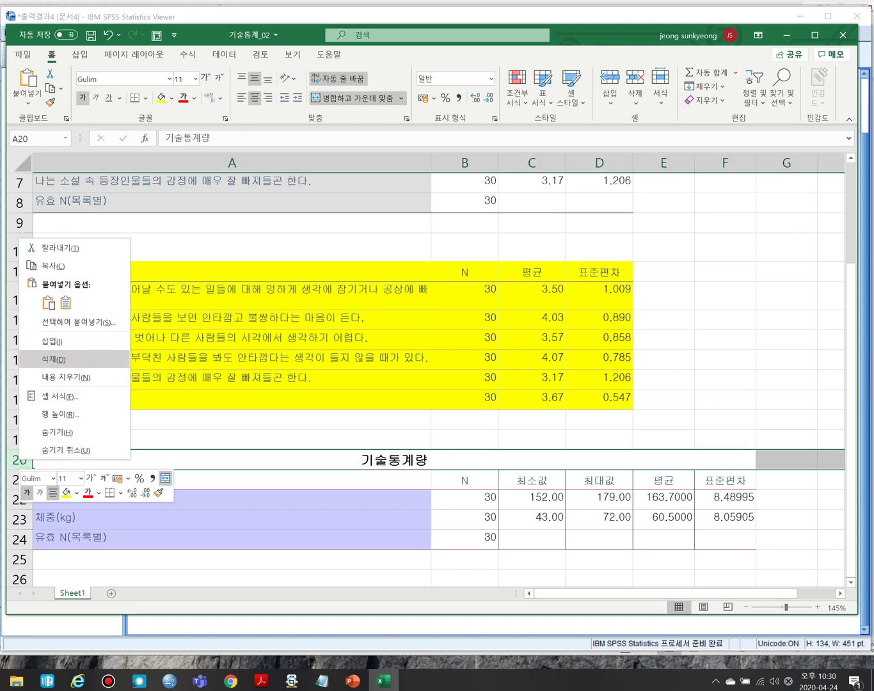
pyautogui.press('Escape')
pyautogui.hotkey('ctrl', '-')
pyautogui.scroll(-2, 741, 158)
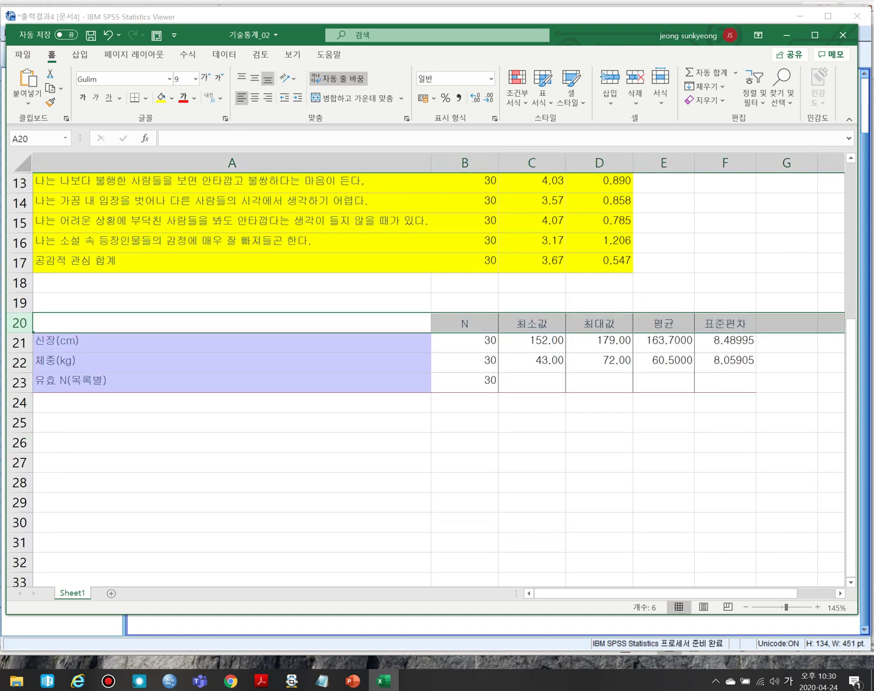
# Narrow column A of the worksheet to a little over half its width
pyautogui.scroll(1, 741, 158)
pyautogui.scroll(1, 433, 380)
pyautogui.click(231, 438)
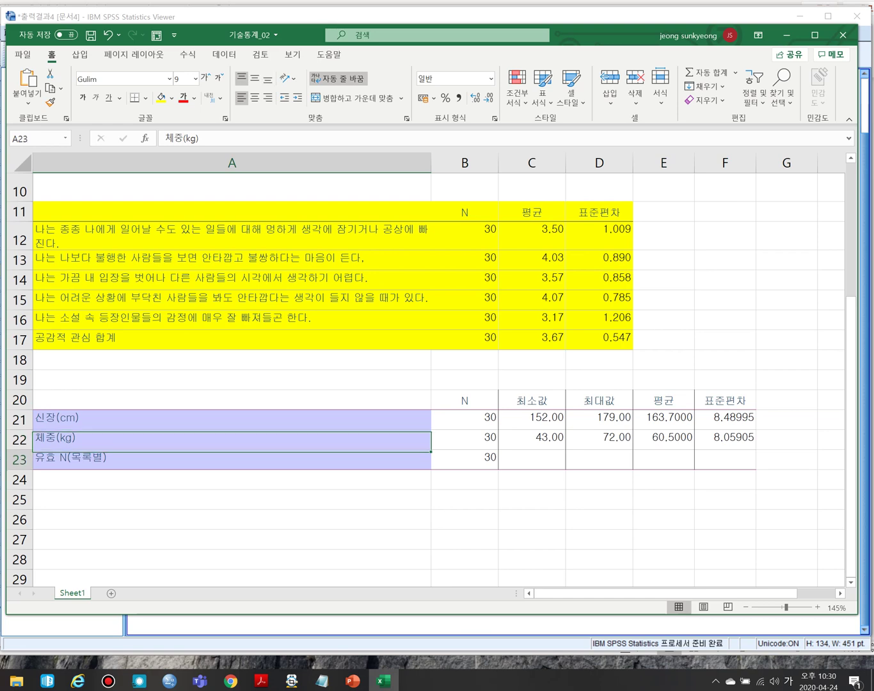
pyautogui.click(232, 458)
pyautogui.moveTo(431, 164); pyautogui.dragTo(256, 163)
pyautogui.click(424, 499)
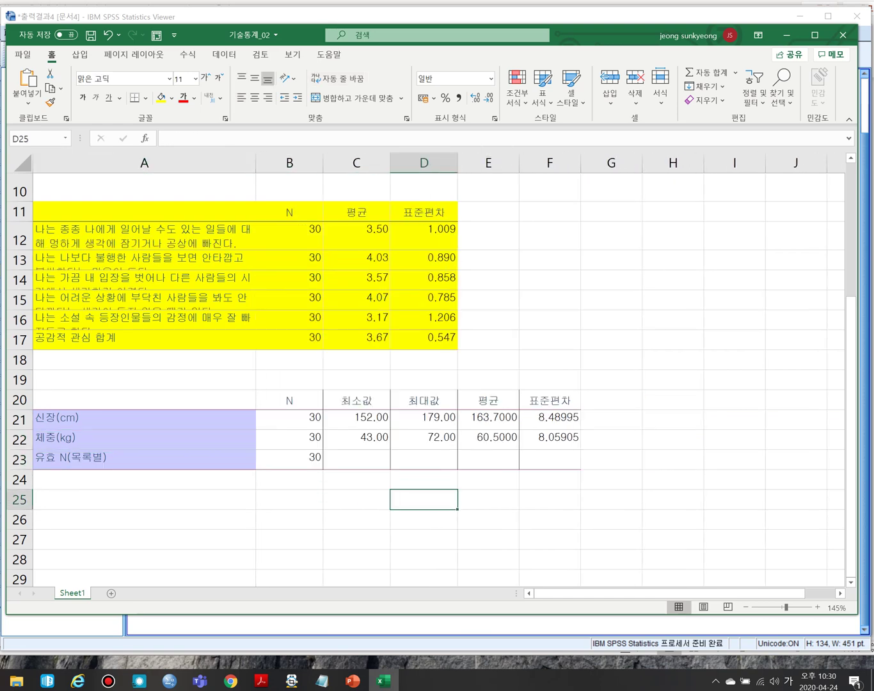
# Format the 최소값 and 최대값 columns (C20:D23) of the height and weight table in red bold text
pyautogui.moveTo(357, 400); pyautogui.dragTo(424, 458)
pyautogui.click(183, 97)
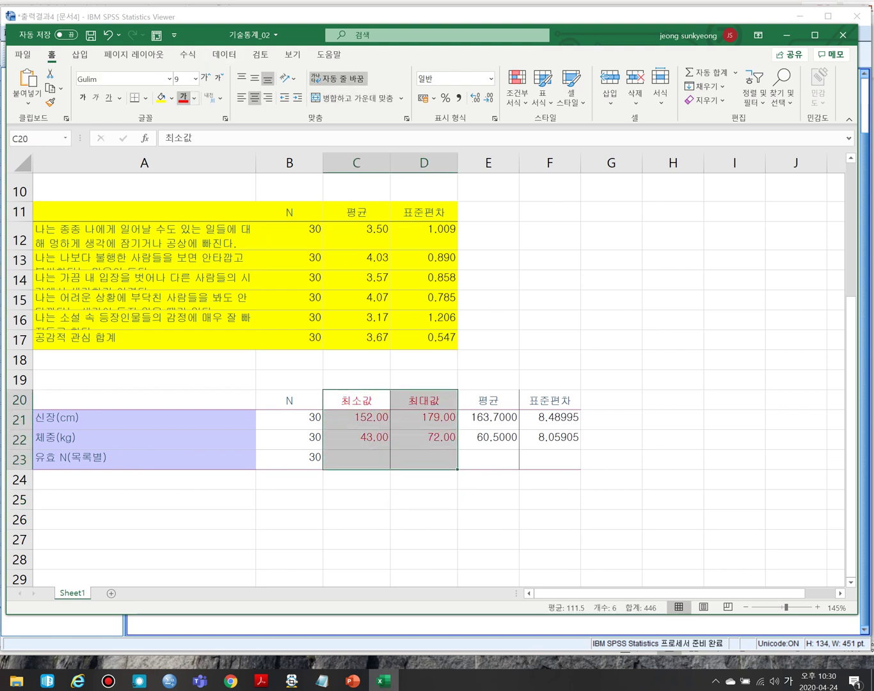
pyautogui.click(83, 97)
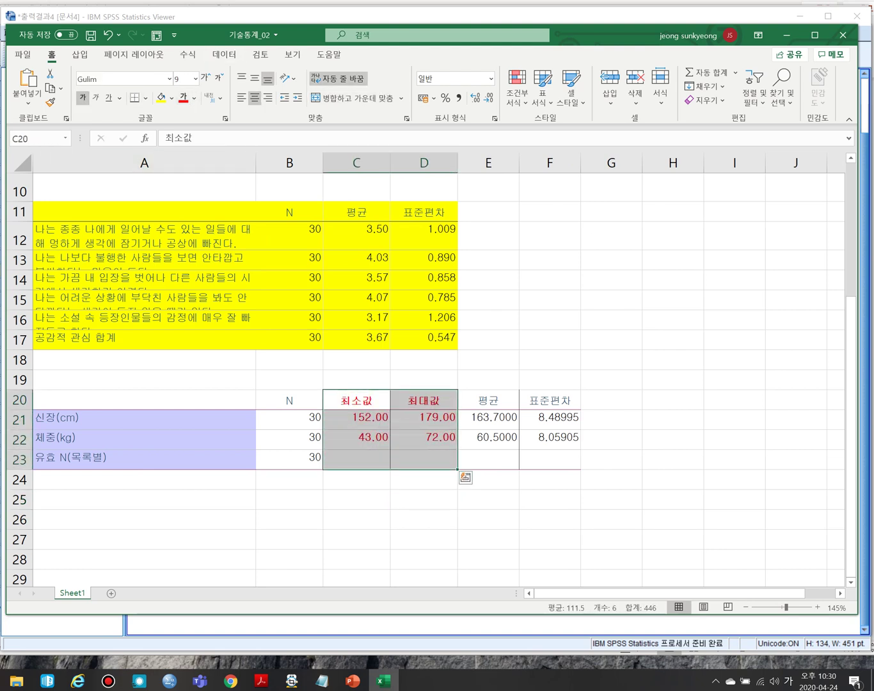
pyautogui.click(423, 500)
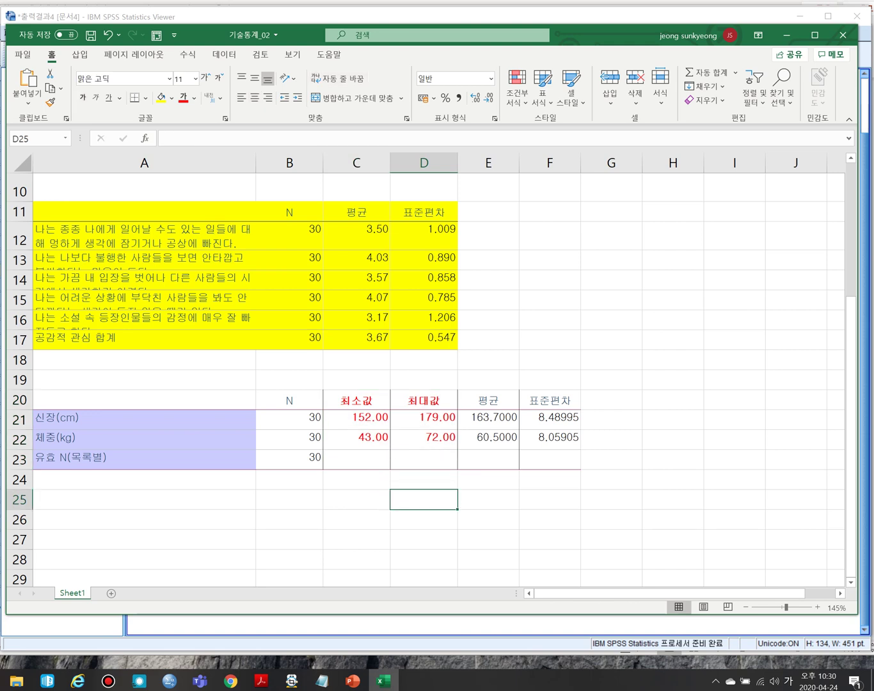
# Set two decimal places for the means and standard deviations in E21:F22, and one decimal place for C21:E22
pyautogui.moveTo(488, 418); pyautogui.dragTo(551, 441)
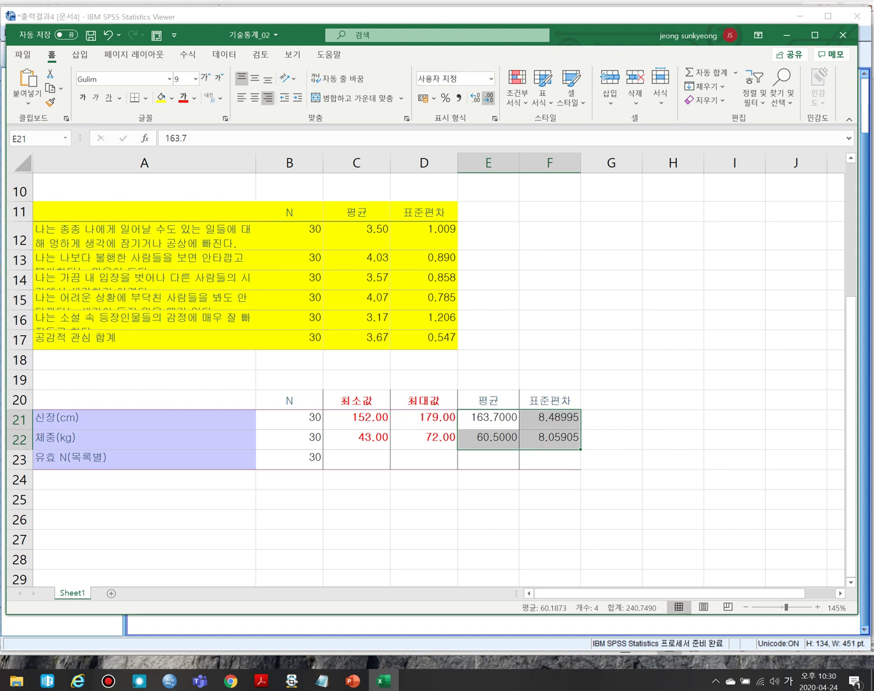
pyautogui.click(488, 97)
pyautogui.click(488, 96)
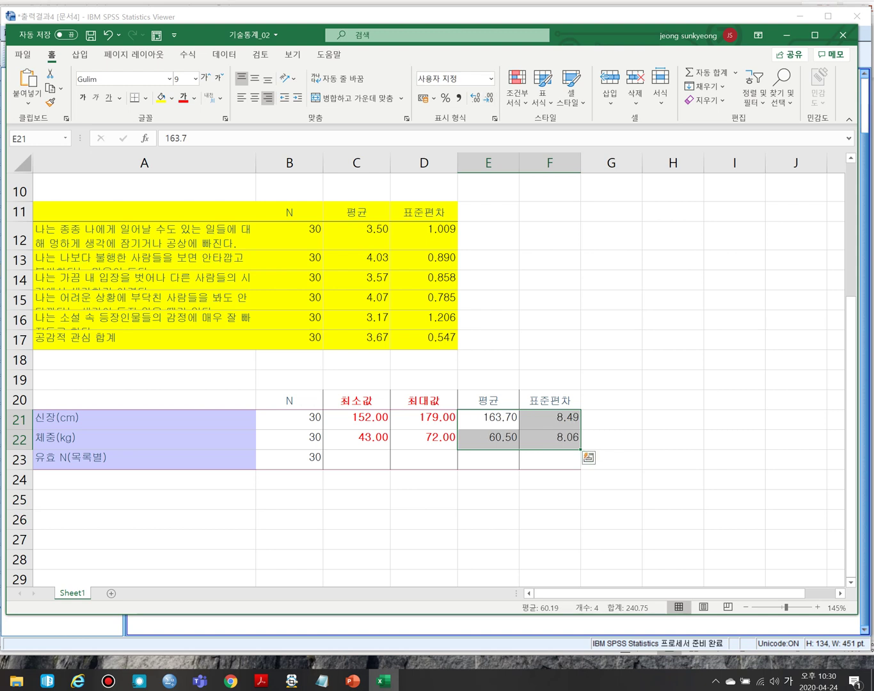
pyautogui.click(423, 417)
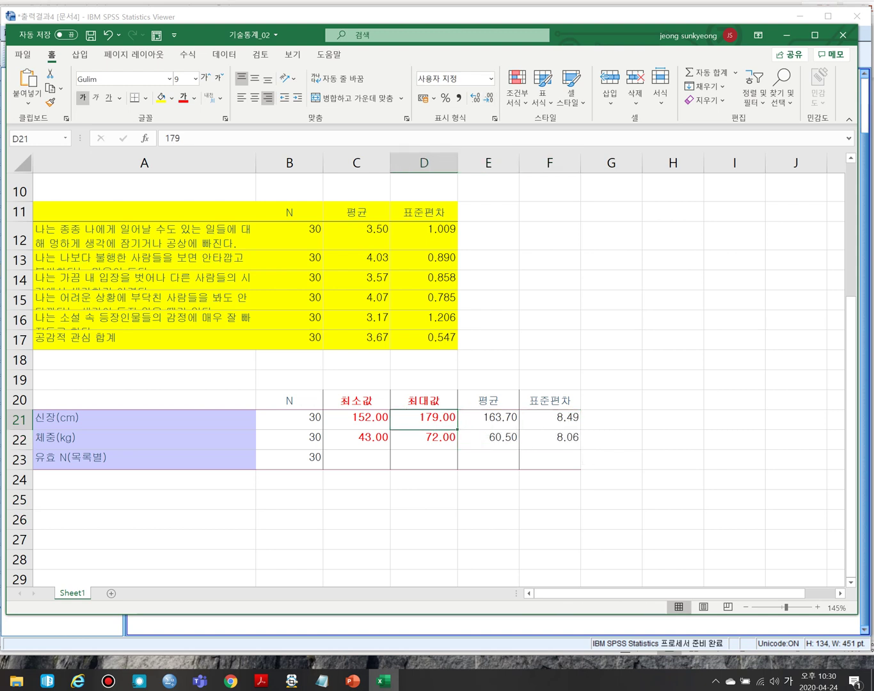
pyautogui.moveTo(357, 417); pyautogui.dragTo(488, 441)
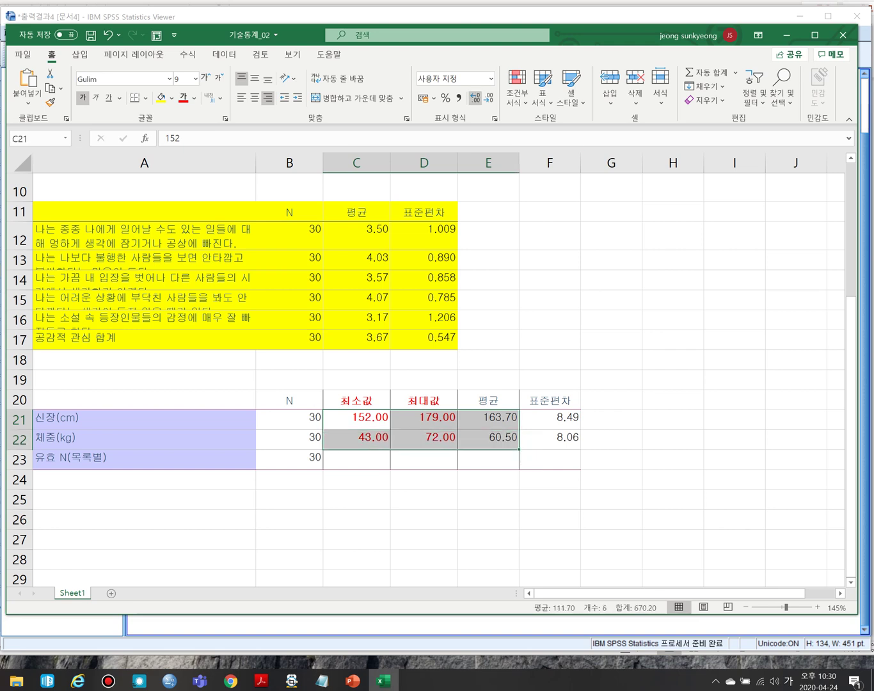
pyautogui.click(489, 97)
pyautogui.click(423, 479)
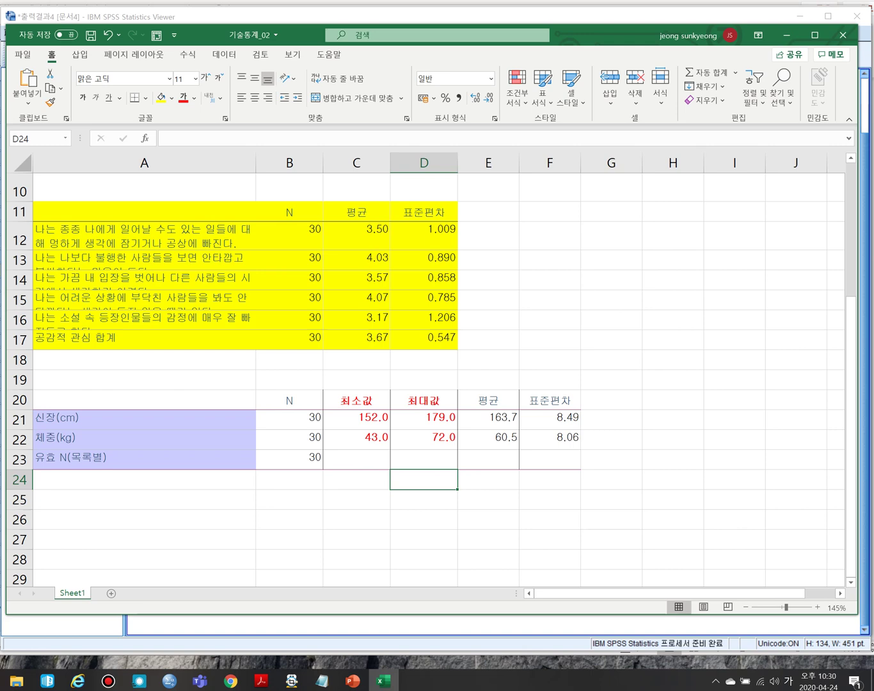
# Widen column A by about half, and compare the statistics in B11:D17 with those in B20:F23
pyautogui.moveTo(257, 163); pyautogui.dragTo(362, 162)
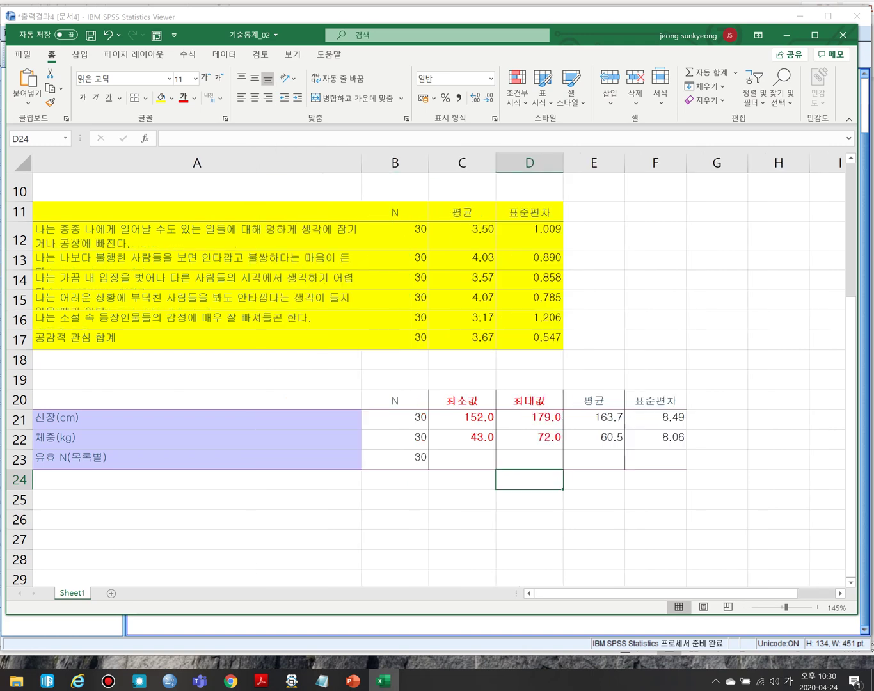
pyautogui.click(191, 235)
pyautogui.click(192, 259)
pyautogui.click(192, 278)
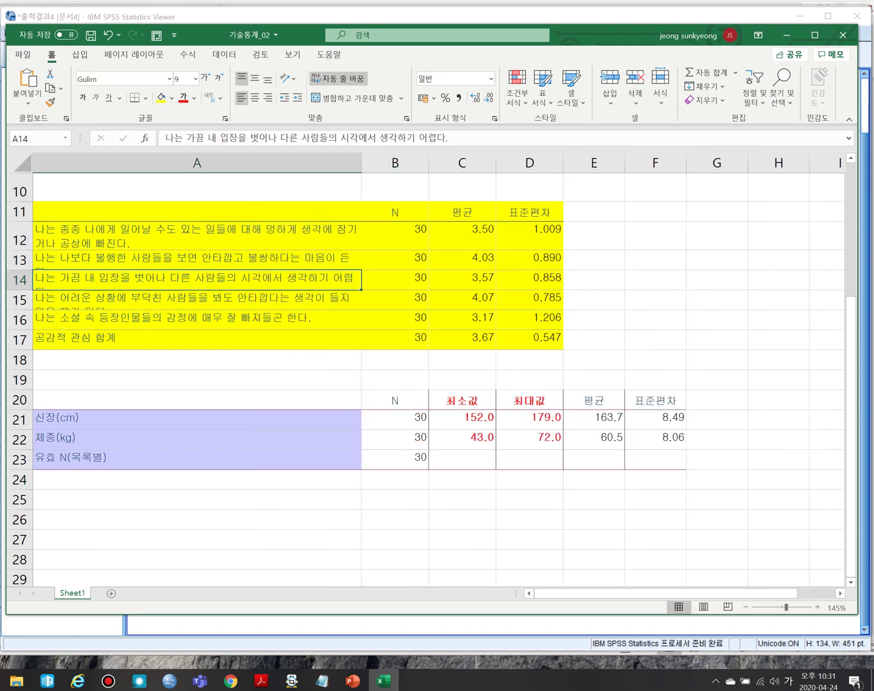
pyautogui.moveTo(395, 212); pyautogui.dragTo(551, 339)
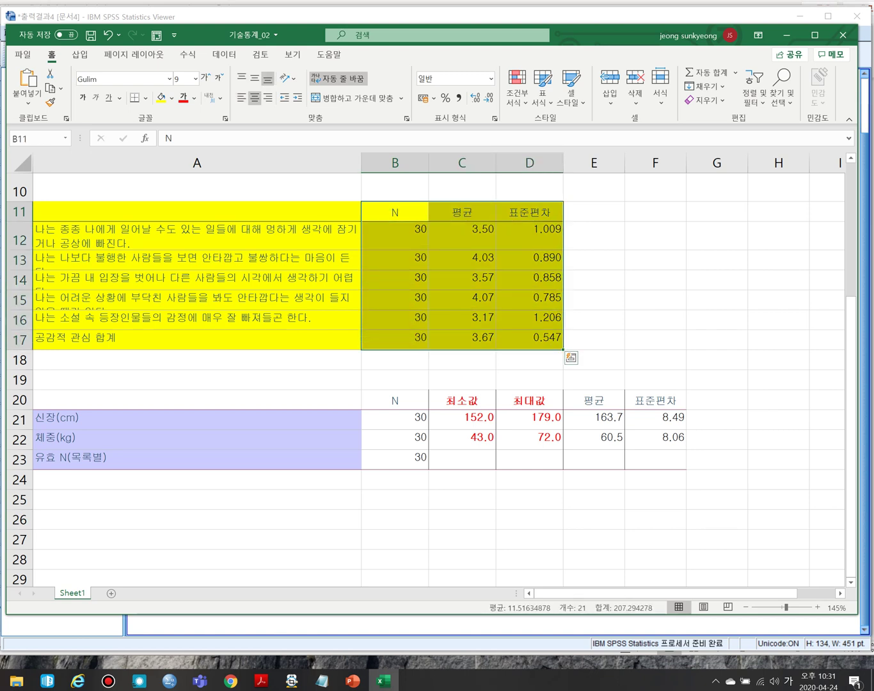
pyautogui.moveTo(394, 400); pyautogui.dragTo(655, 457)
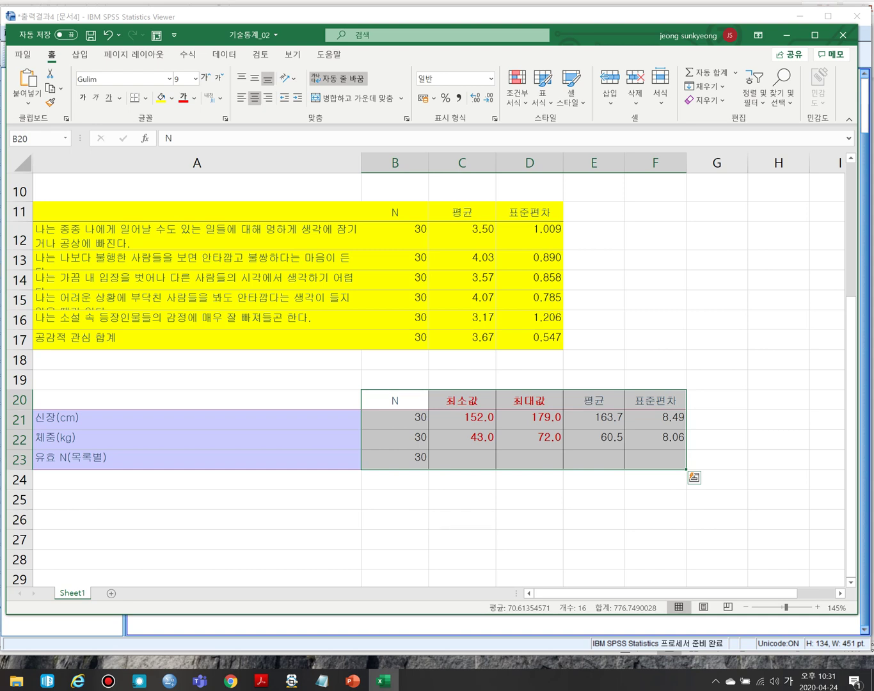
pyautogui.click(394, 500)
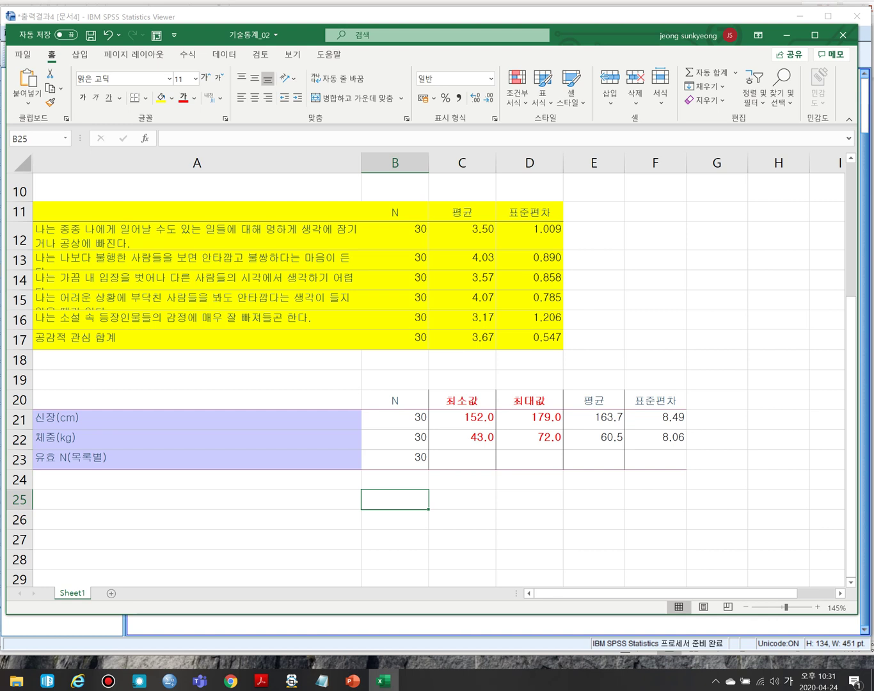
# Format the 평균 and 표준편차 cells E20:F22 in red bold text with a yellow fill
pyautogui.moveTo(594, 400); pyautogui.dragTo(655, 441)
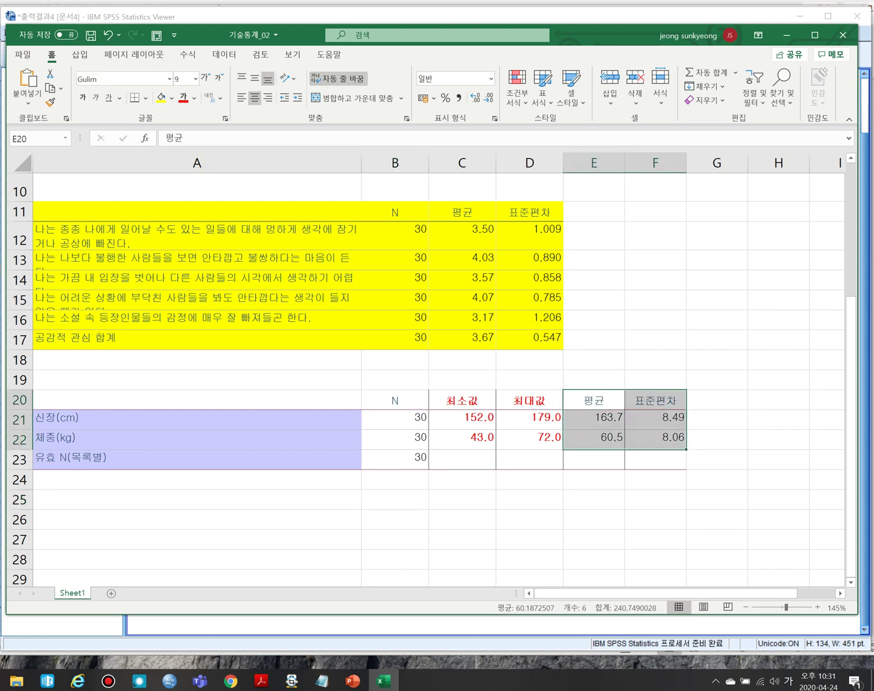
pyautogui.click(83, 98)
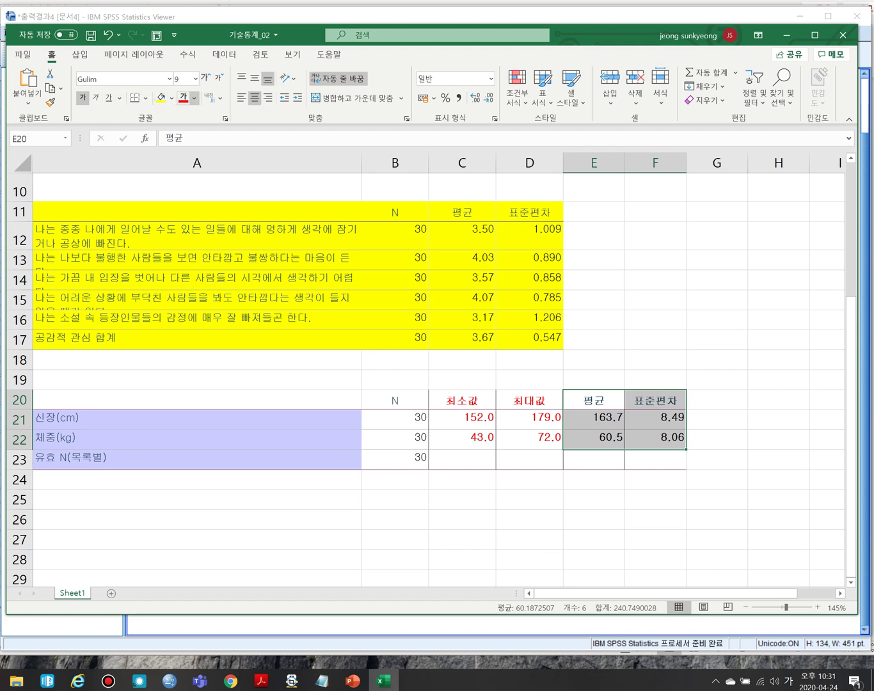
pyautogui.click(183, 97)
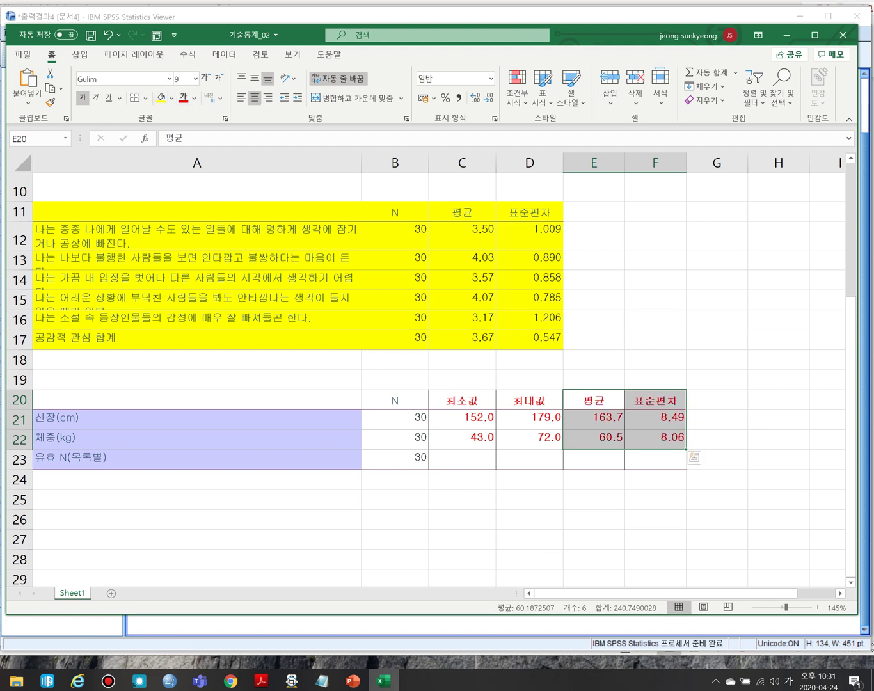
pyautogui.click(655, 479)
pyautogui.moveTo(595, 400); pyautogui.dragTo(655, 439)
pyautogui.click(161, 98)
pyautogui.click(594, 499)
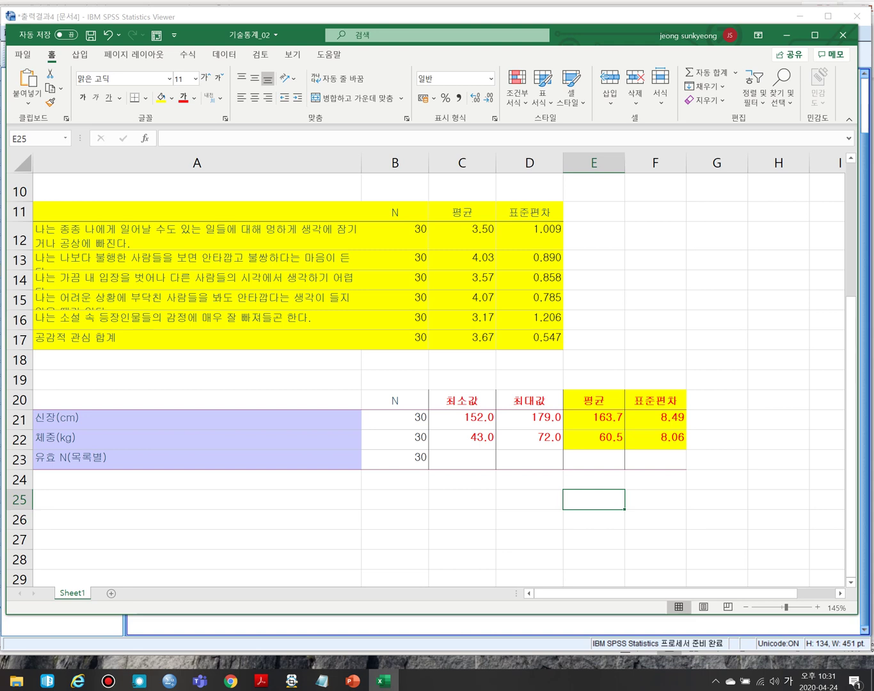
pyautogui.moveTo(593, 400); pyautogui.dragTo(462, 460)
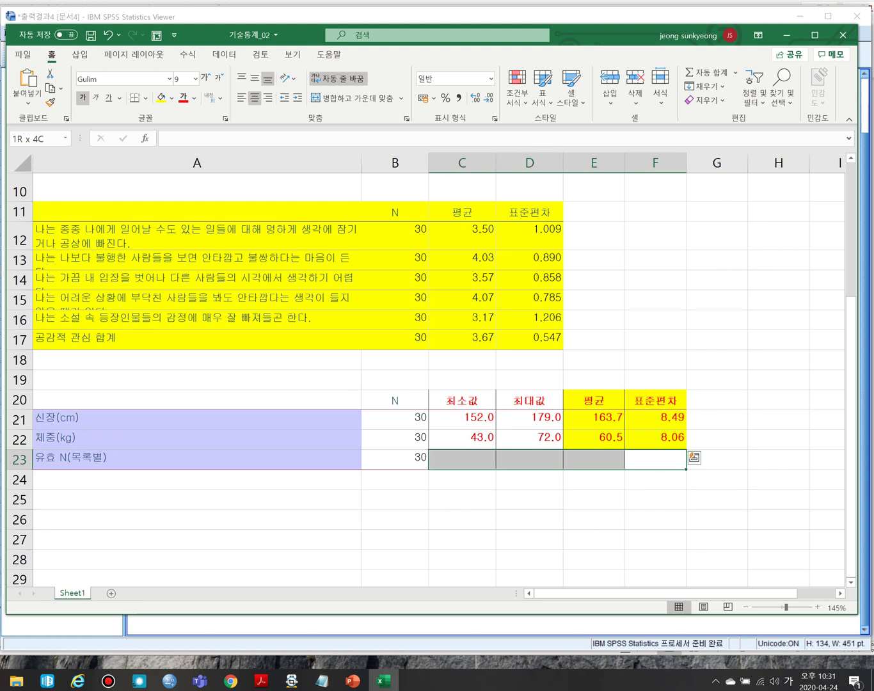
pyautogui.click(462, 499)
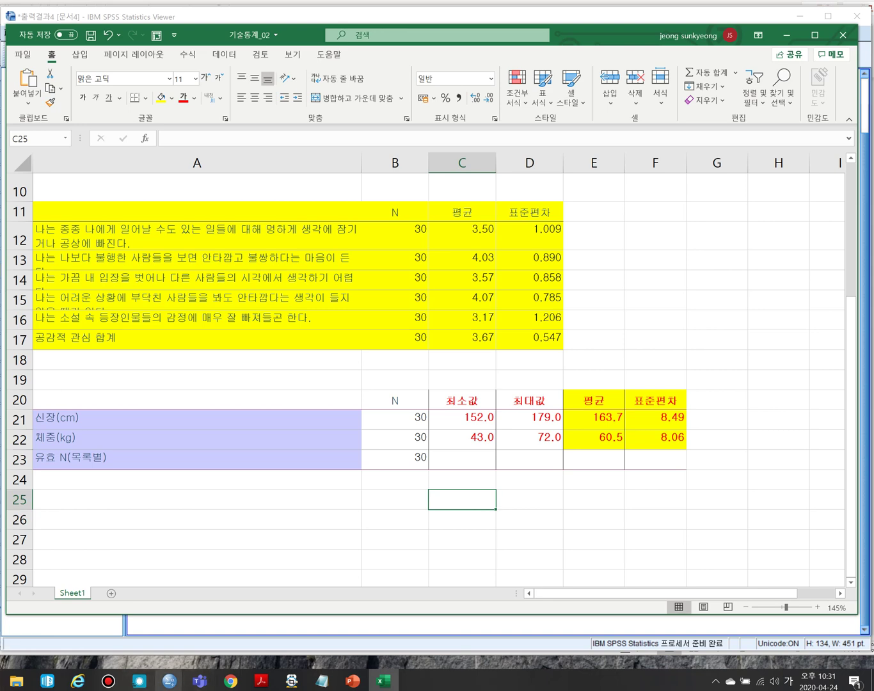
# Switch to the SPSS Data Editor and examine the variable definitions from v1 to v7
pyautogui.click(170, 680)
pyautogui.click(112, 624)
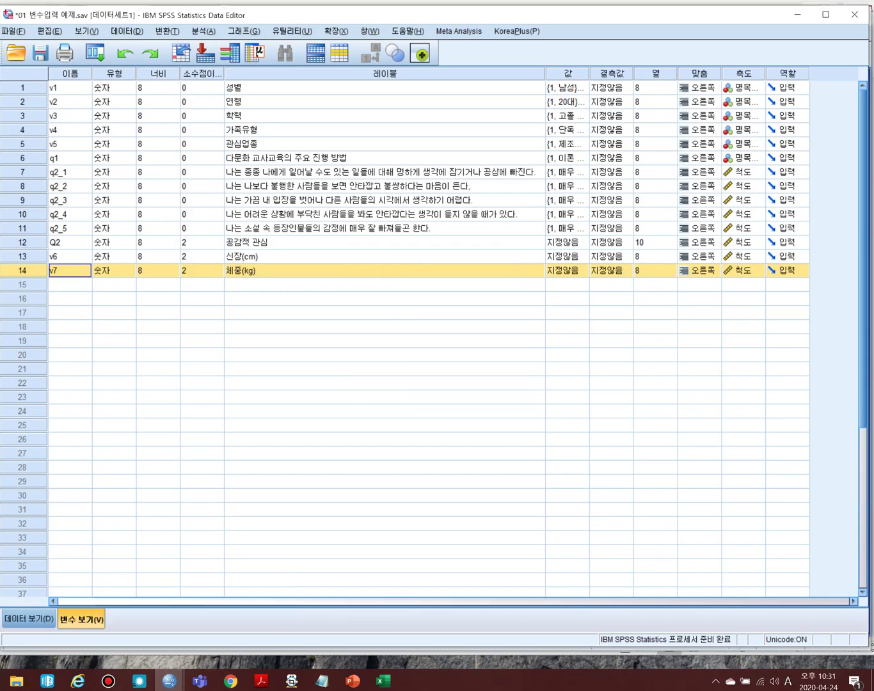
pyautogui.click(385, 341)
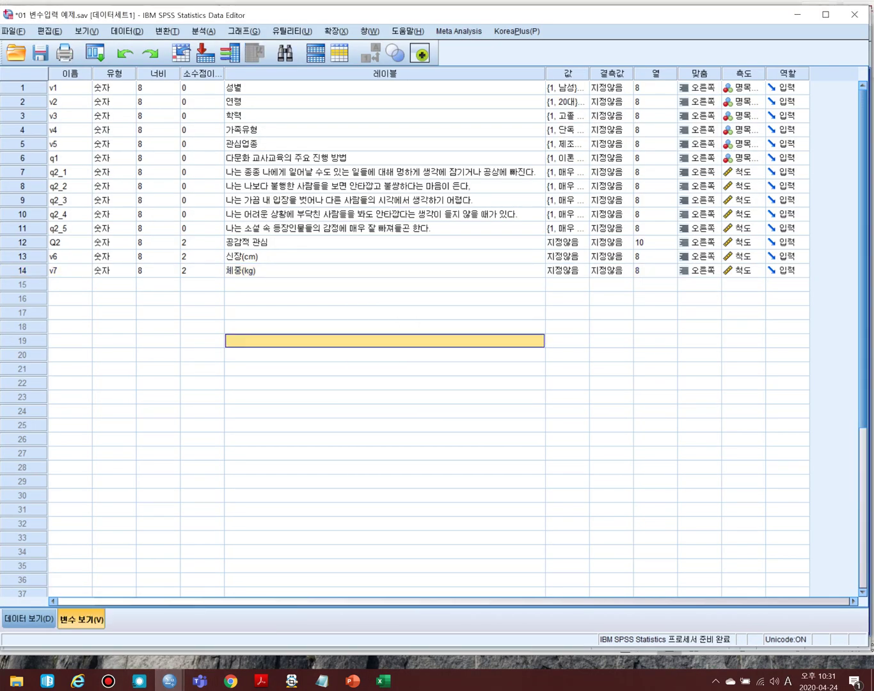
pyautogui.moveTo(23, 86); pyautogui.dragTo(23, 270)
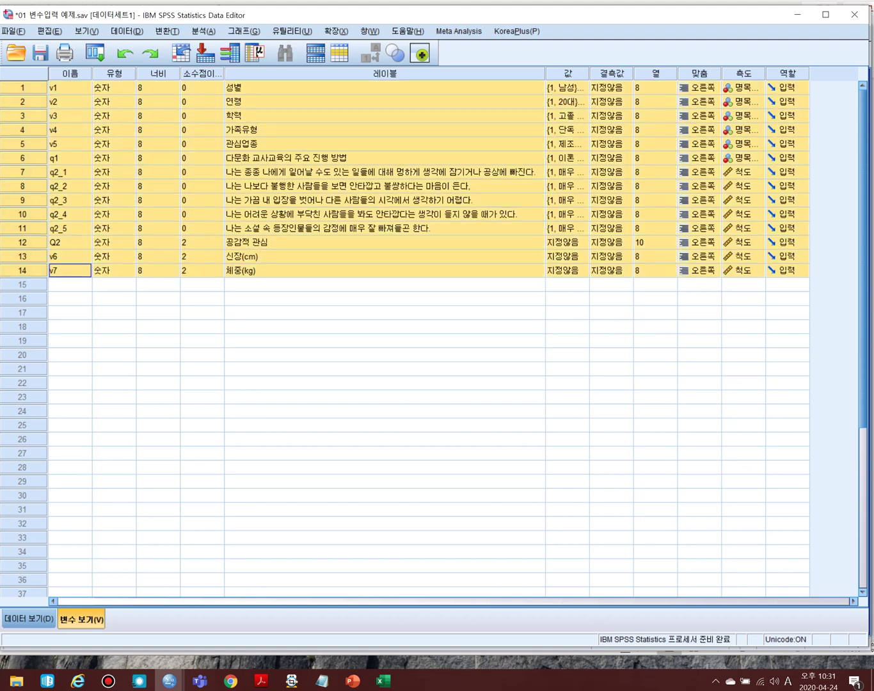
pyautogui.click(384, 312)
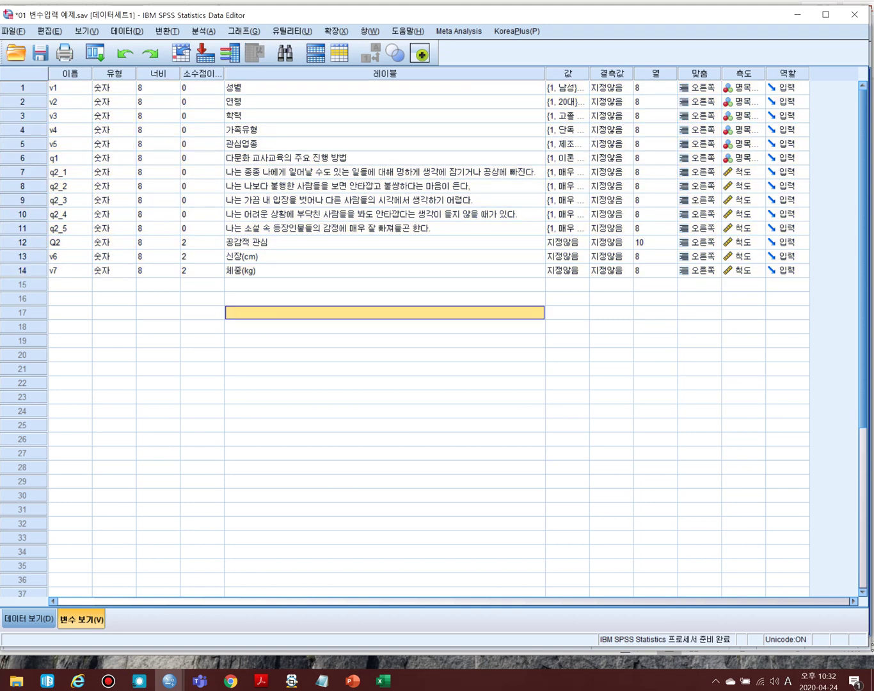
# Narrow the 레이블 column slightly and widen the 값 column so the value labels are readable
pyautogui.moveTo(545, 74); pyautogui.dragTo(504, 73)
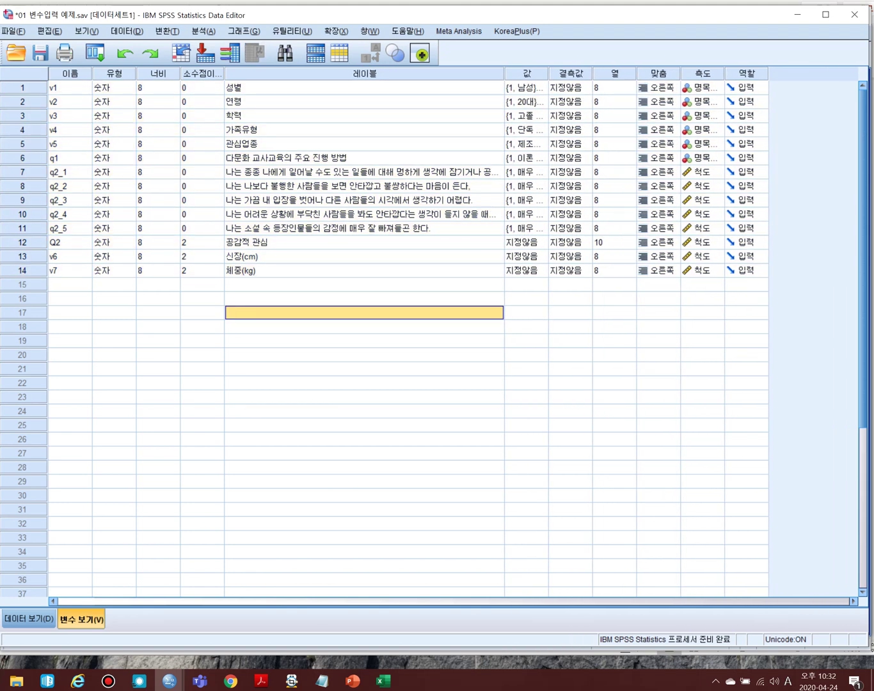
pyautogui.click(526, 74)
pyautogui.moveTo(548, 73); pyautogui.dragTo(651, 74)
pyautogui.click(365, 312)
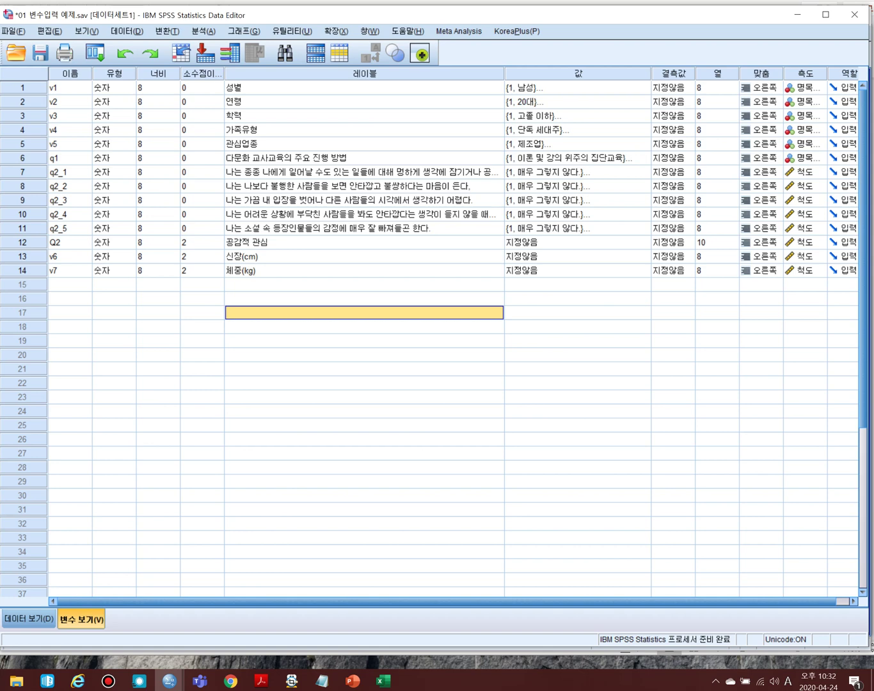
pyautogui.hotkey('alt', 'f')
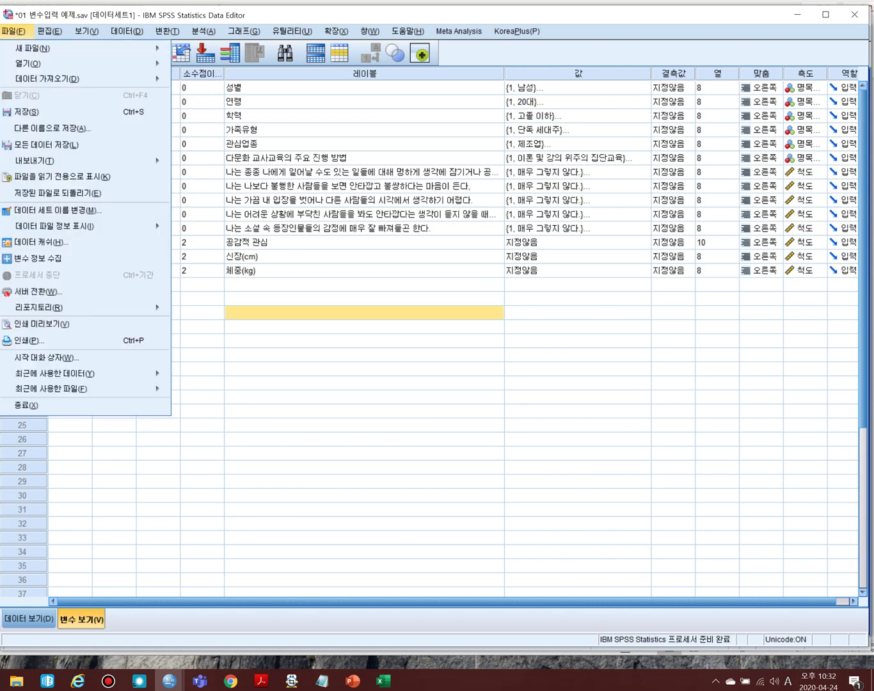
pyautogui.press('Right')
pyautogui.press('Right')
pyautogui.press('Right')
pyautogui.press('Escape')
pyautogui.press('Escape')
pyautogui.hotkey('alt', 't')
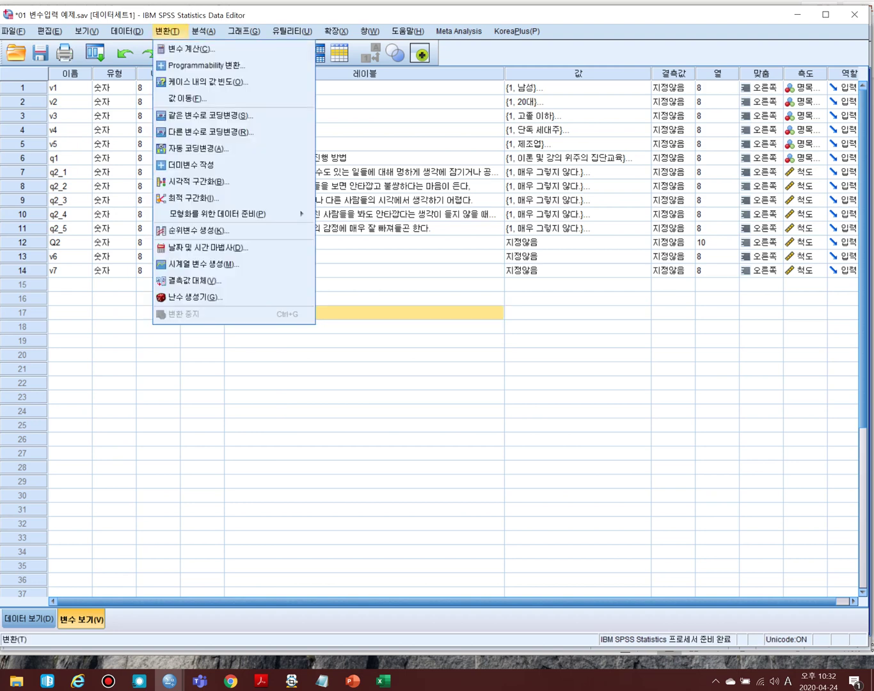
pyautogui.press('Right')
pyautogui.press('Escape')
pyautogui.press('Escape')
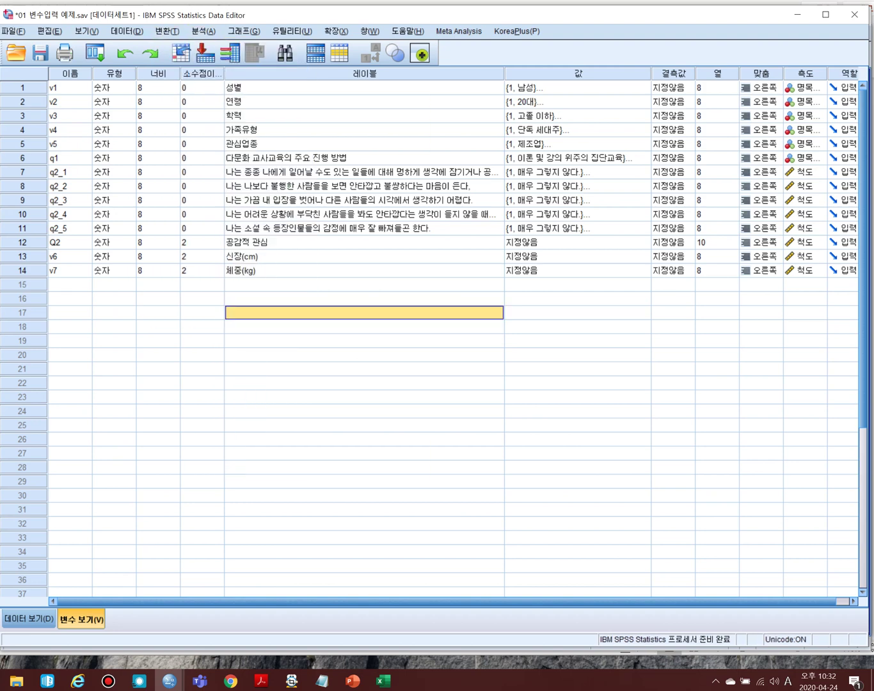
pyautogui.click(202, 286)
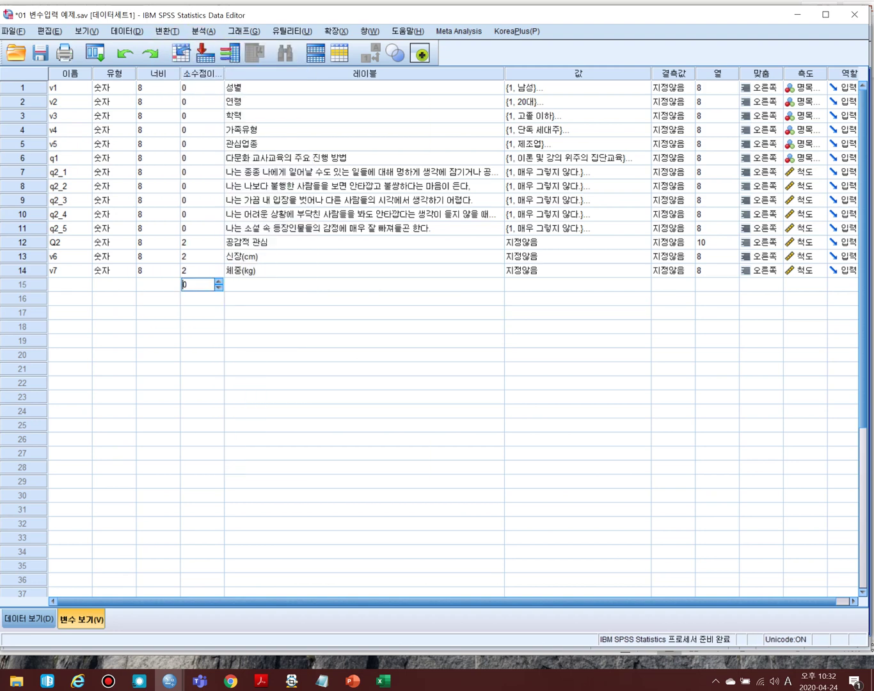
pyautogui.click(307, 285)
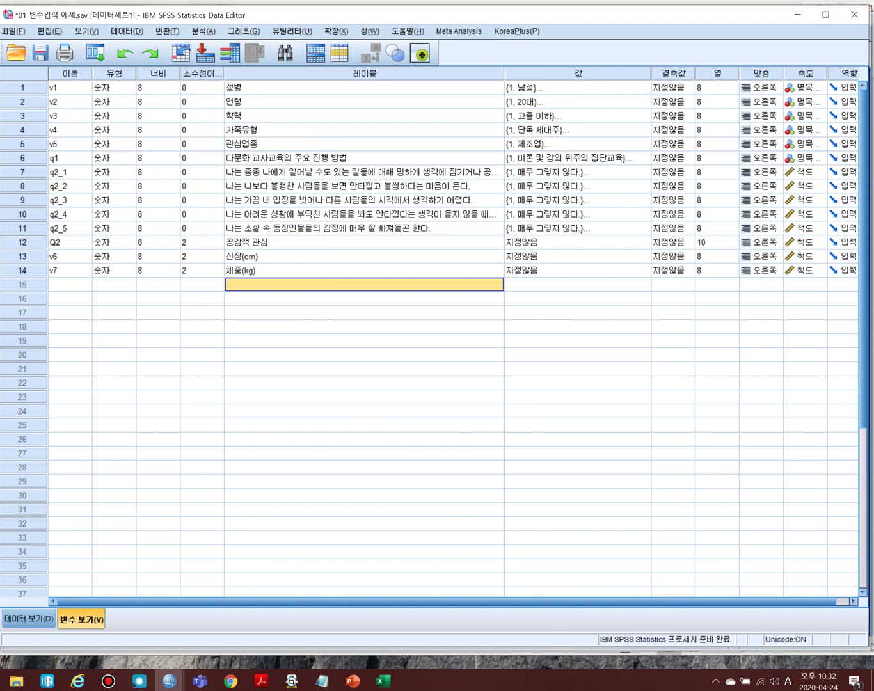
pyautogui.hotkey('alt', 'a')
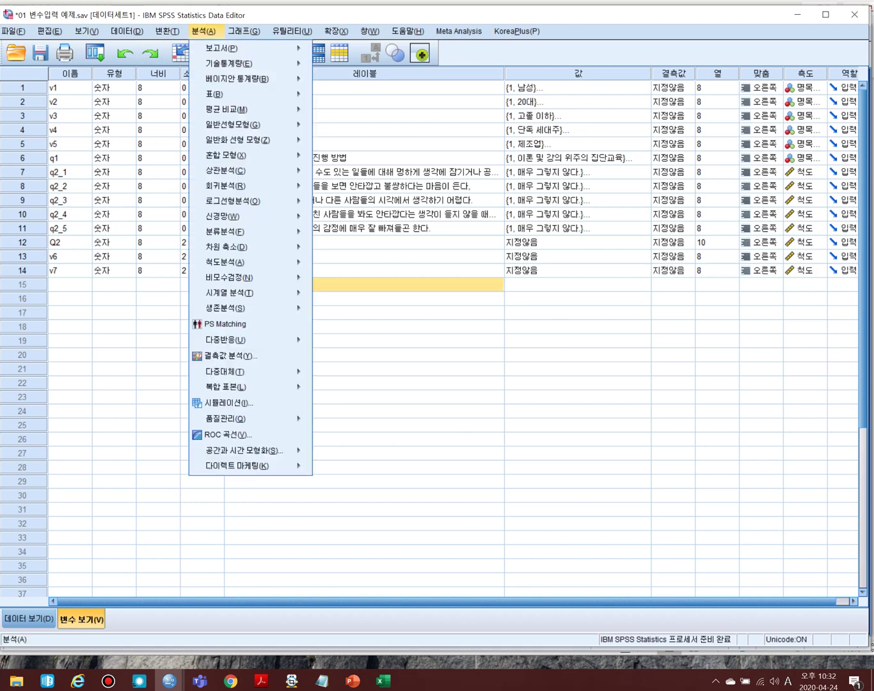
pyautogui.press('e')
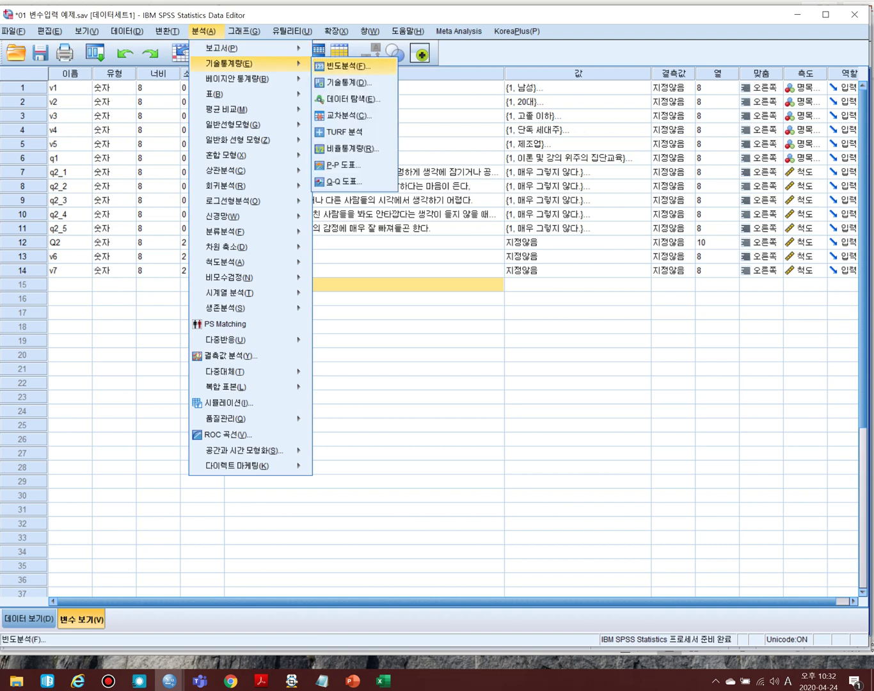
pyautogui.press('Down')
pyautogui.press('Up')
pyautogui.click(364, 341)
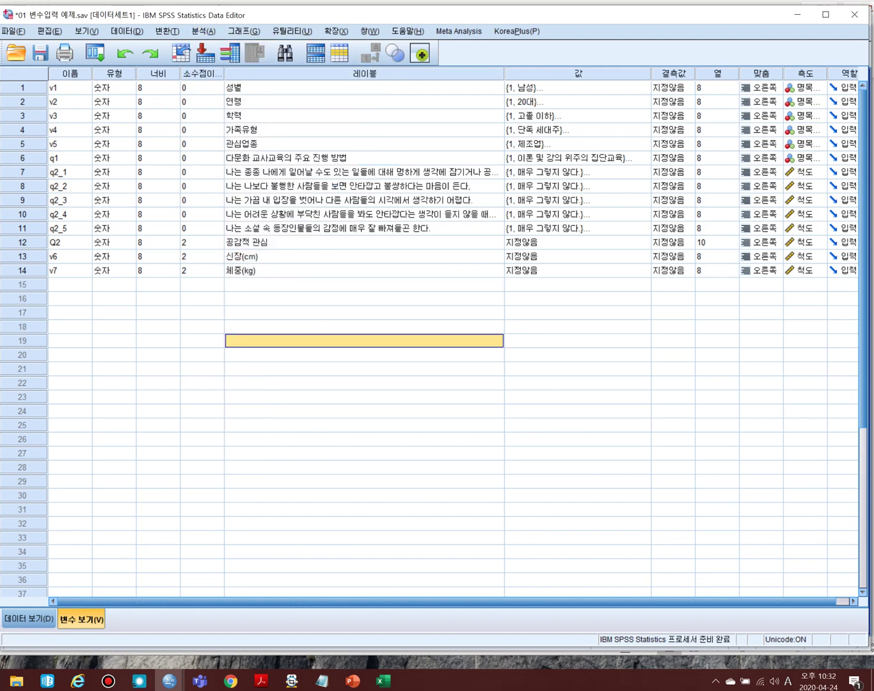
# Open the 빈도분석 (Frequencies) dialog and remove q1 from its list of variables to analyse
pyautogui.hotkey('alt', 'a')
pyautogui.press('e')
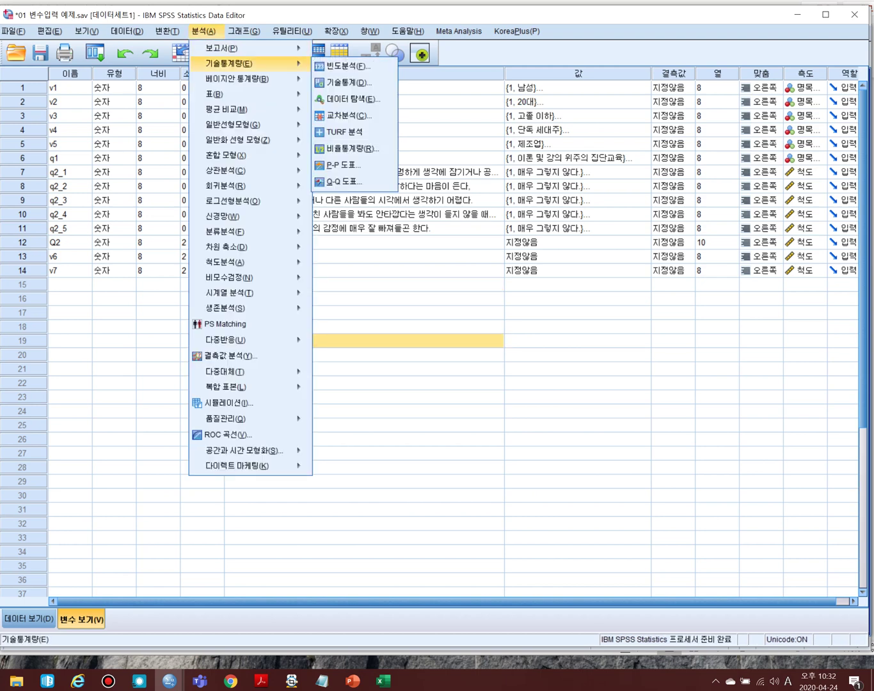
pyautogui.press('Down')
pyautogui.press('Down')
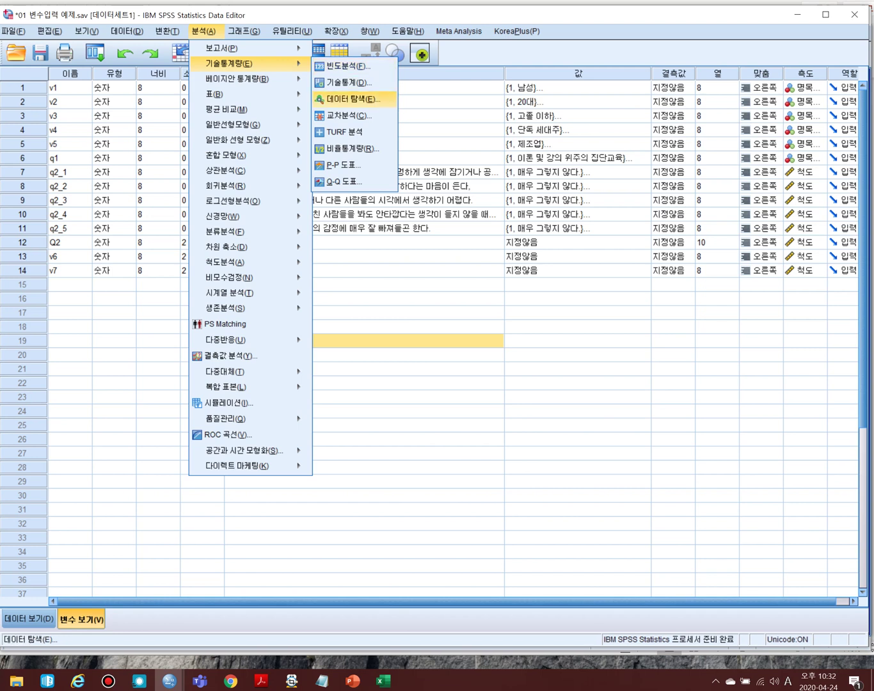
pyautogui.press('Up')
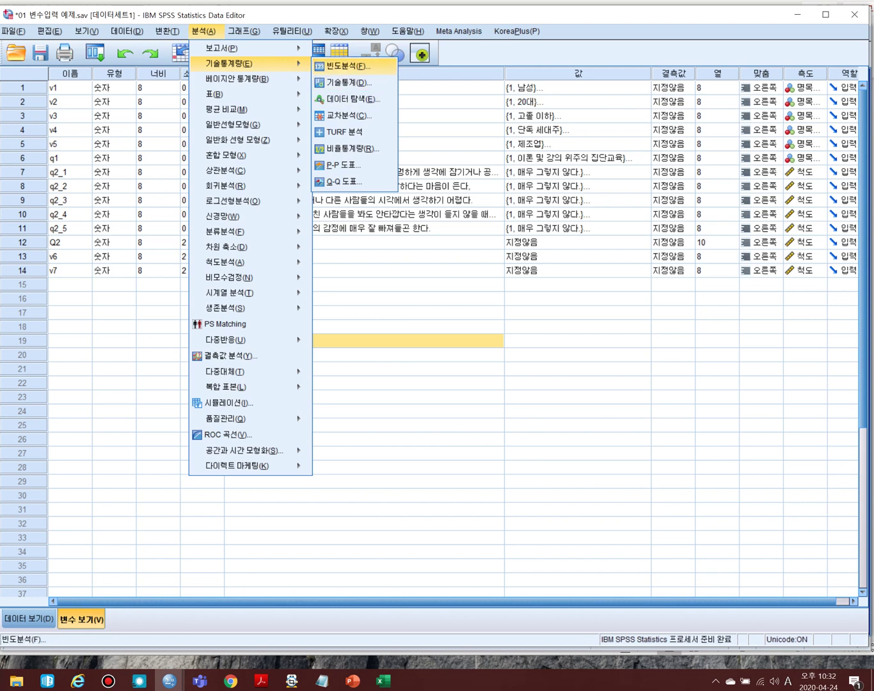
pyautogui.press('Down')
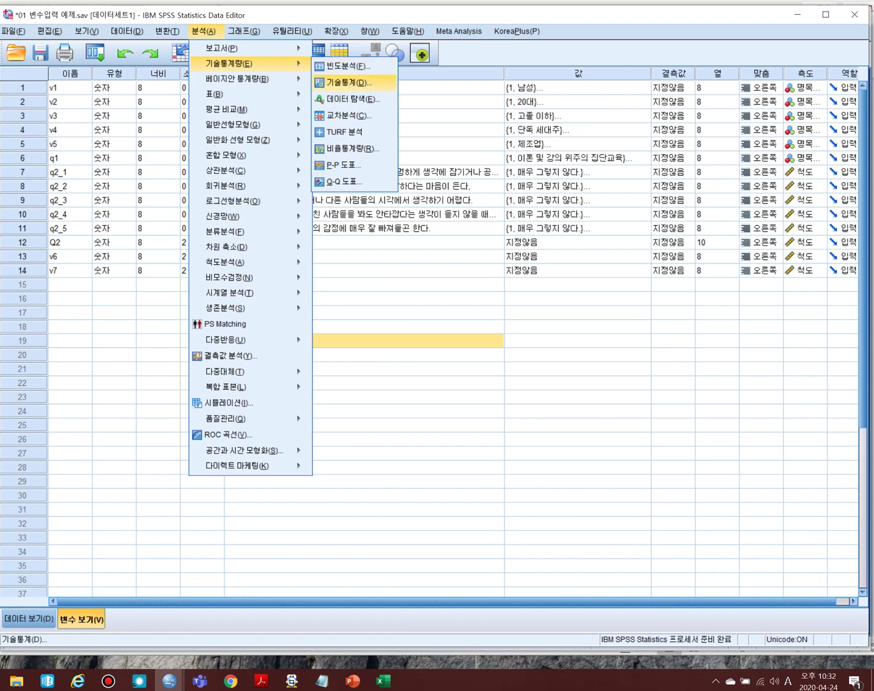
pyautogui.press('Up')
pyautogui.press('Return')
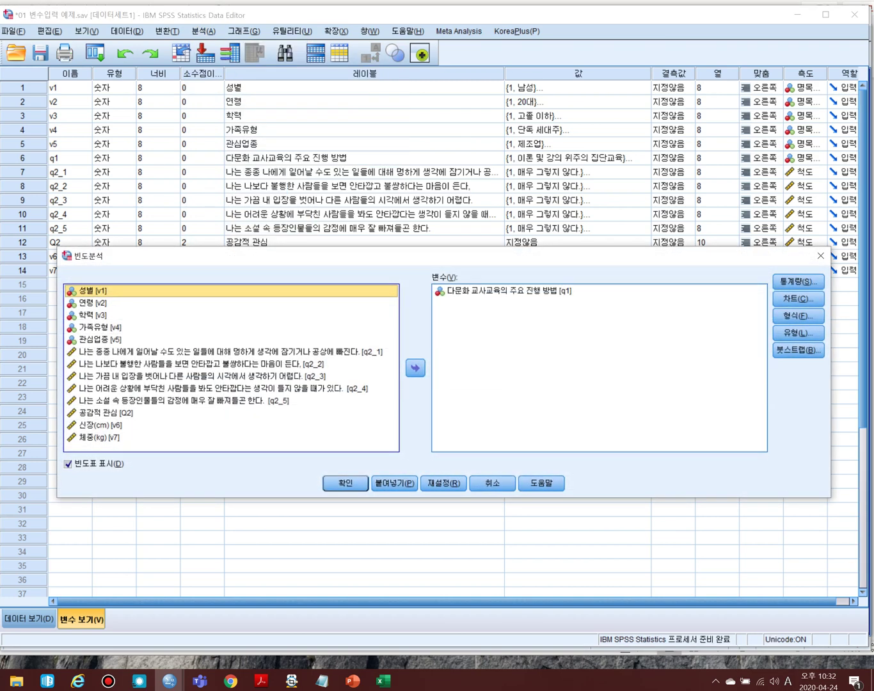
pyautogui.click(509, 290)
pyautogui.click(415, 368)
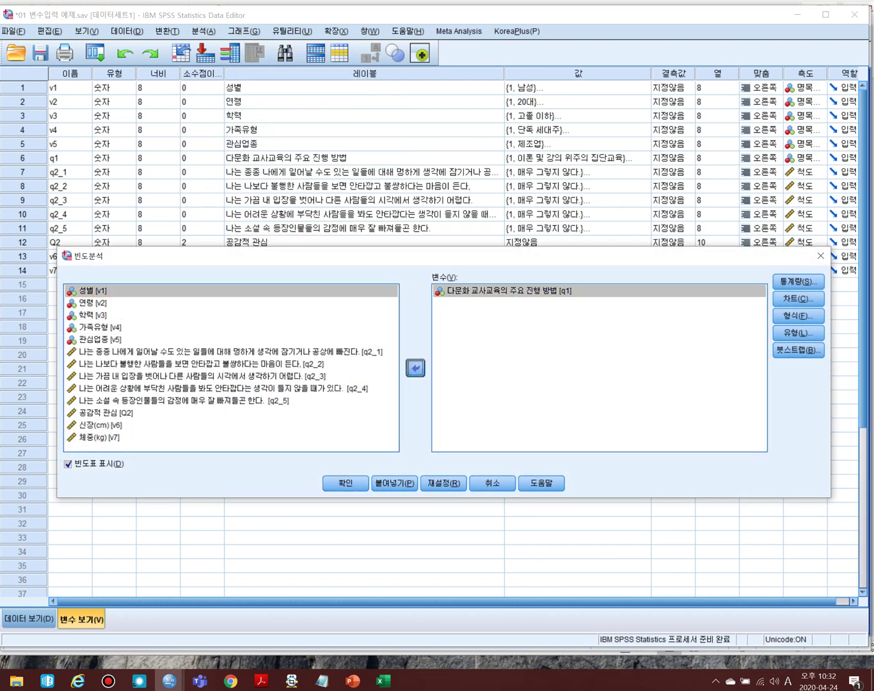
# Add variables v1 to v5 and q1 to the frequency analysis, and close the dialog without running it
pyautogui.click(94, 290)
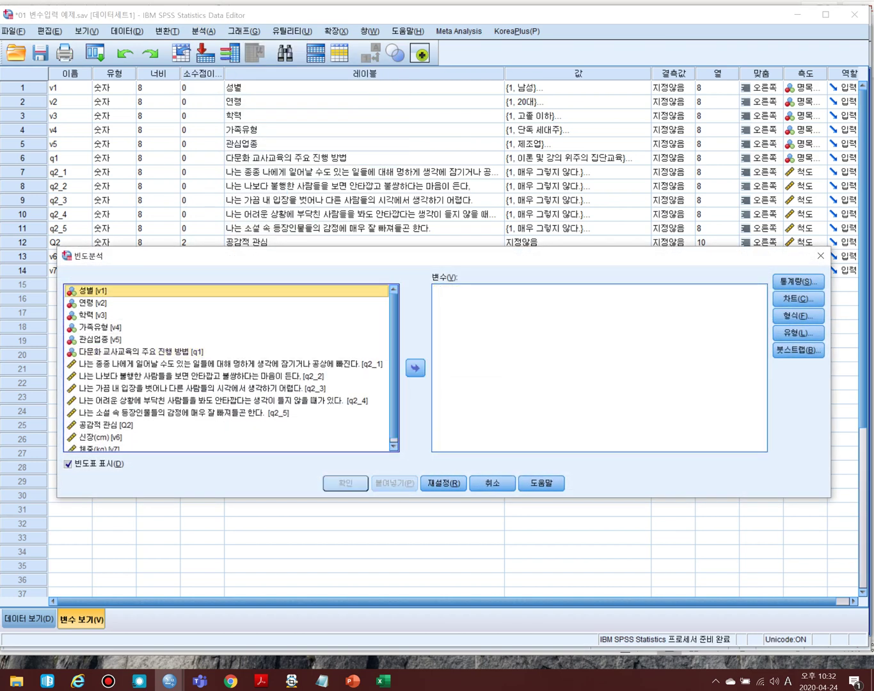
pyautogui.scroll(-1, 231, 368)
pyautogui.scroll(1, 226, 368)
pyautogui.keyDown('shift'); pyautogui.click(135, 352); pyautogui.keyUp('shift')
pyautogui.click(415, 368)
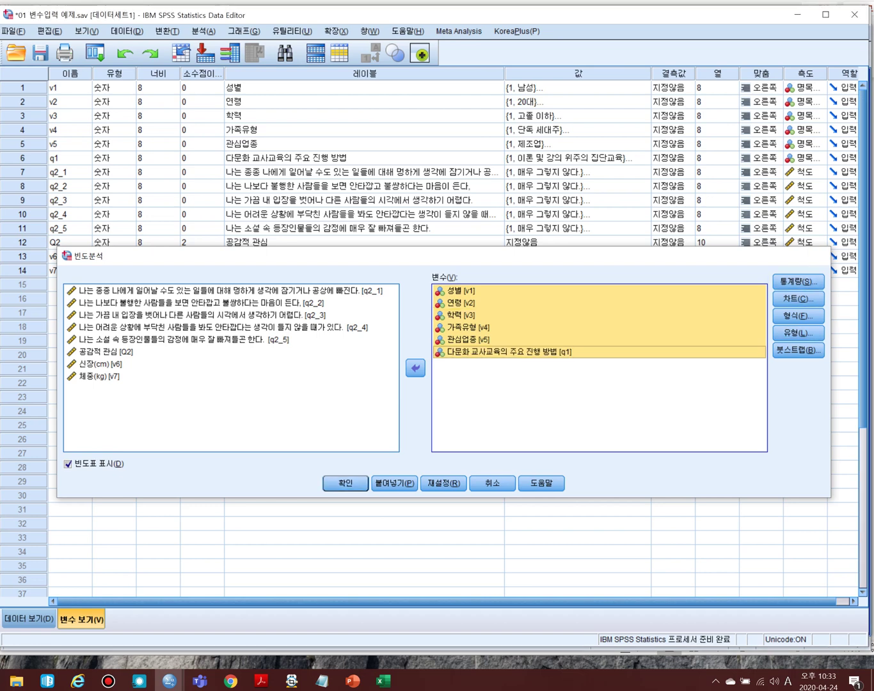
pyautogui.click(820, 255)
pyautogui.click(364, 312)
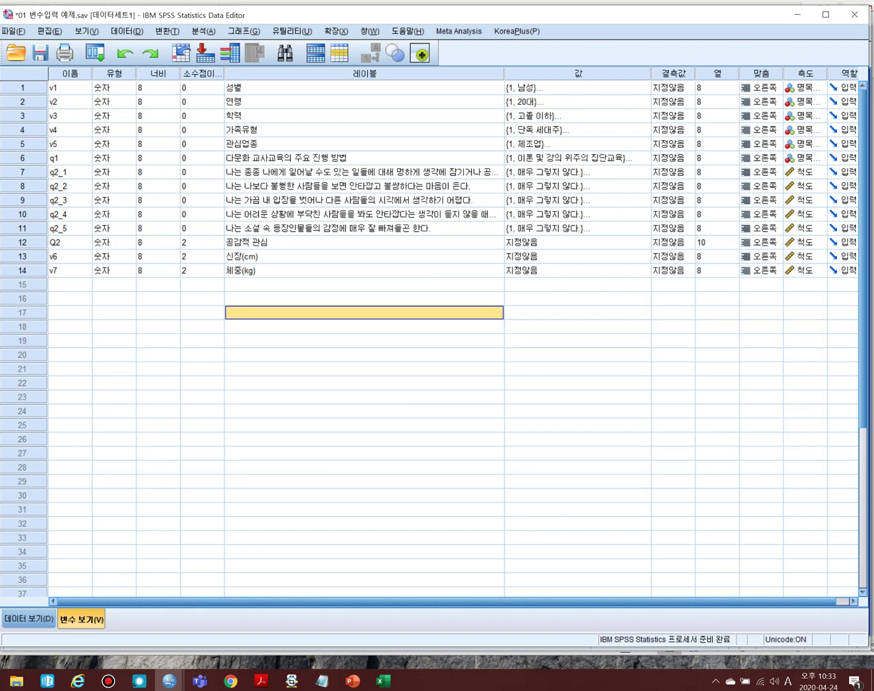
# Switch to the SPSS output viewer, review the document types offered for exporting the output, and cancel the export
pyautogui.click(14, 31)
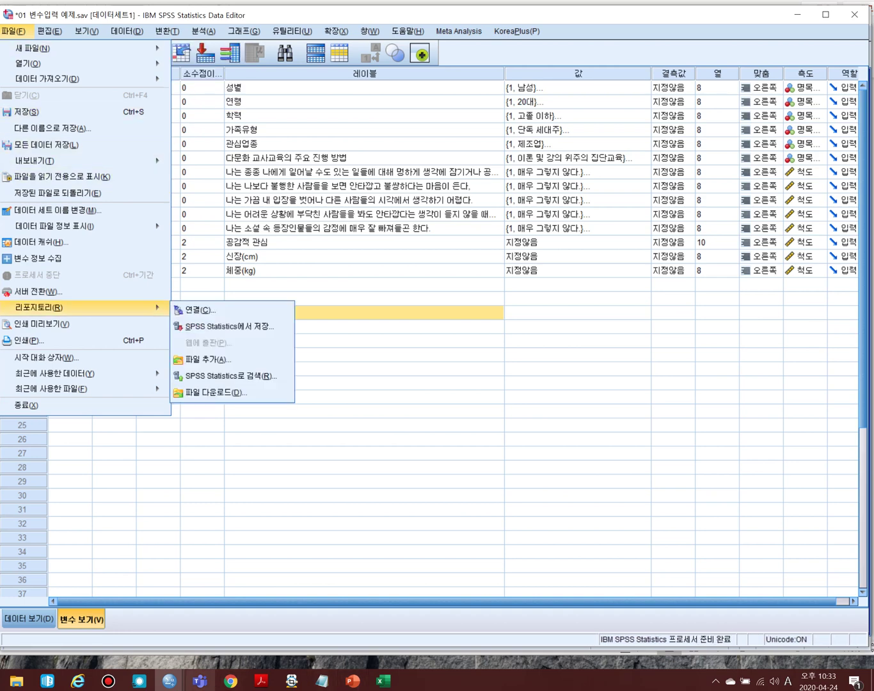
pyautogui.click(169, 680)
pyautogui.click(228, 623)
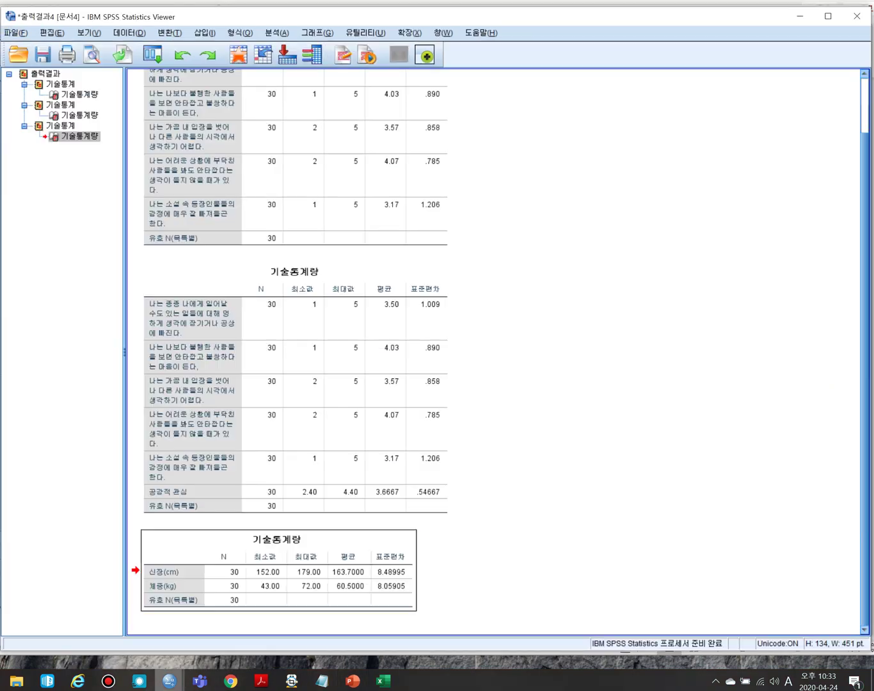
pyautogui.click(15, 33)
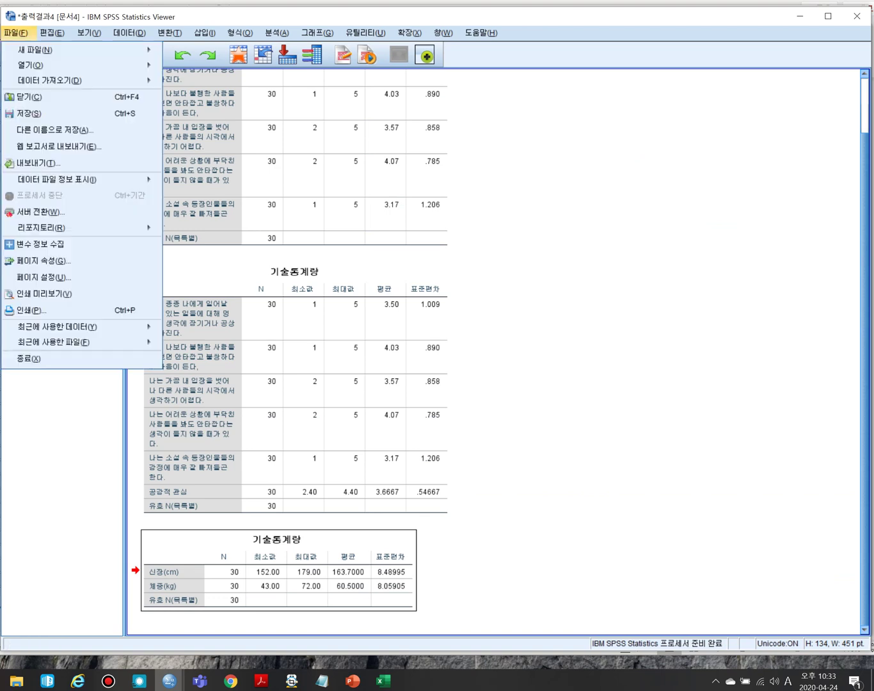
pyautogui.click(39, 163)
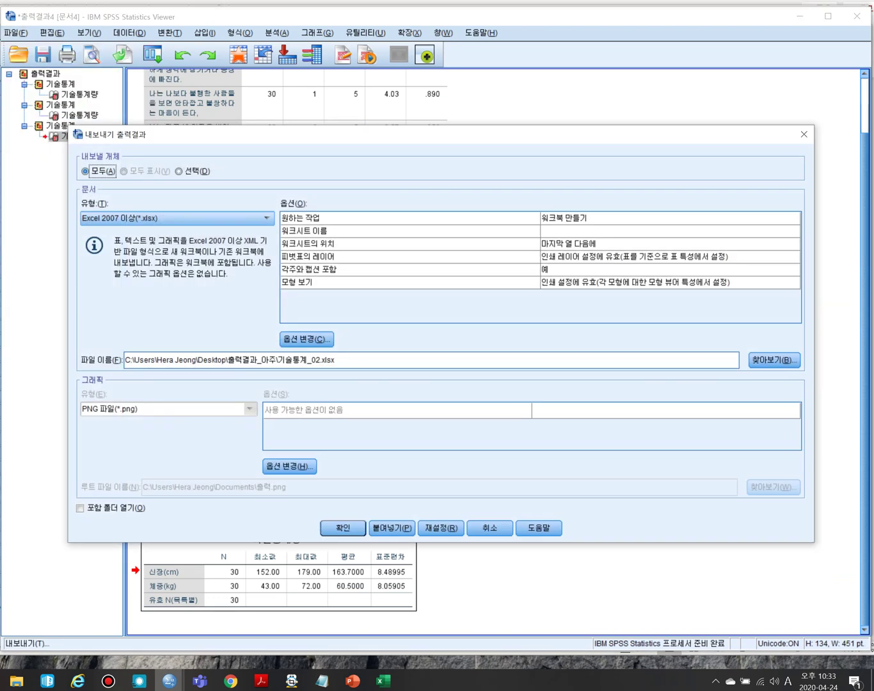
pyautogui.click(266, 219)
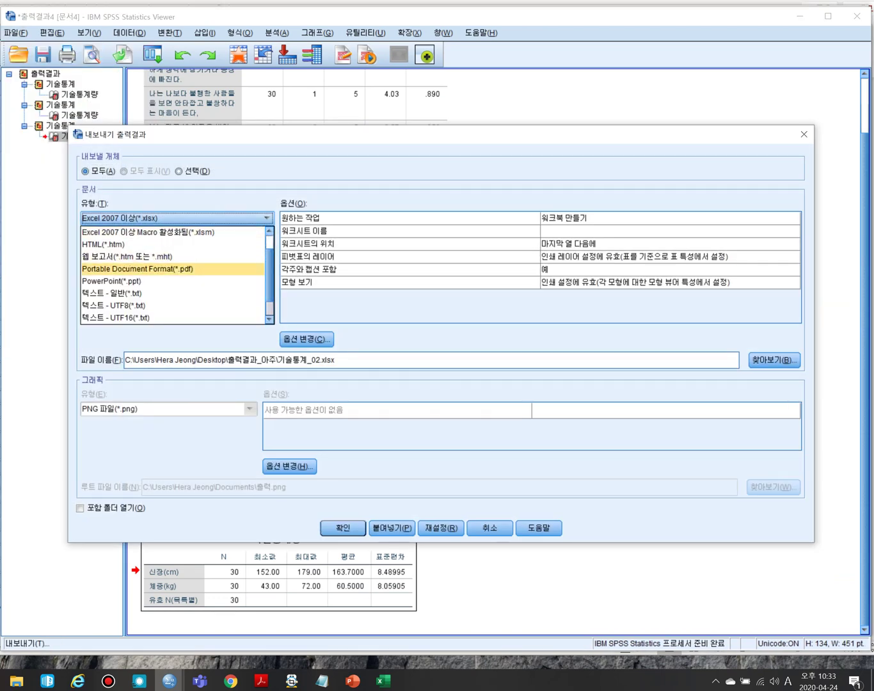
pyautogui.click(266, 218)
pyautogui.click(266, 219)
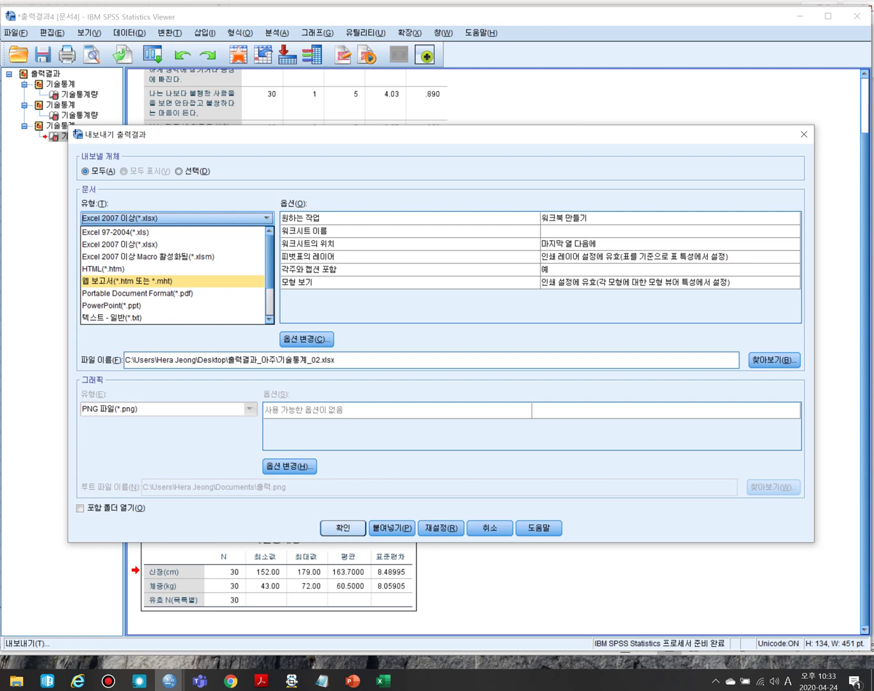
pyautogui.click(489, 528)
pyautogui.click(490, 527)
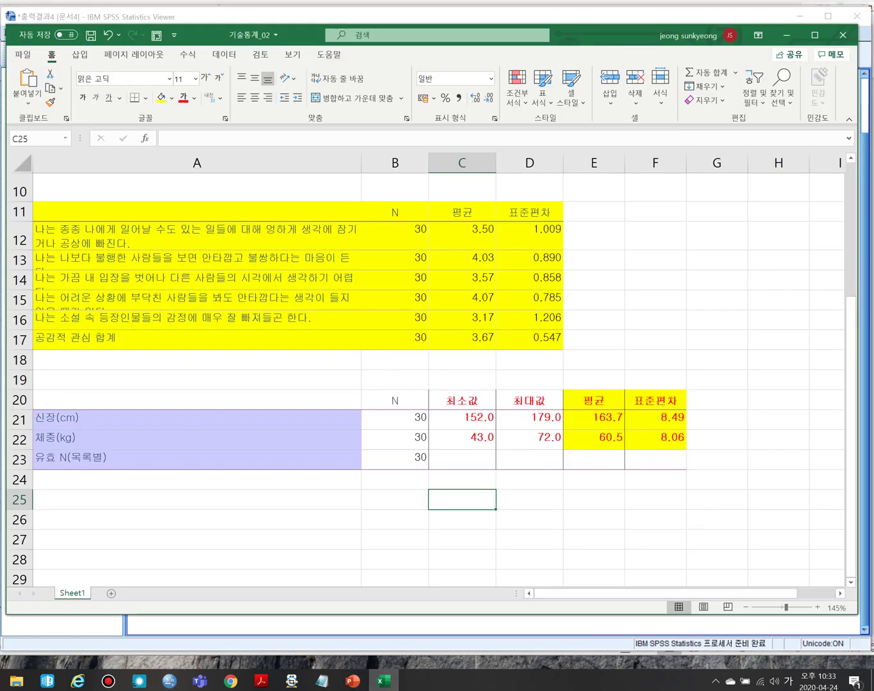
# Switch to the 기술통계_02 Excel workbook and review the formatted statistics tables in rows 11 to 23
pyautogui.scroll(-3, 426, 377)
pyautogui.scroll(4, 426, 378)
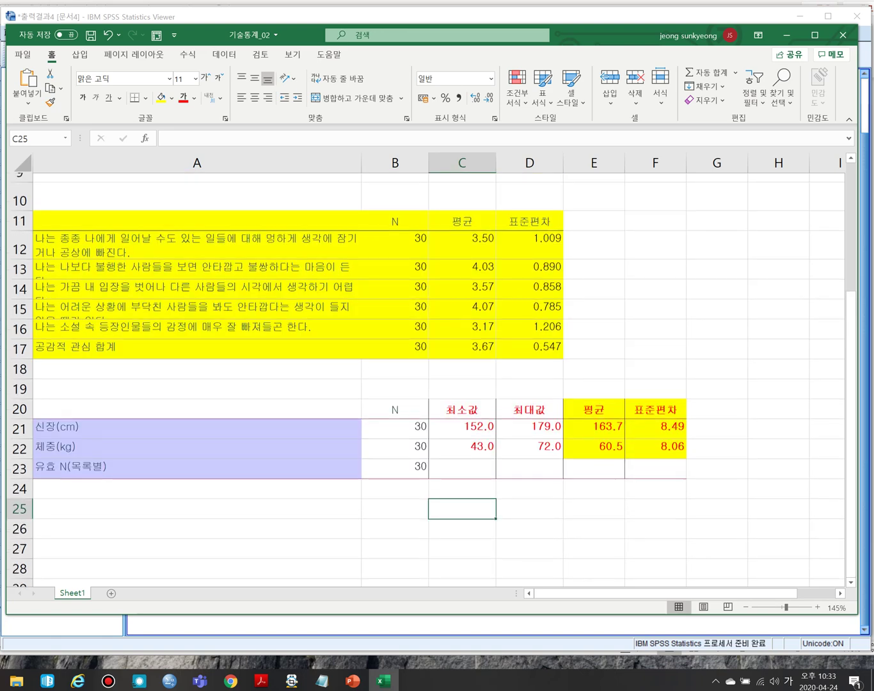
pyautogui.scroll(3, 425, 378)
pyautogui.scroll(-3, 426, 377)
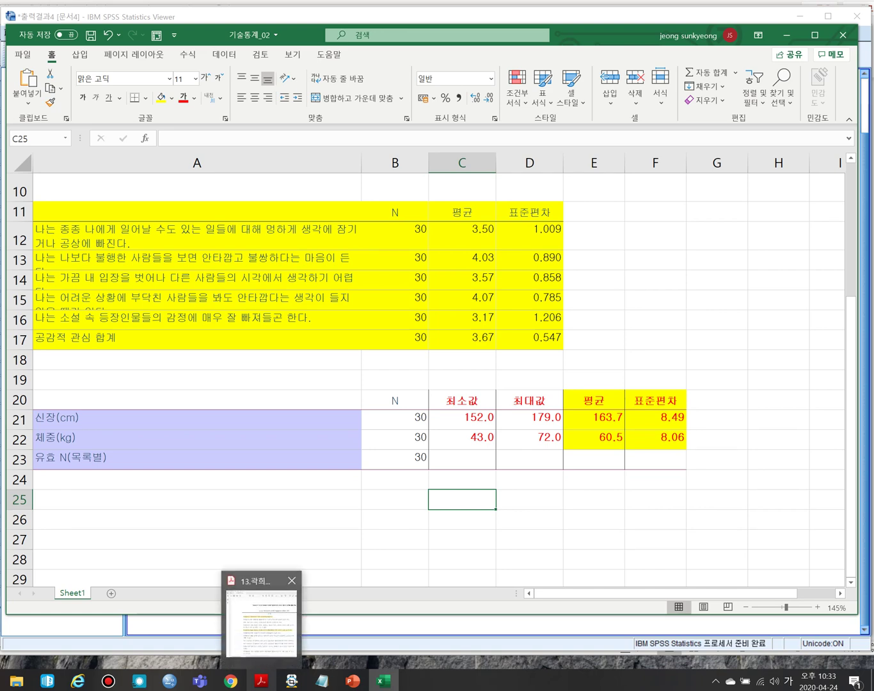
# Switch to the journal article in Acrobat Reader and examine the M and SD layout of 표 3 and the frequency layout of 표 1
pyautogui.click(260, 681)
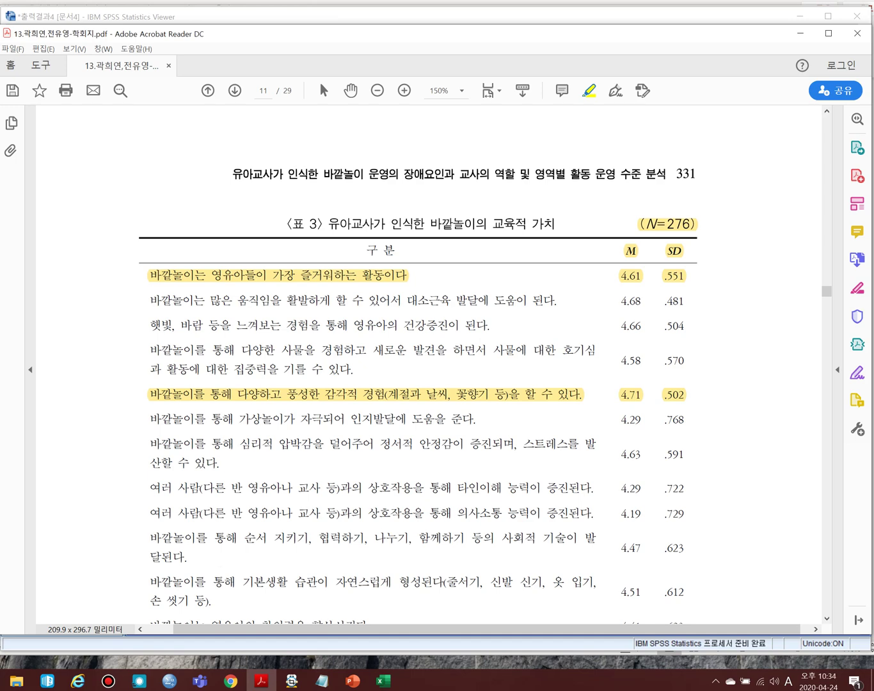
pyautogui.scroll(-3, 416, 365)
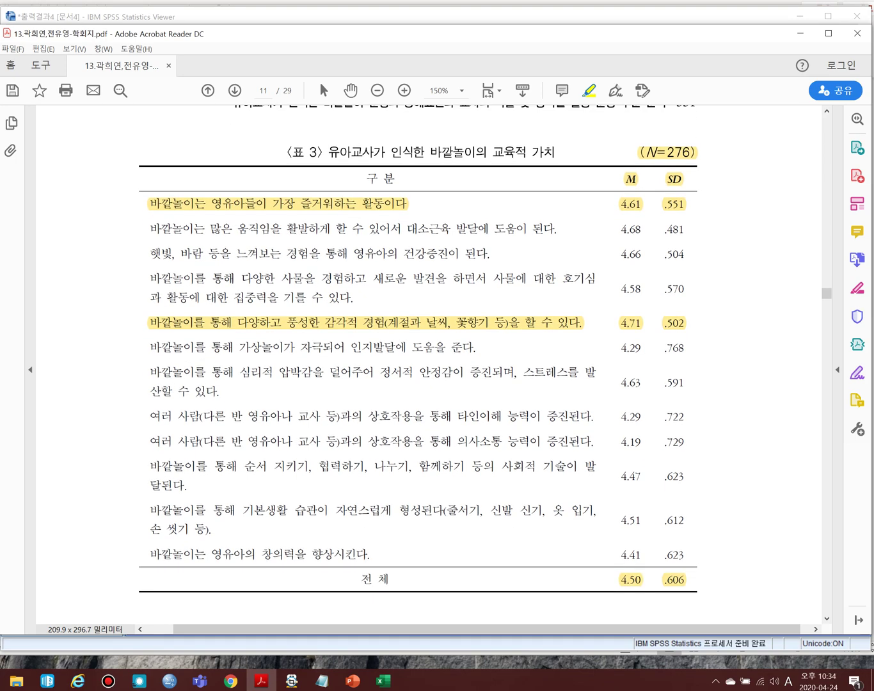
pyautogui.moveTo(827, 293)
pyautogui.mouseDown()
pyautogui.moveTo(826, 304)
pyautogui.moveTo(827, 296)
pyautogui.mouseUp()
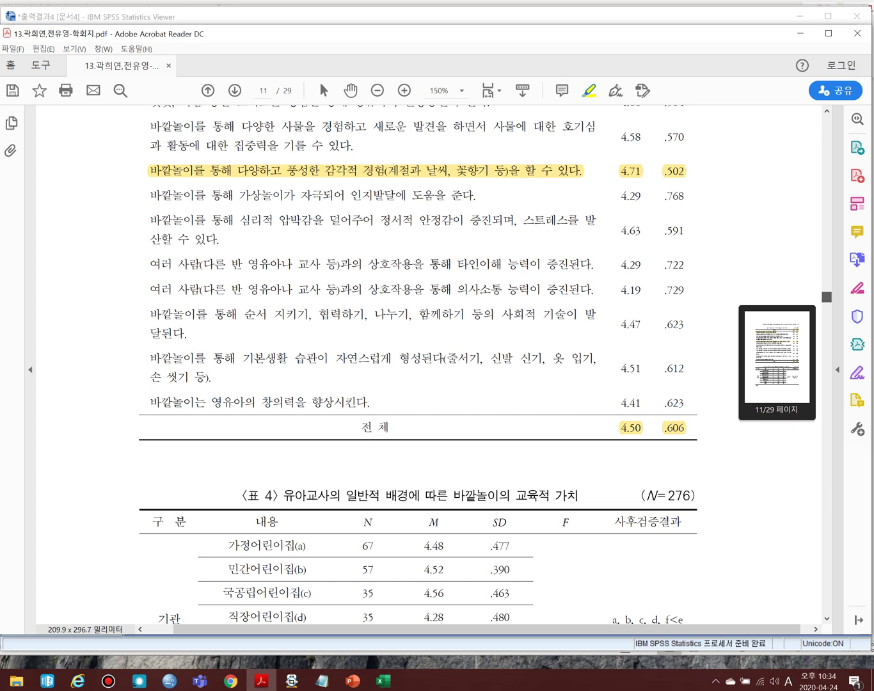
pyautogui.moveTo(828, 296); pyautogui.dragTo(827, 227)
pyautogui.scroll(1, 422, 365)
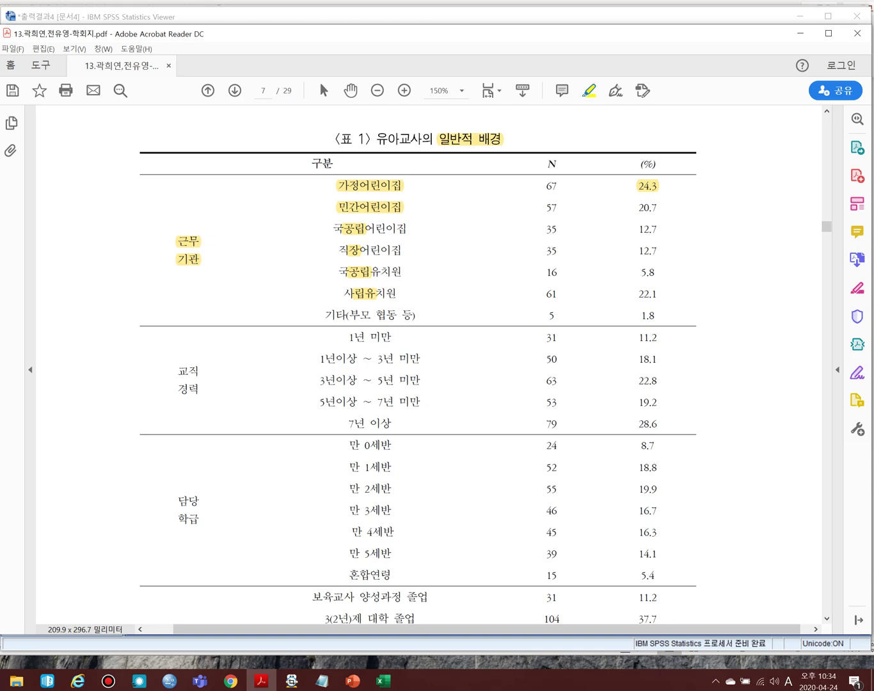
pyautogui.moveTo(826, 227); pyautogui.dragTo(827, 293)
pyautogui.scroll(-1, 826, 287)
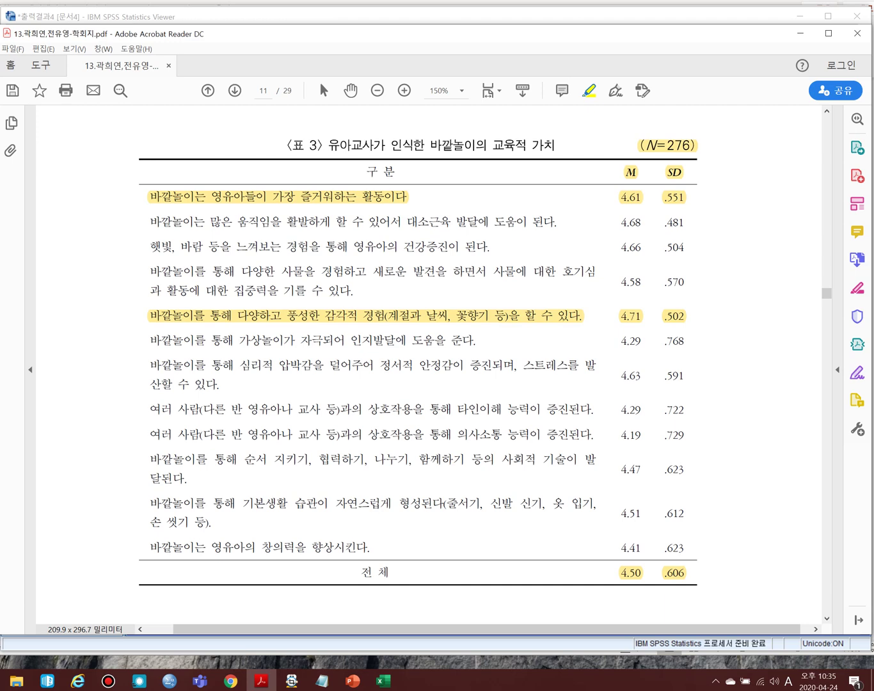
pyautogui.scroll(1, 417, 359)
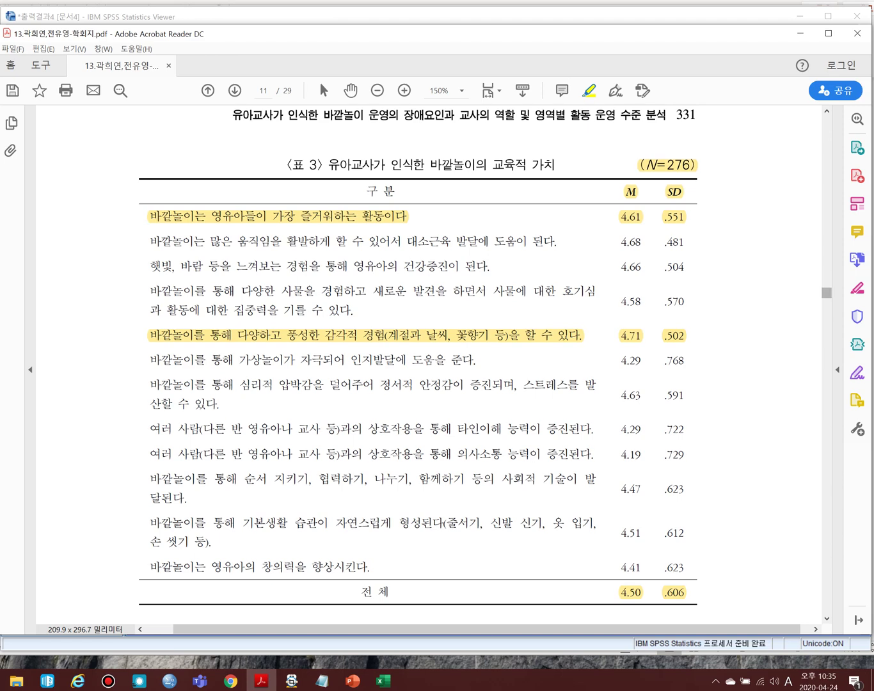
# Switch back to the variable view of the SPSS Data Editor
pyautogui.click(169, 680)
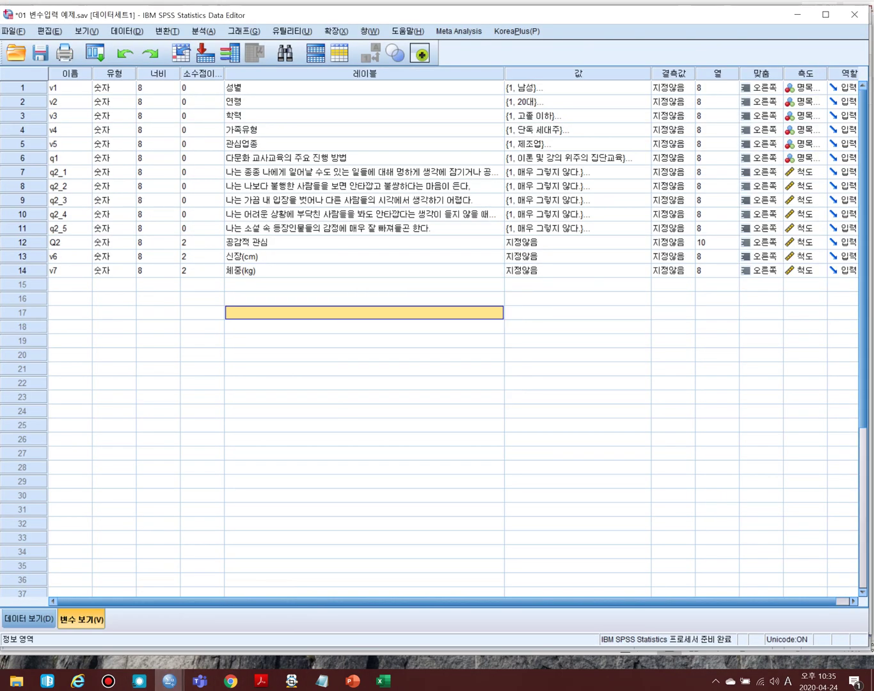
pyautogui.click(113, 616)
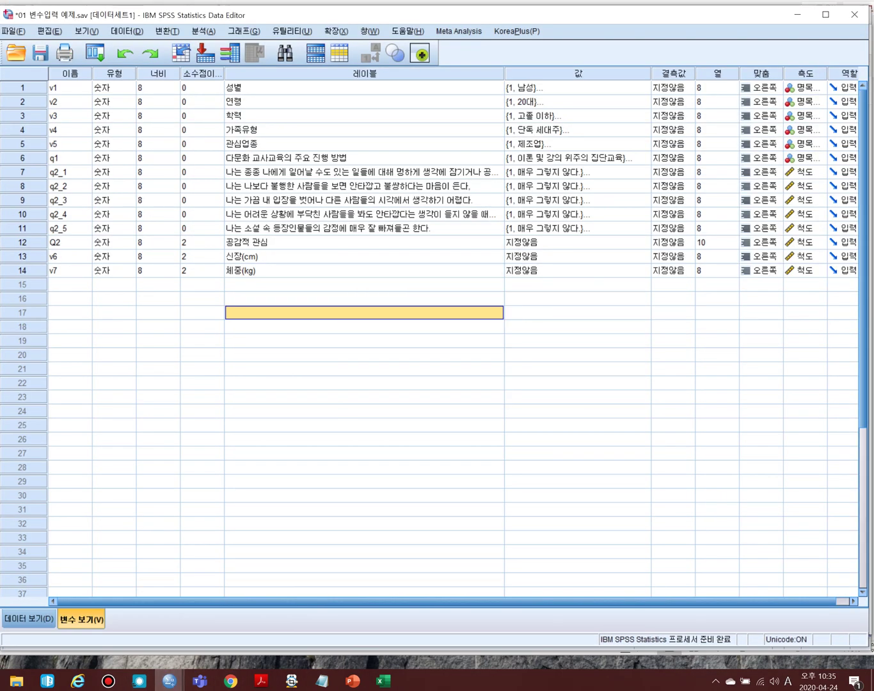